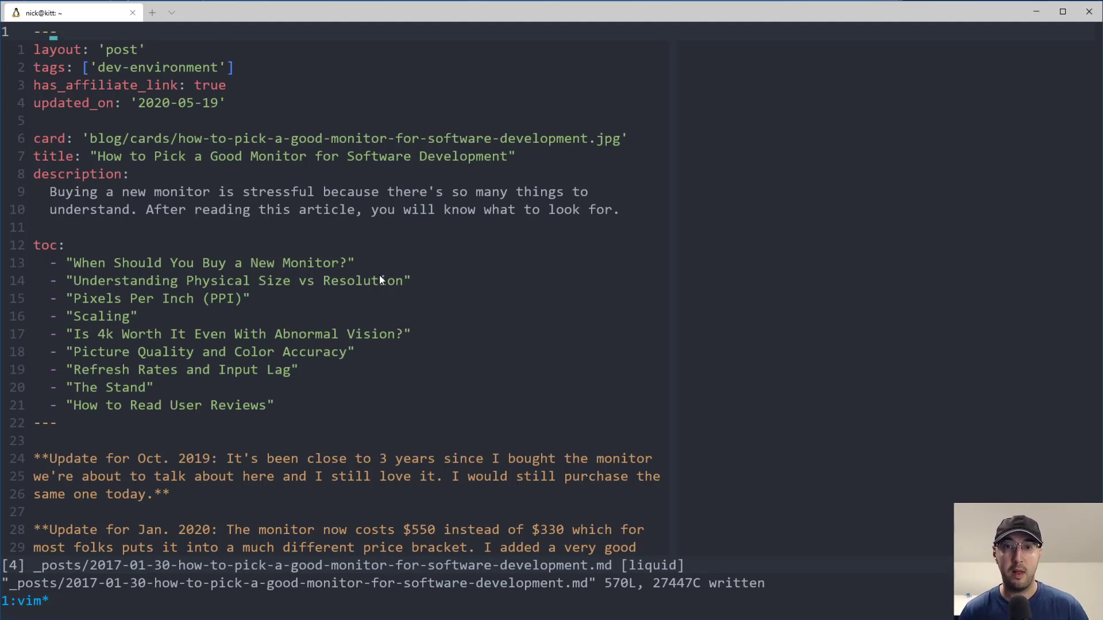
Jump to the end of the post and put the cursor on the blank line in the IPS section
drag(214, 162, 462, 161)
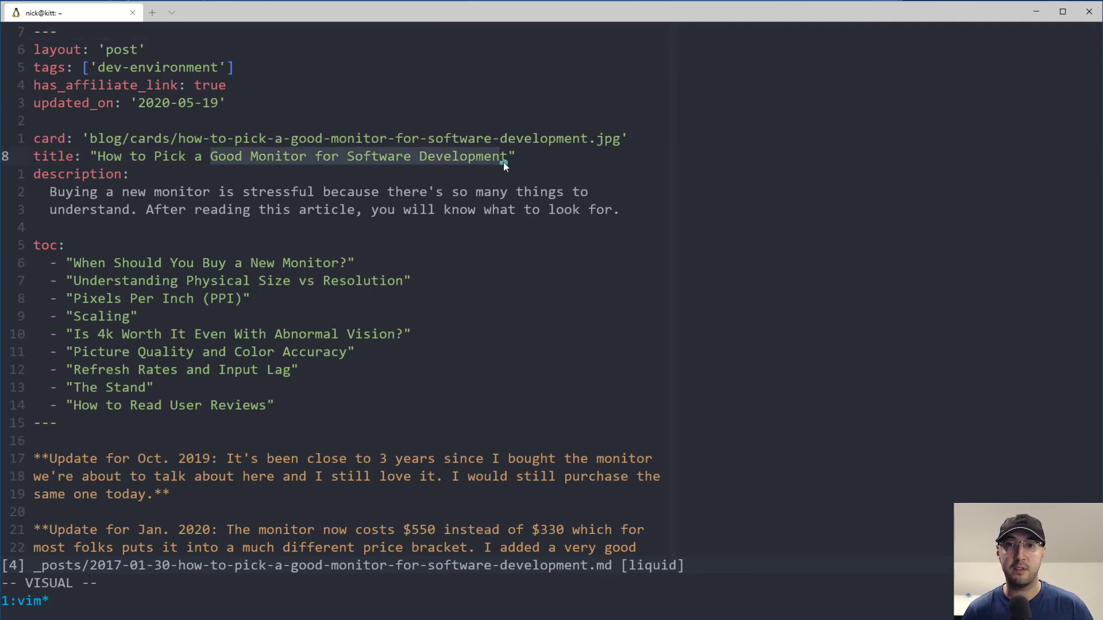
click(560, 158)
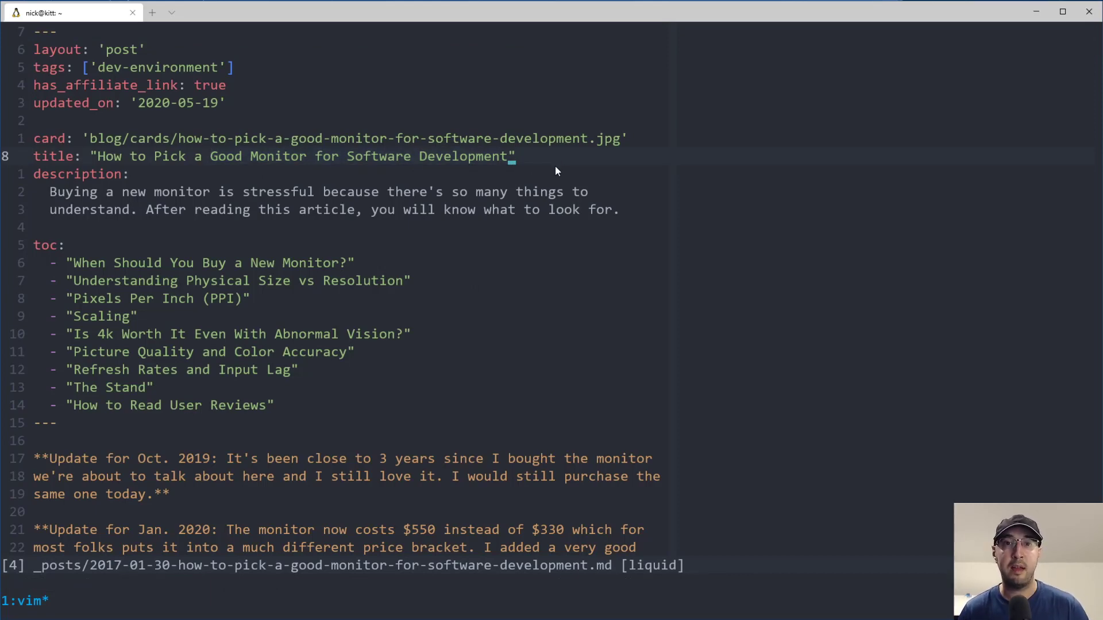
key(G)
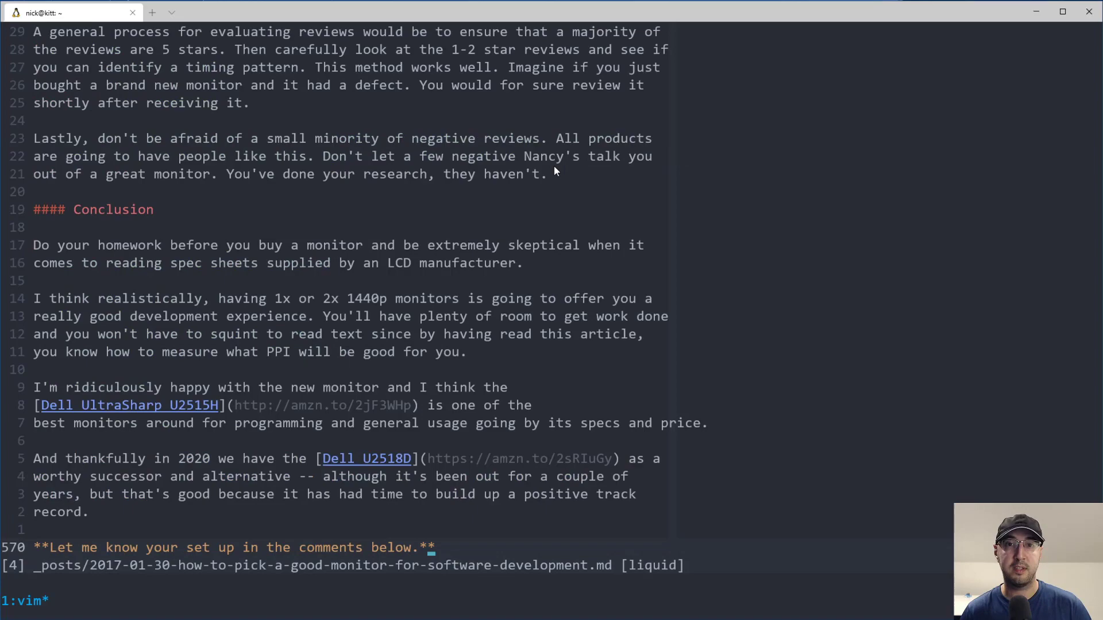
scroll(488, 381, up, 3)
scroll(489, 381, up, 6)
scroll(489, 380, up, 6)
scroll(490, 379, up, 5)
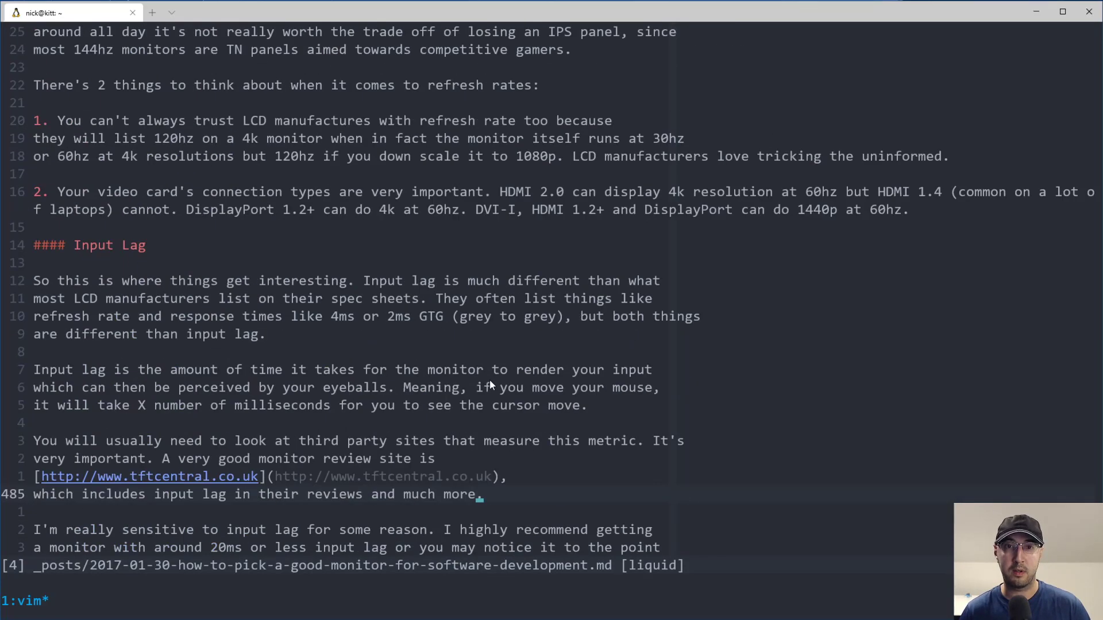
scroll(489, 380, up, 4)
scroll(495, 380, up, 1)
scroll(528, 401, up, 2)
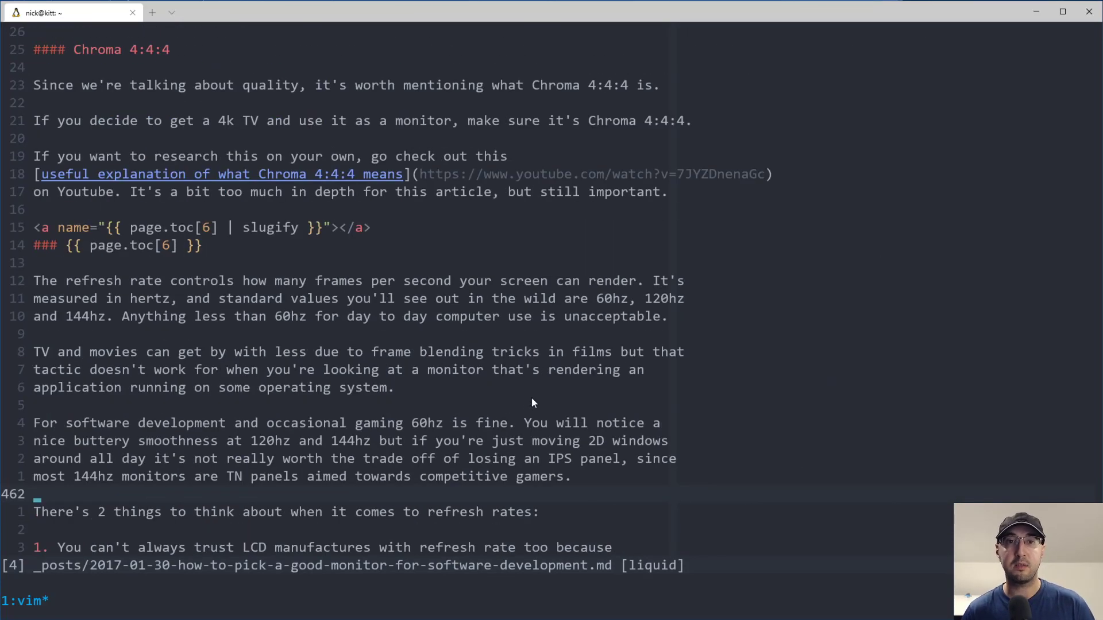
scroll(532, 402, up, 5)
scroll(532, 402, up, 2)
scroll(532, 401, up, 3)
scroll(532, 401, up, 3)
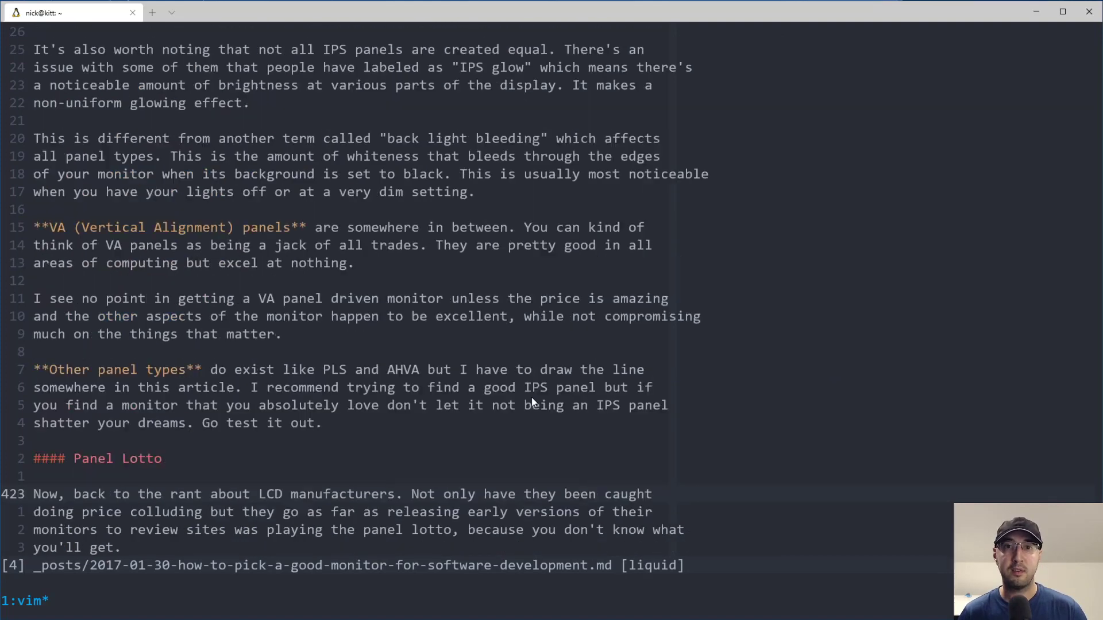
scroll(531, 402, up, 1)
scroll(532, 401, up, 2)
scroll(532, 402, up, 1)
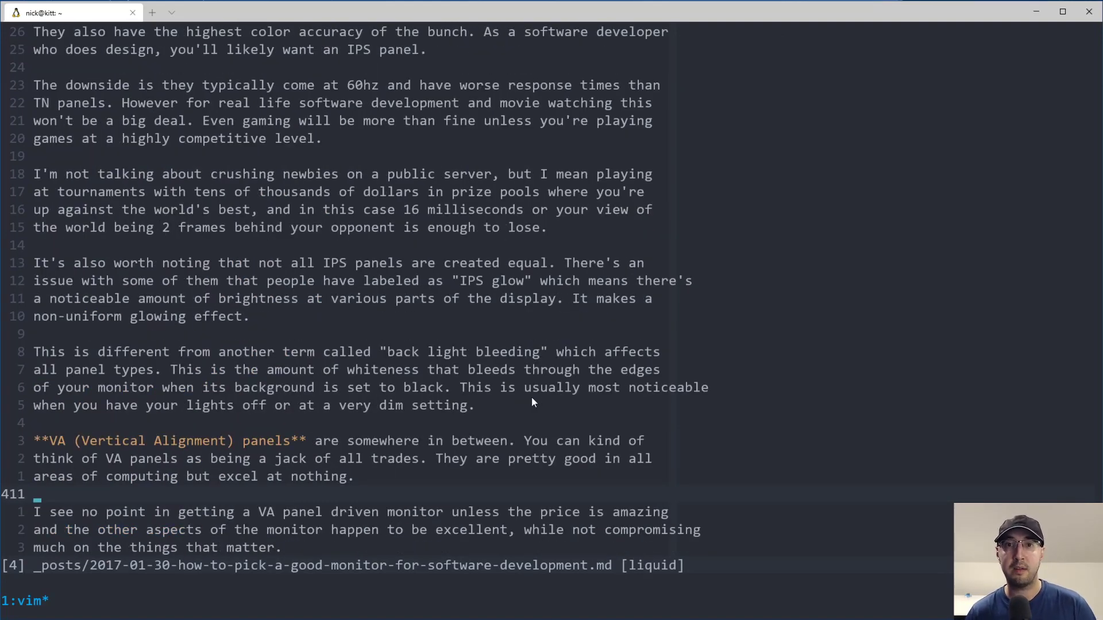
scroll(532, 401, up, 1)
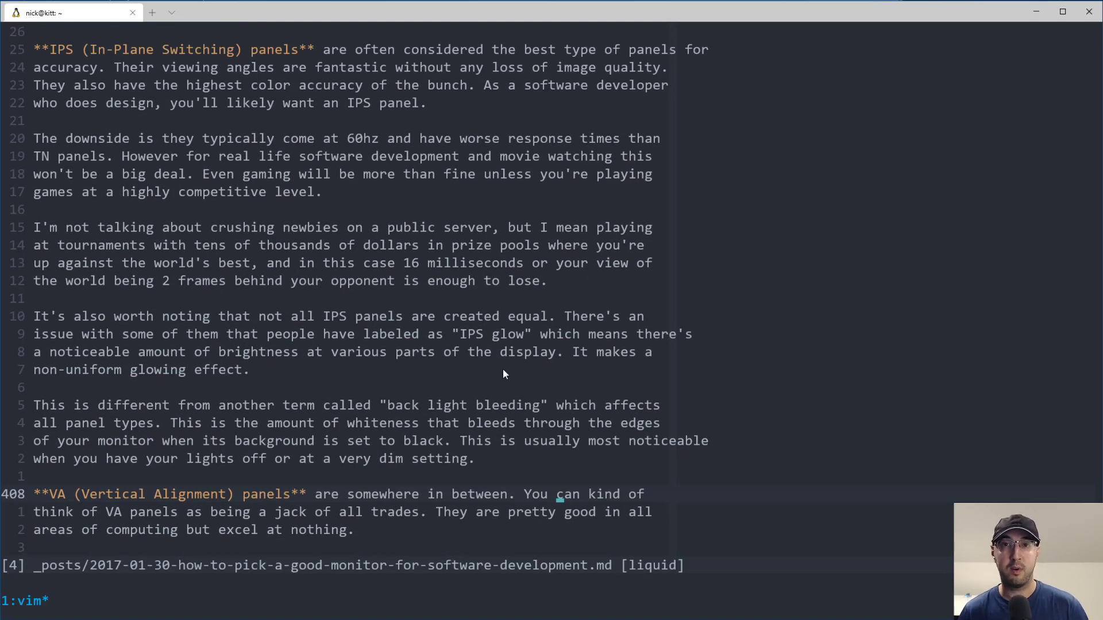
click(353, 209)
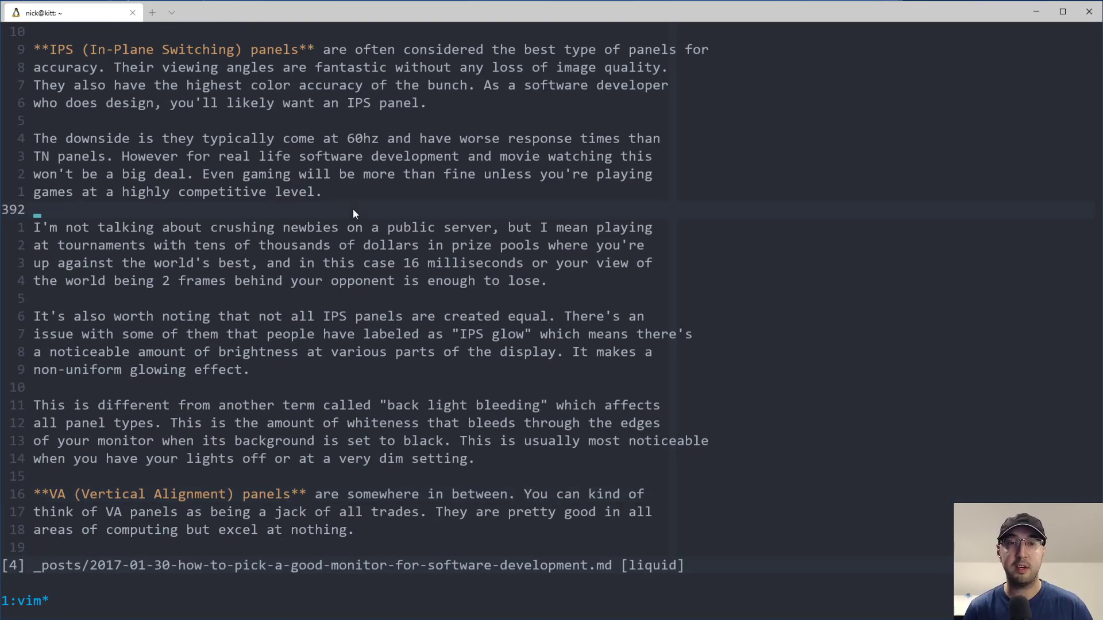
key(colon)
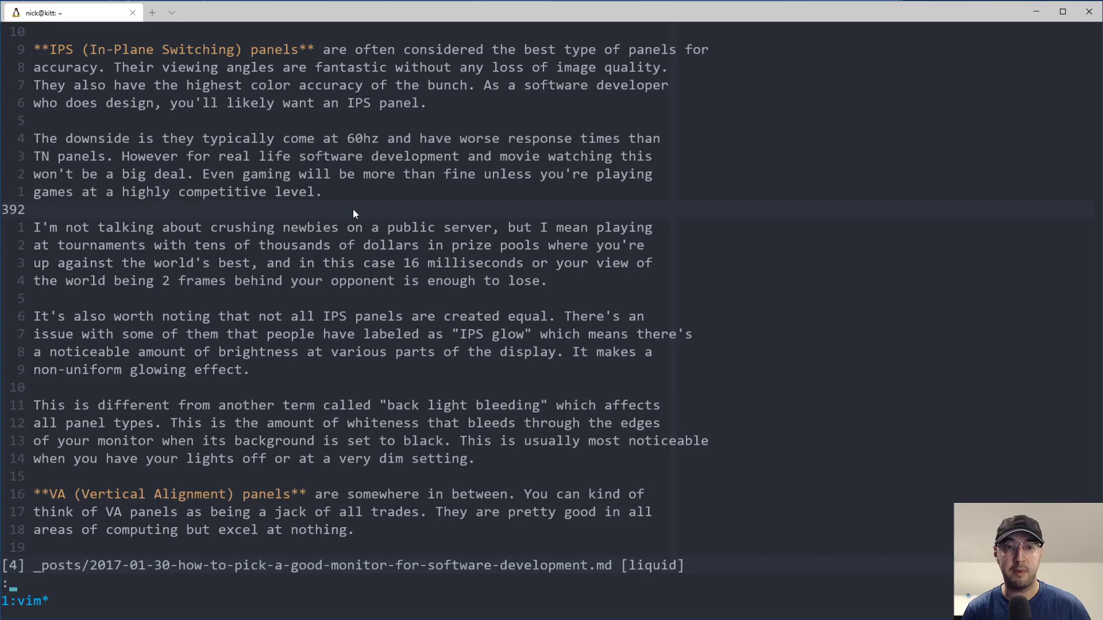
text(setlocal spel)
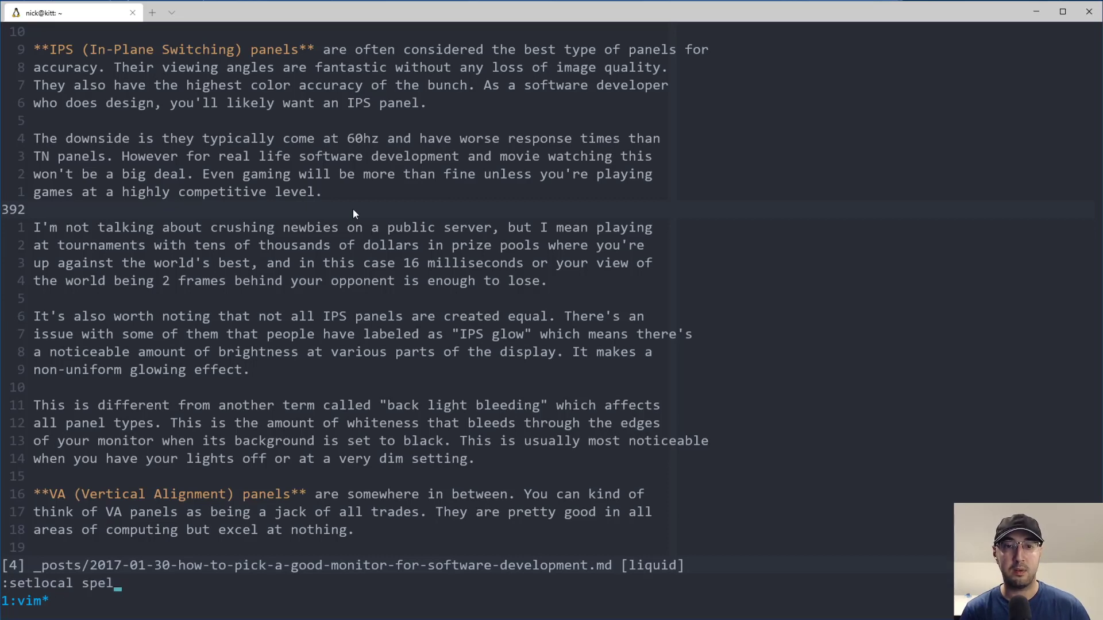
text(l!)
key(Return)
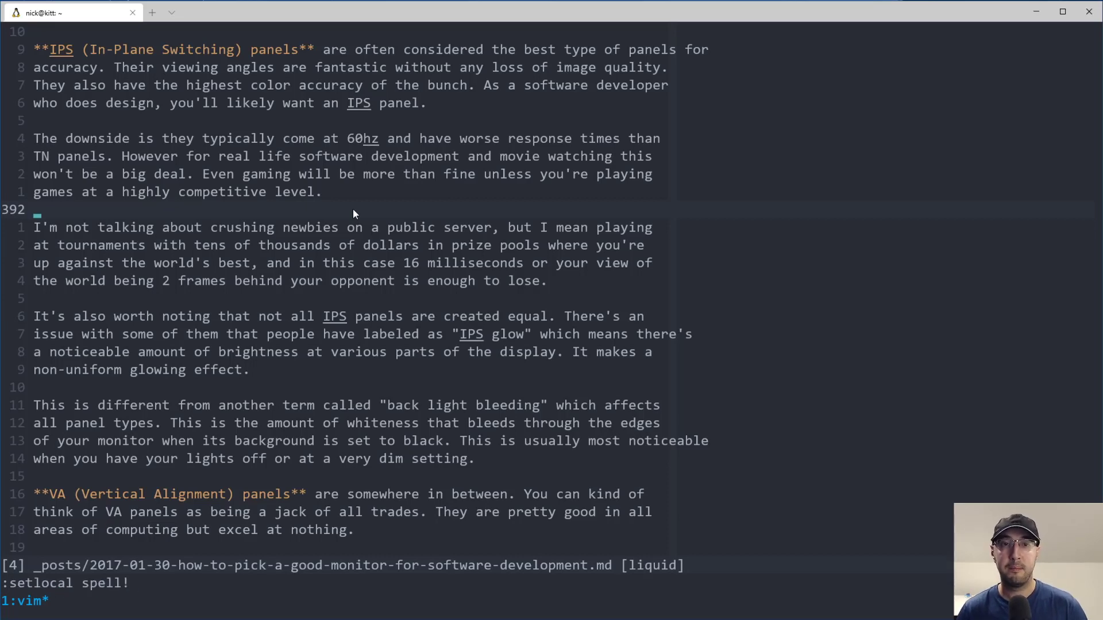
click(333, 322)
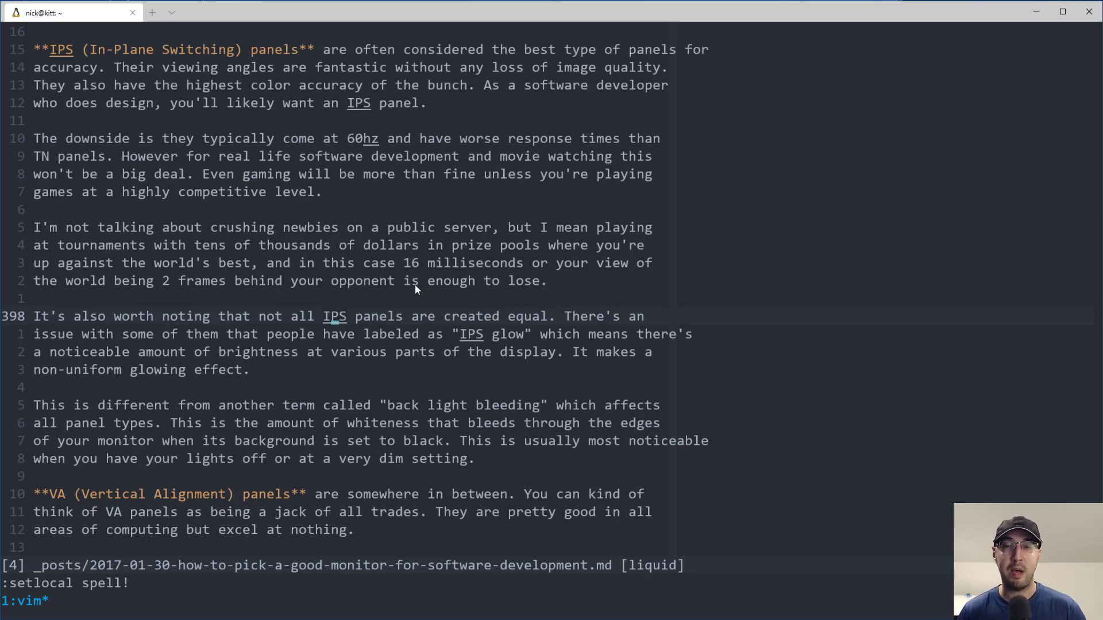
click(369, 104)
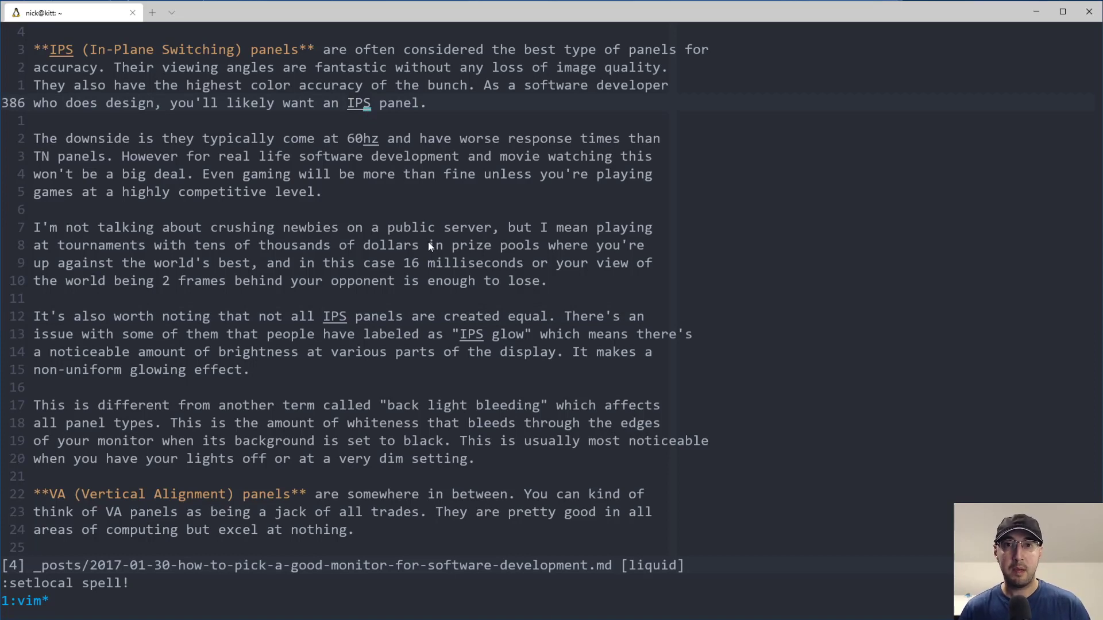
click(64, 52)
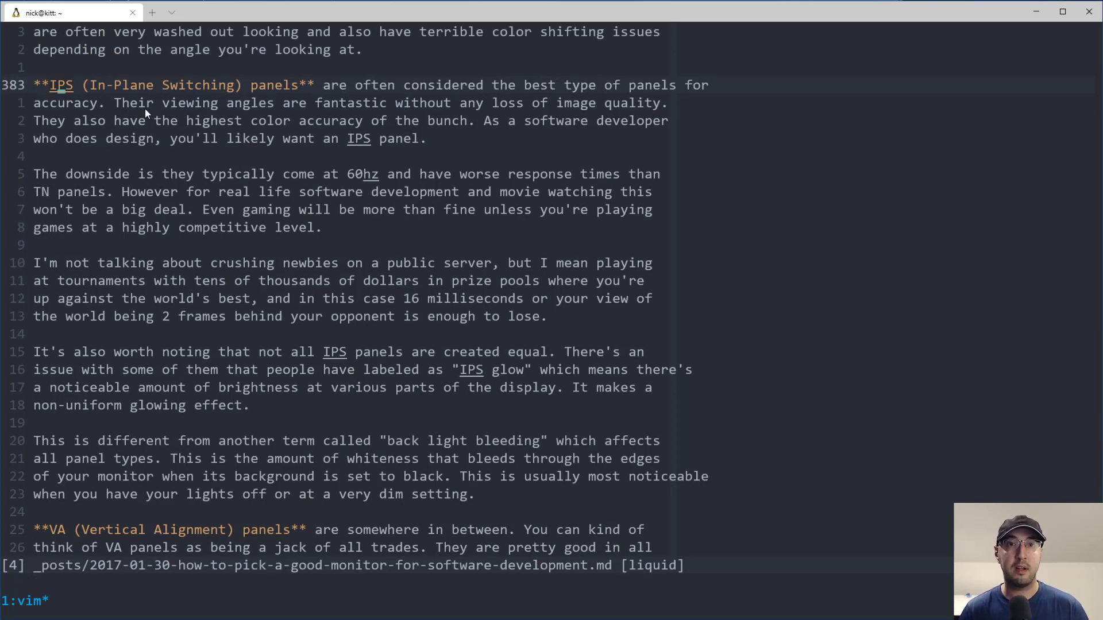
click(364, 138)
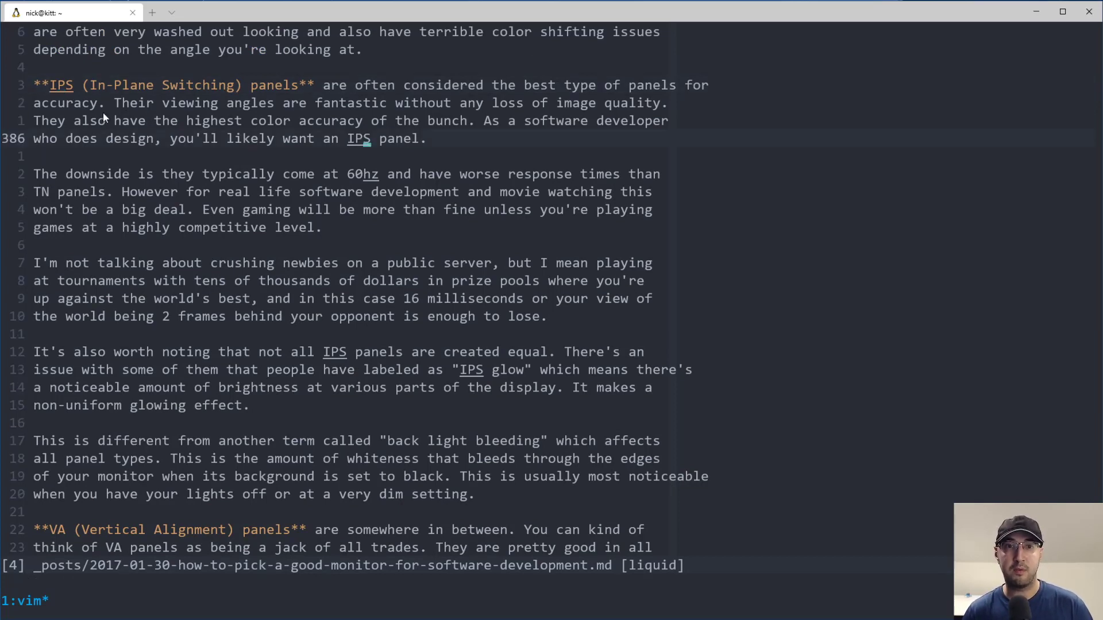
click(60, 87)
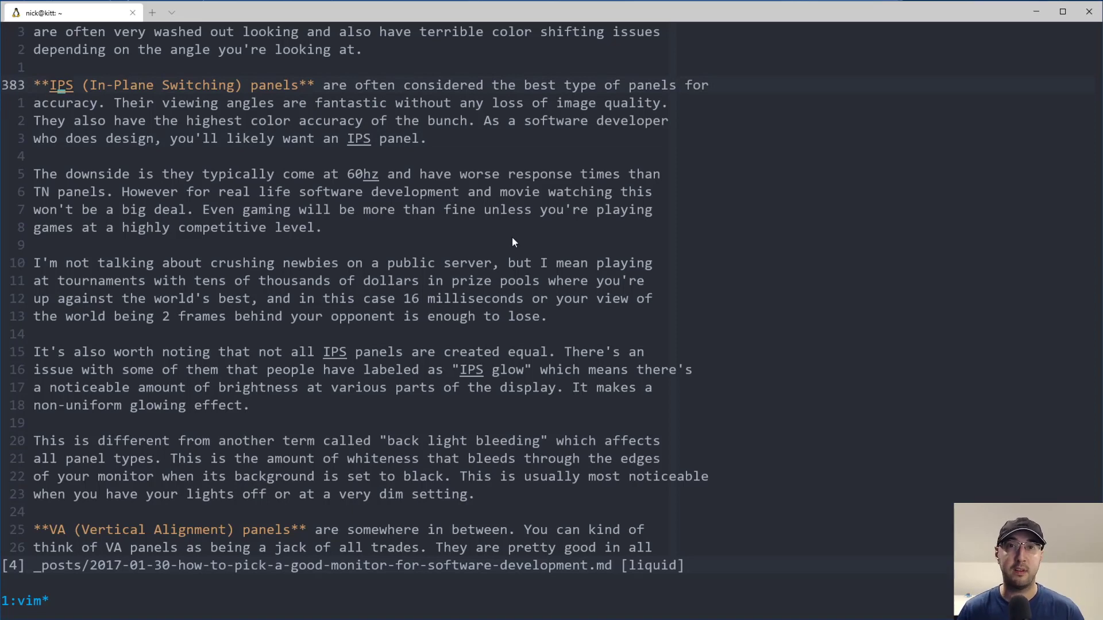
click(362, 142)
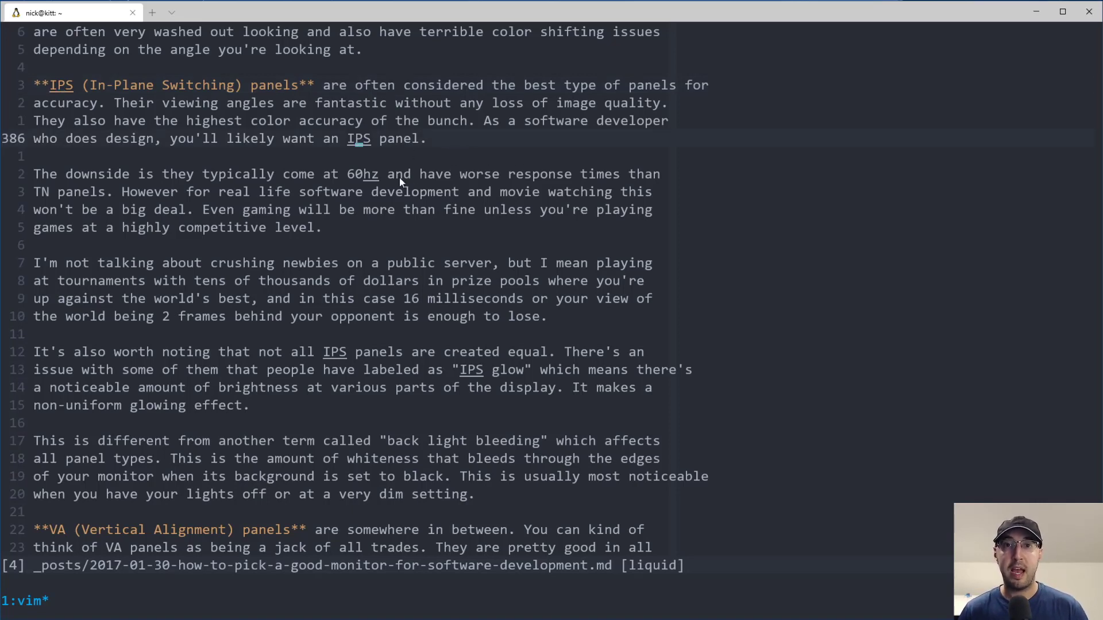
text(:setlocal spell!)
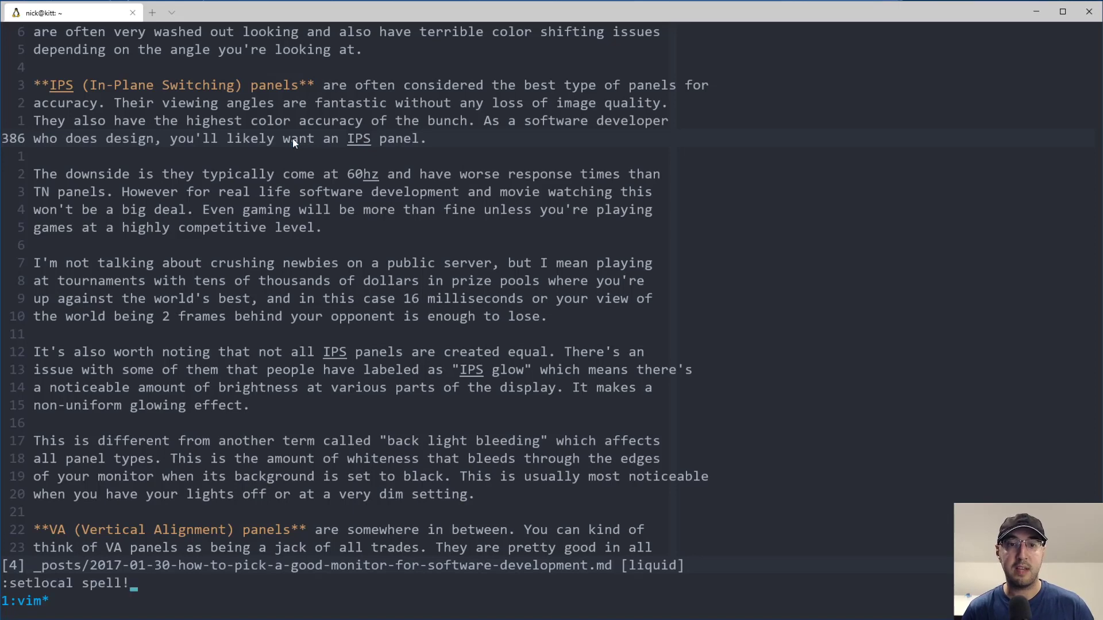
key(Return)
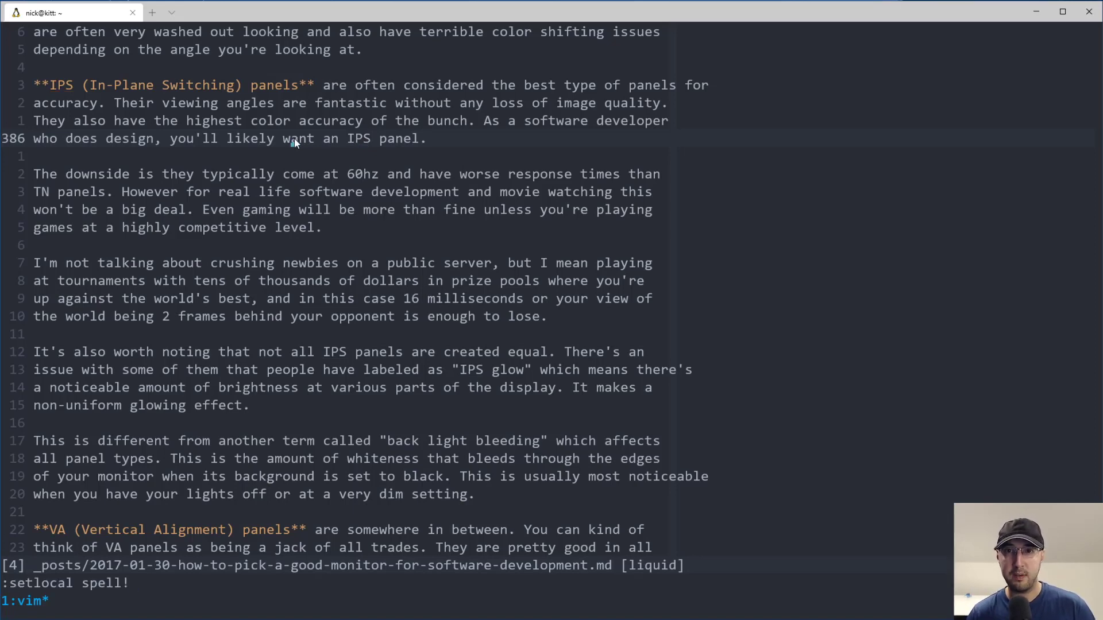
key(j)
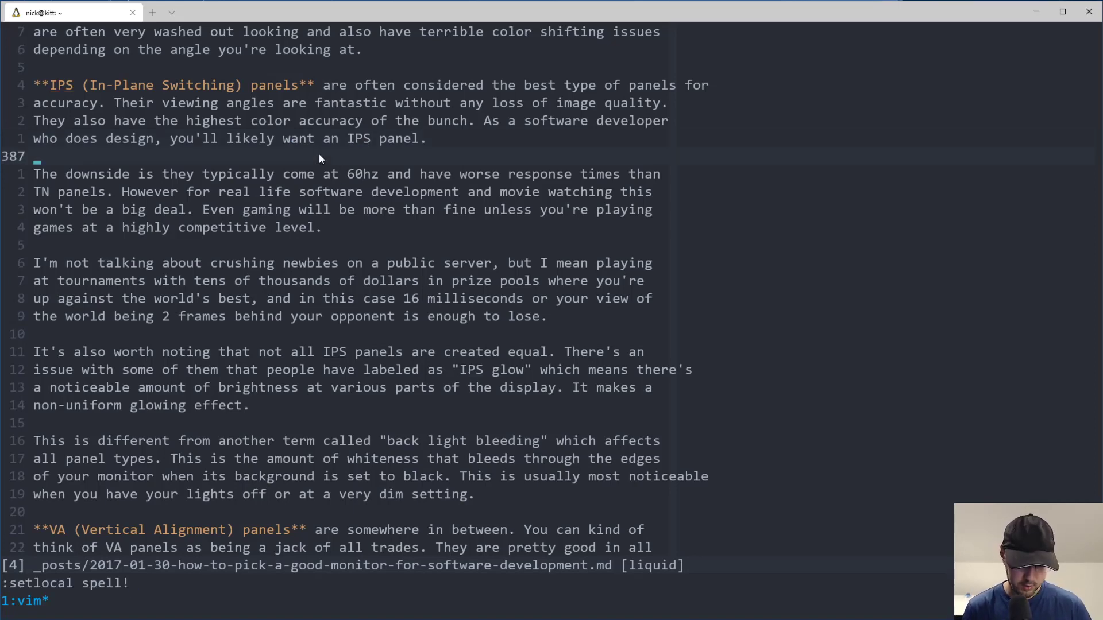
Open ~/.vimrc in a new tab and select the F5 spell-toggle mapping command
key(space)
text(ev)
text(/spel)
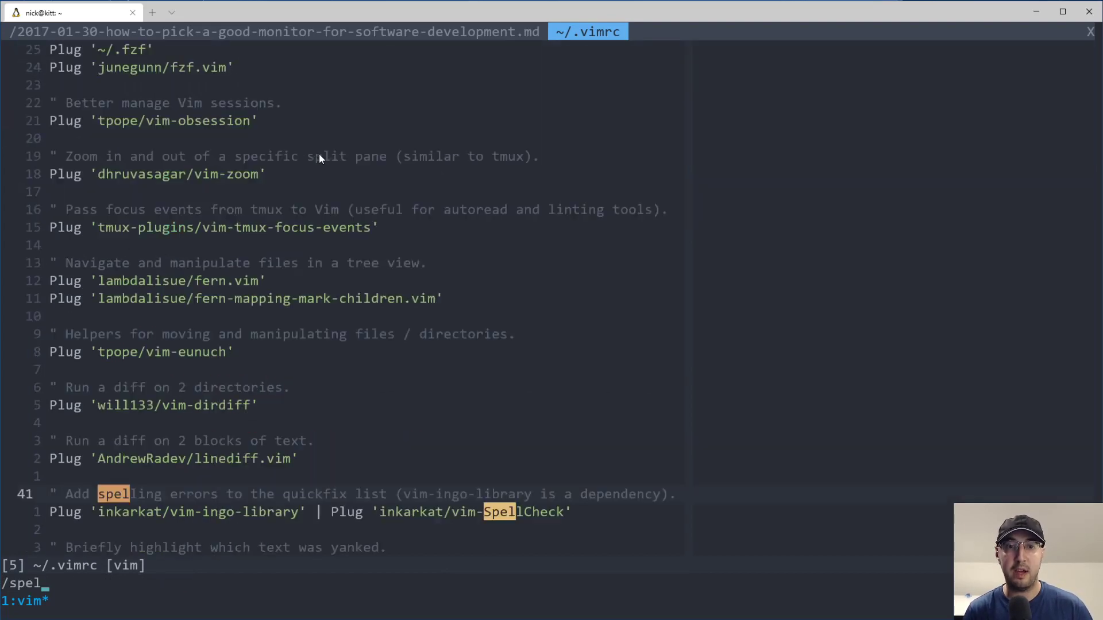
text(l!)
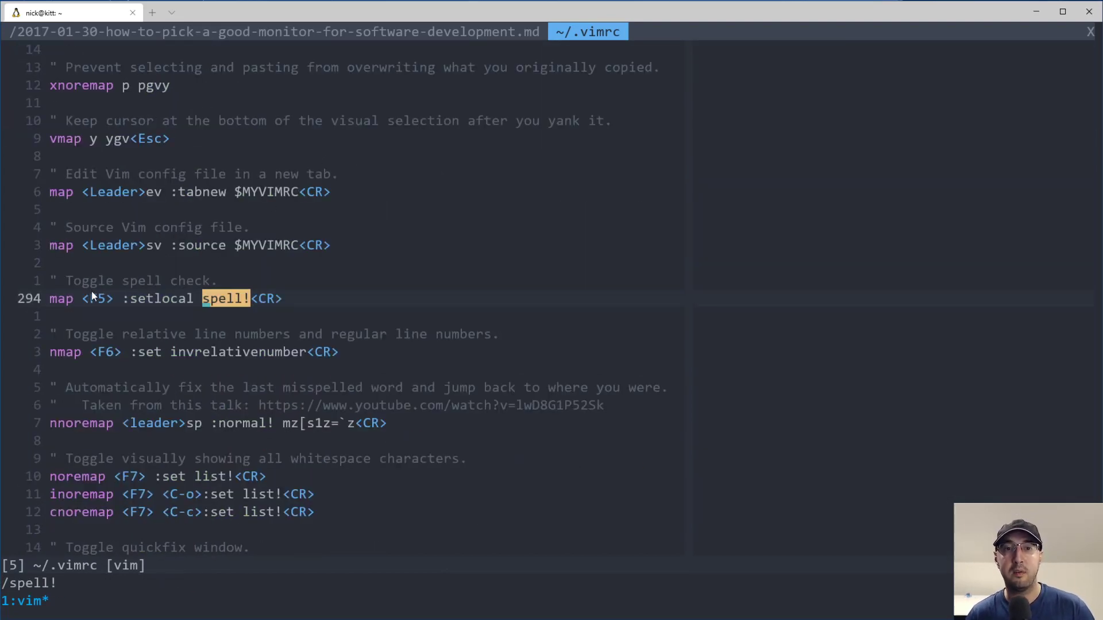
drag(308, 300, 51, 307)
click(150, 297)
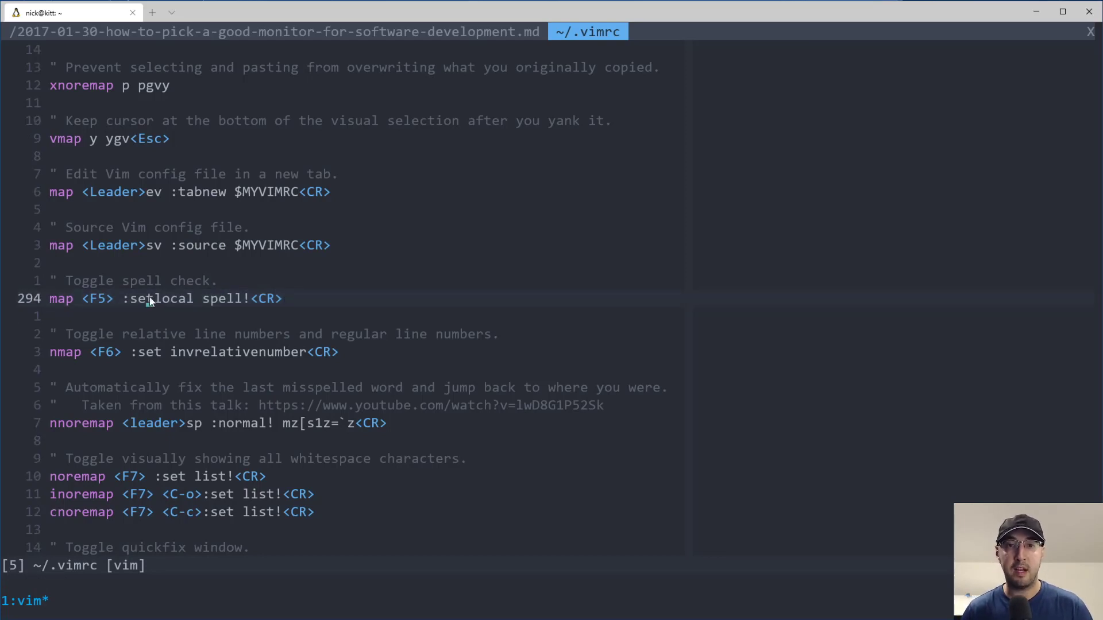
key(b)
key(b)
key(b)
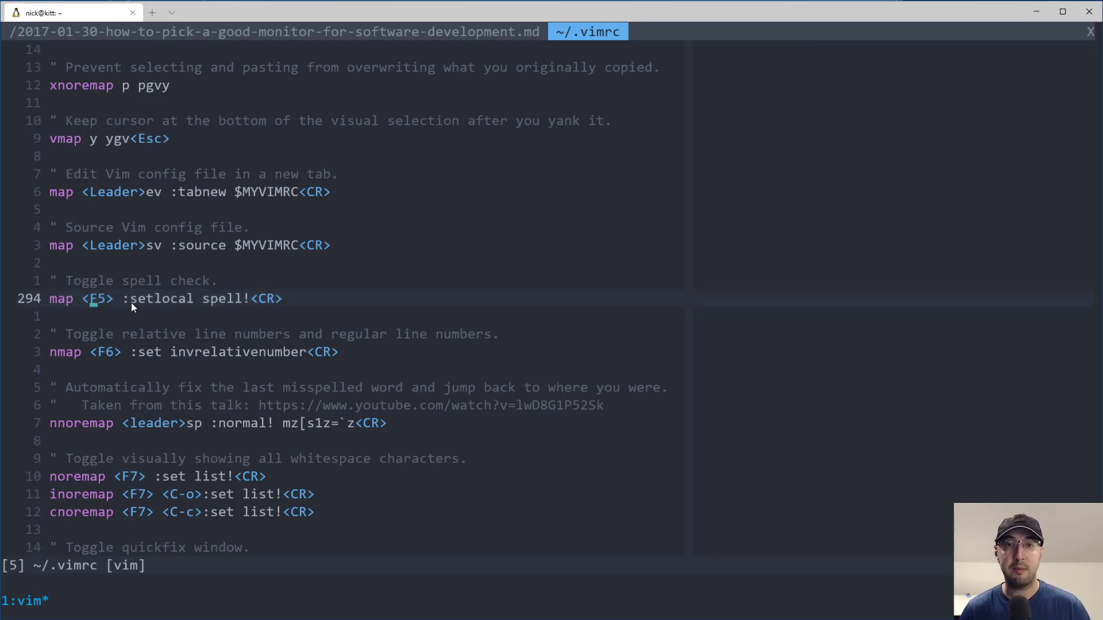
drag(122, 299, 248, 300)
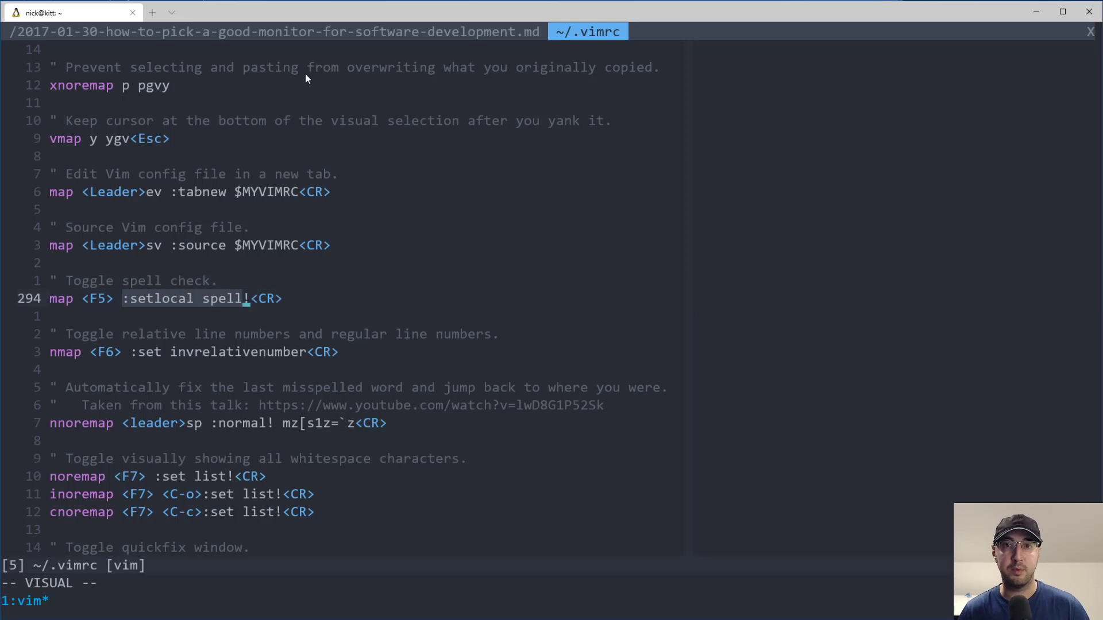
Return to the blog post tab and toggle spell checking back on with F5
click(315, 31)
click(398, 316)
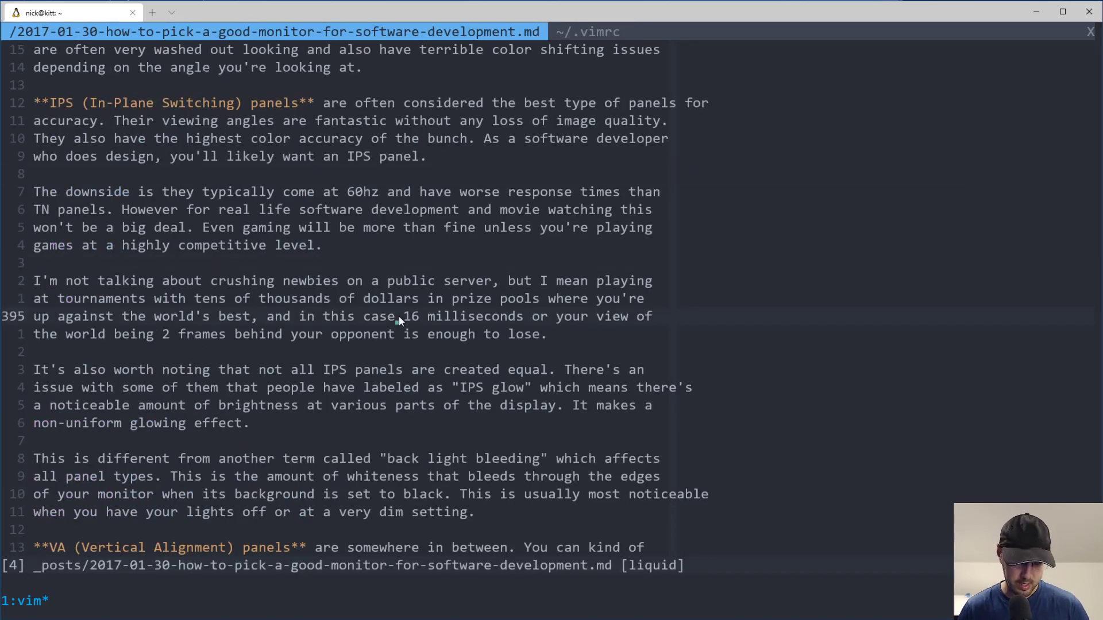
key(F5)
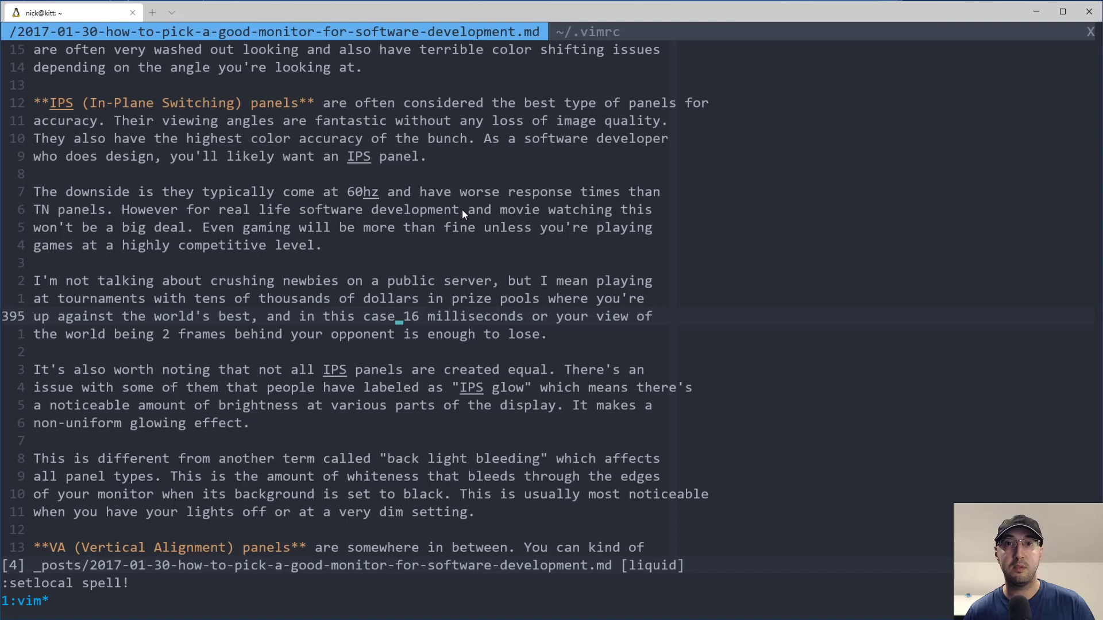
Insert a misspelled 'Helllo world' test line below the IPS paragraph
click(357, 156)
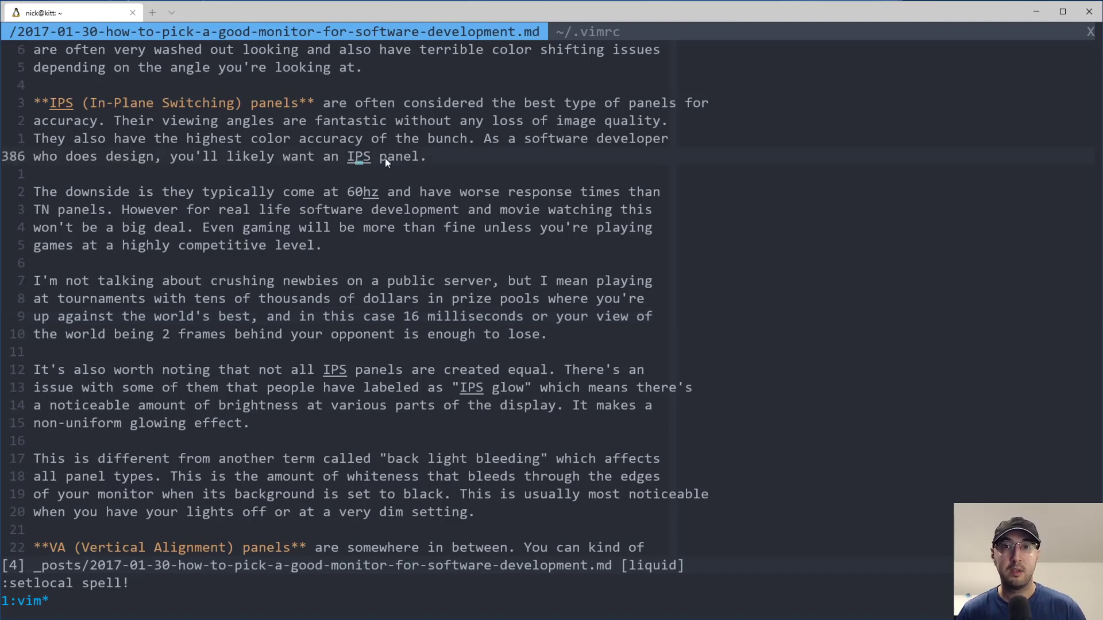
click(369, 174)
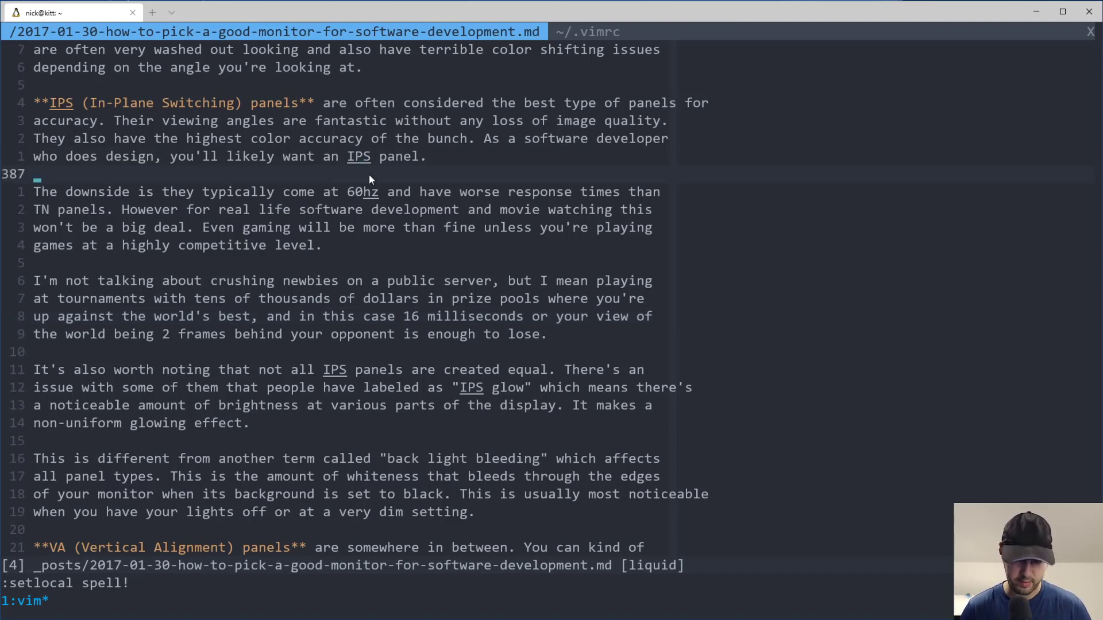
key(o)
key(Return)
key(Up)
text(Helllo)
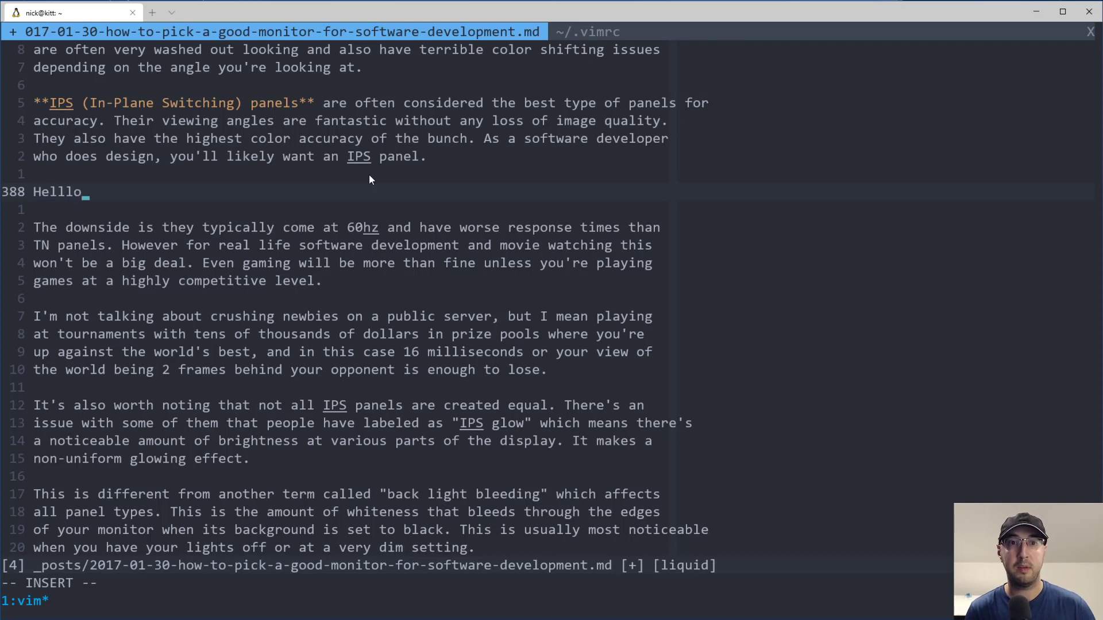
text( world)
key(Escape)
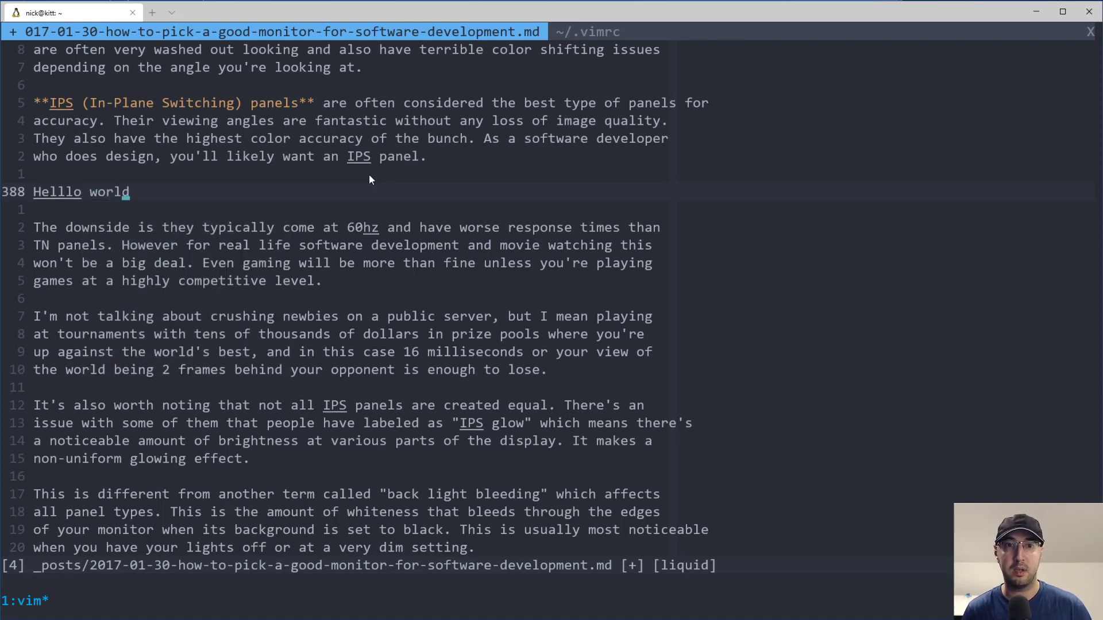
Correct Helllo to Hello using the first spelling suggestion from z=
click(112, 210)
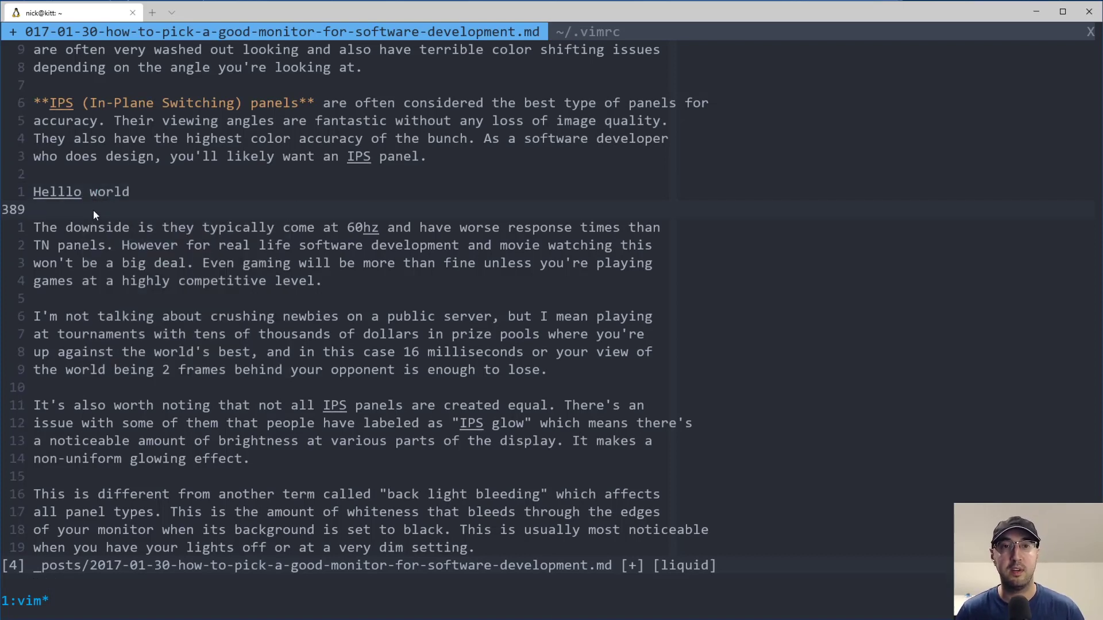
click(61, 193)
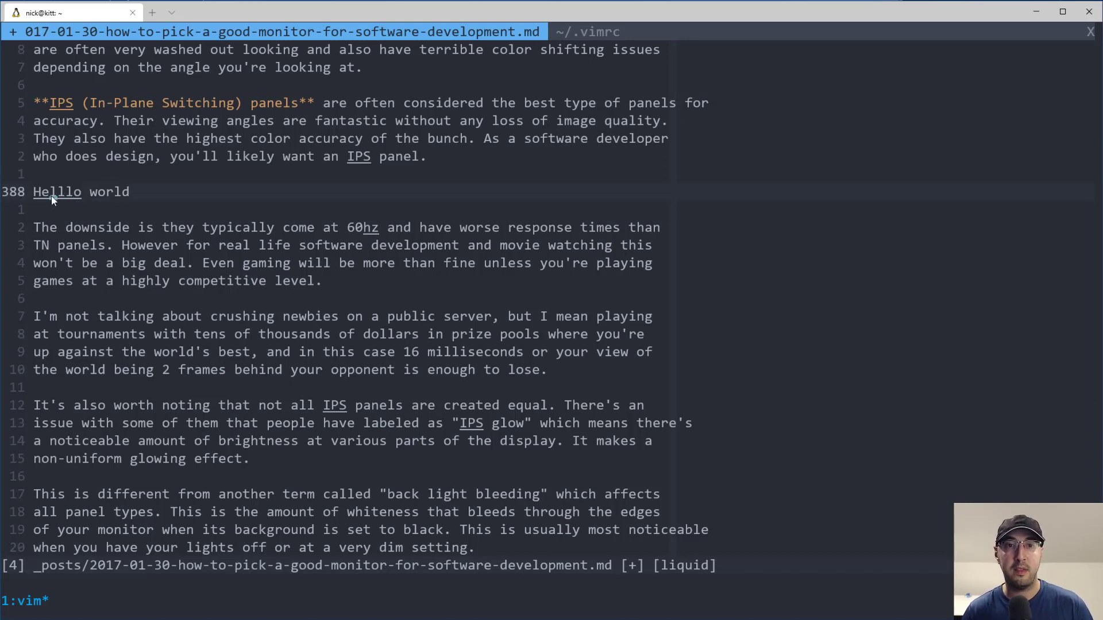
key(z)
key(equal)
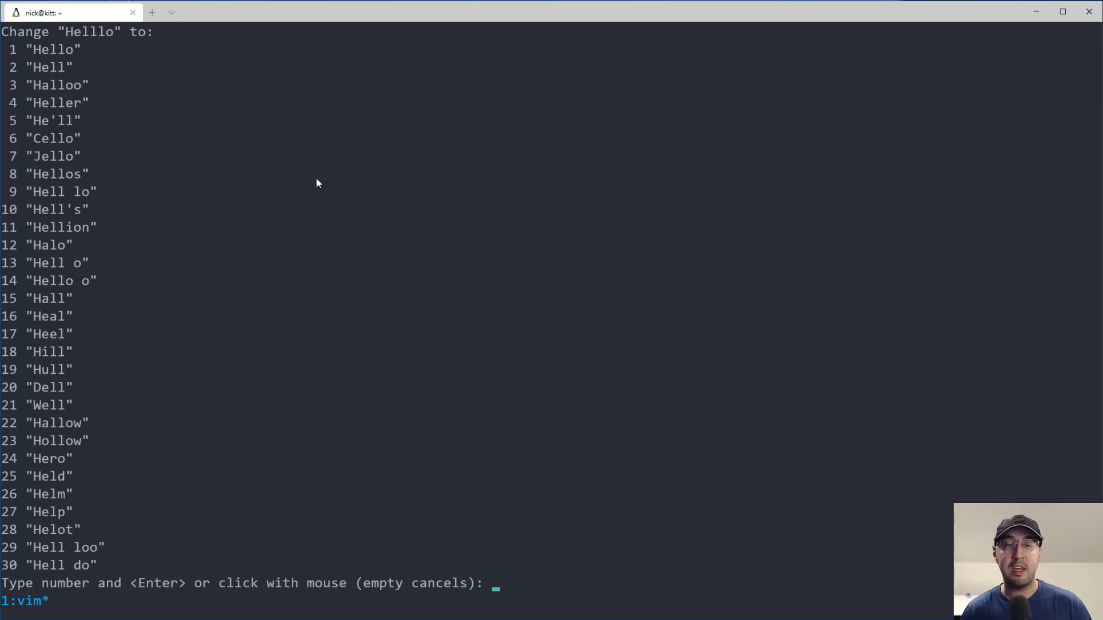
text(1)
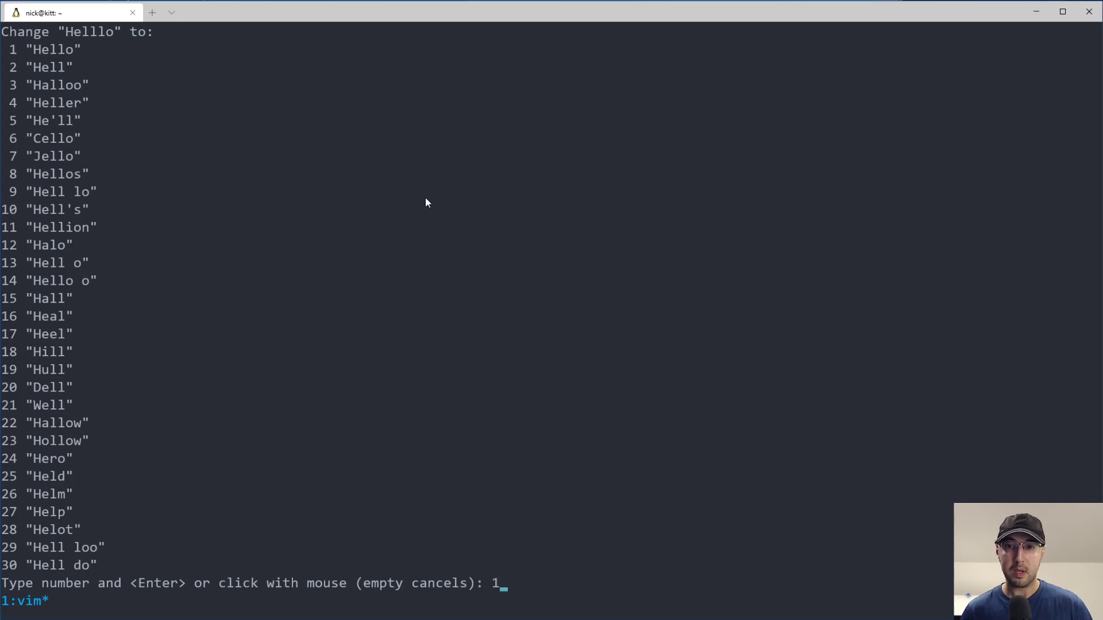
key(Return)
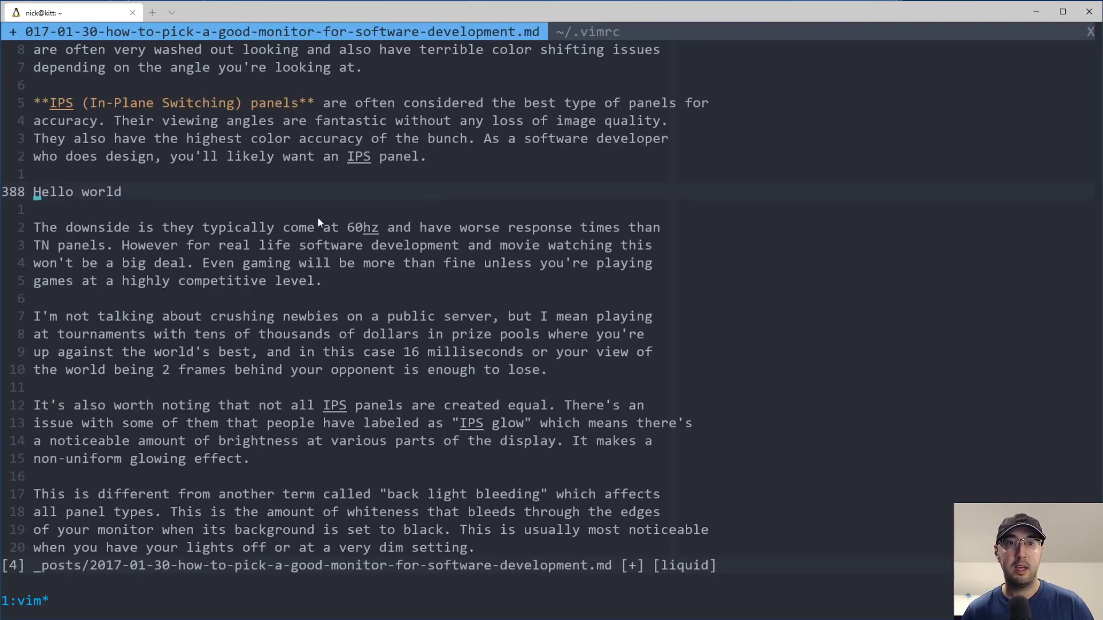
Delete the blank line and the Hello world test line
click(44, 192)
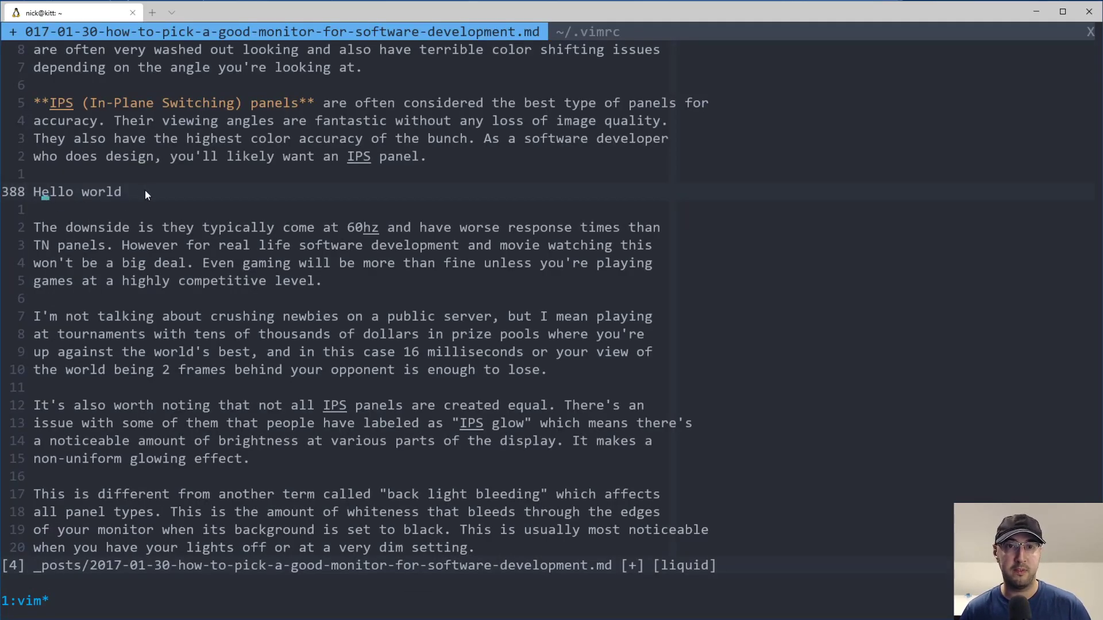
drag(145, 191, 31, 177)
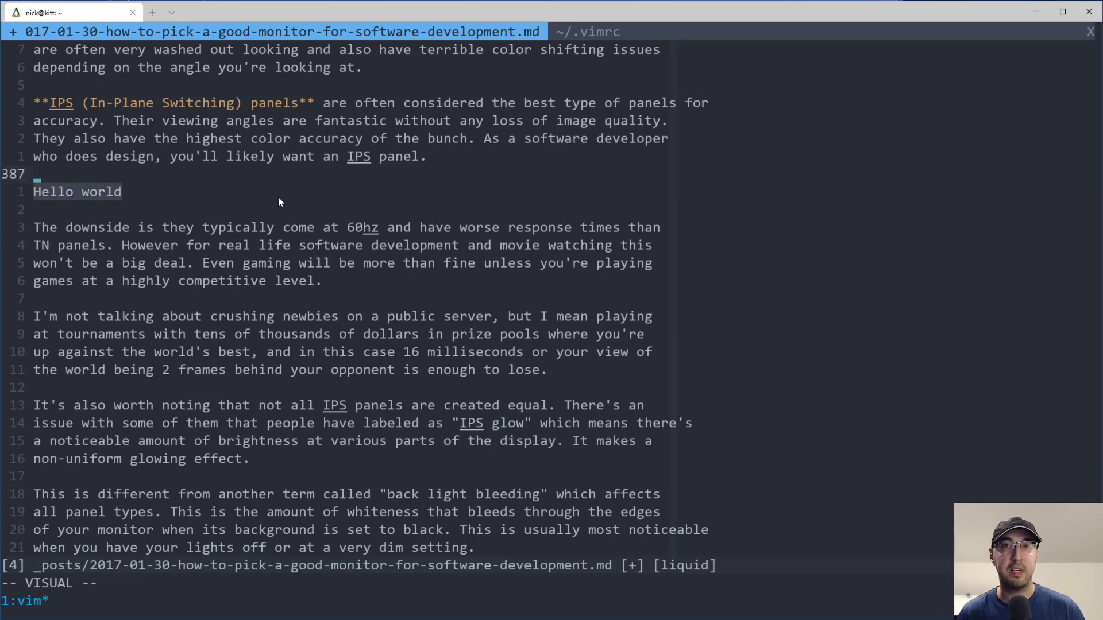
key(d)
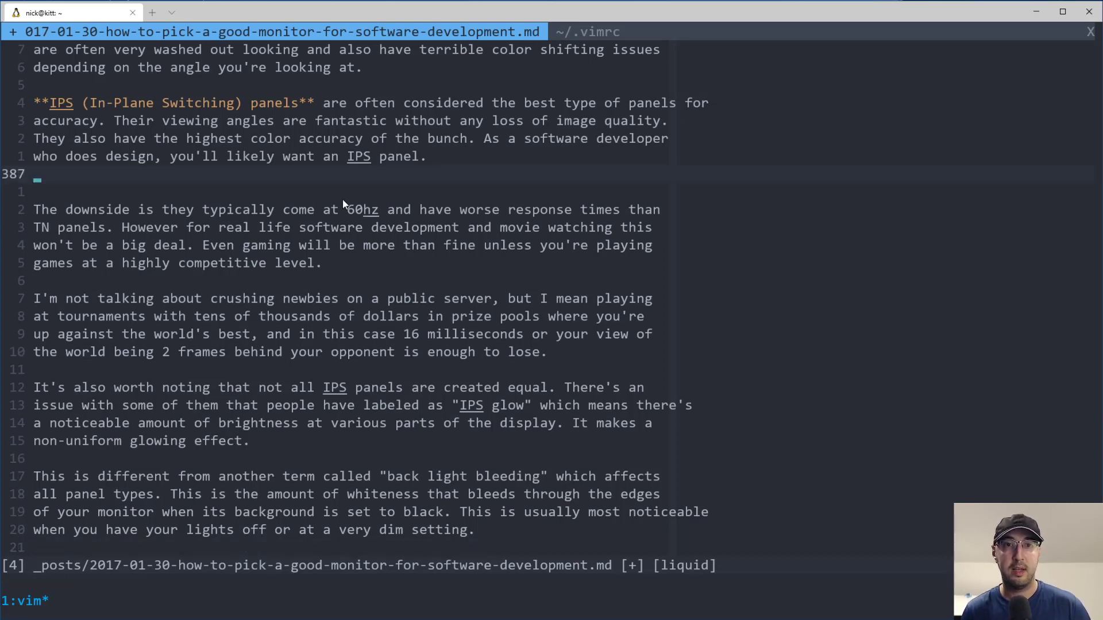
Save the post, then view spelling suggestions for IPS and dismiss them unchanged
key(j)
key(ctrl+s)
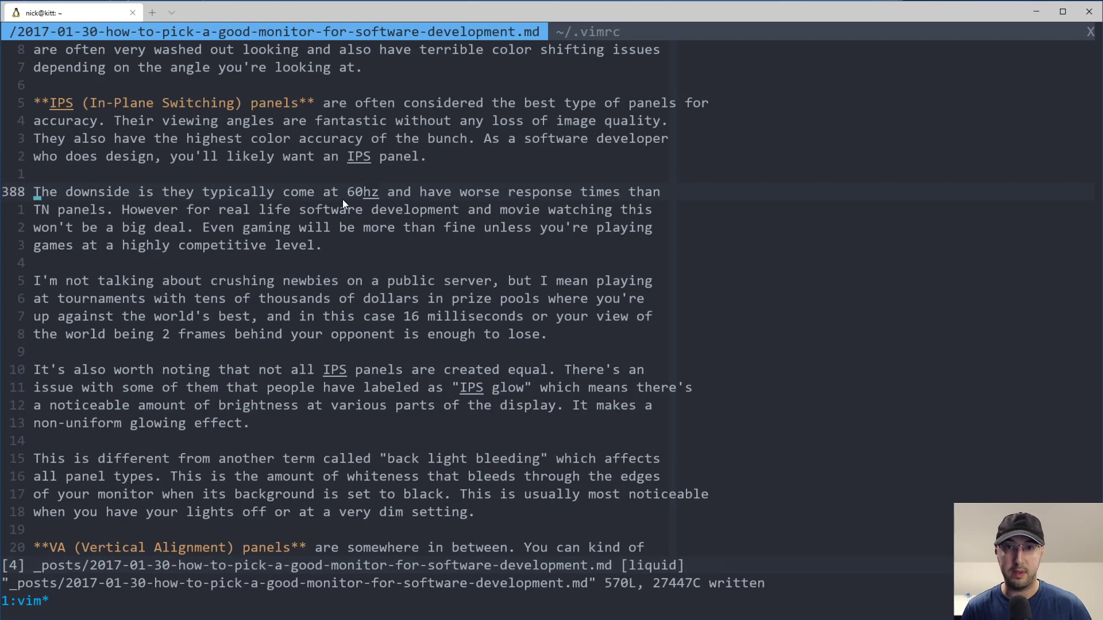
click(353, 158)
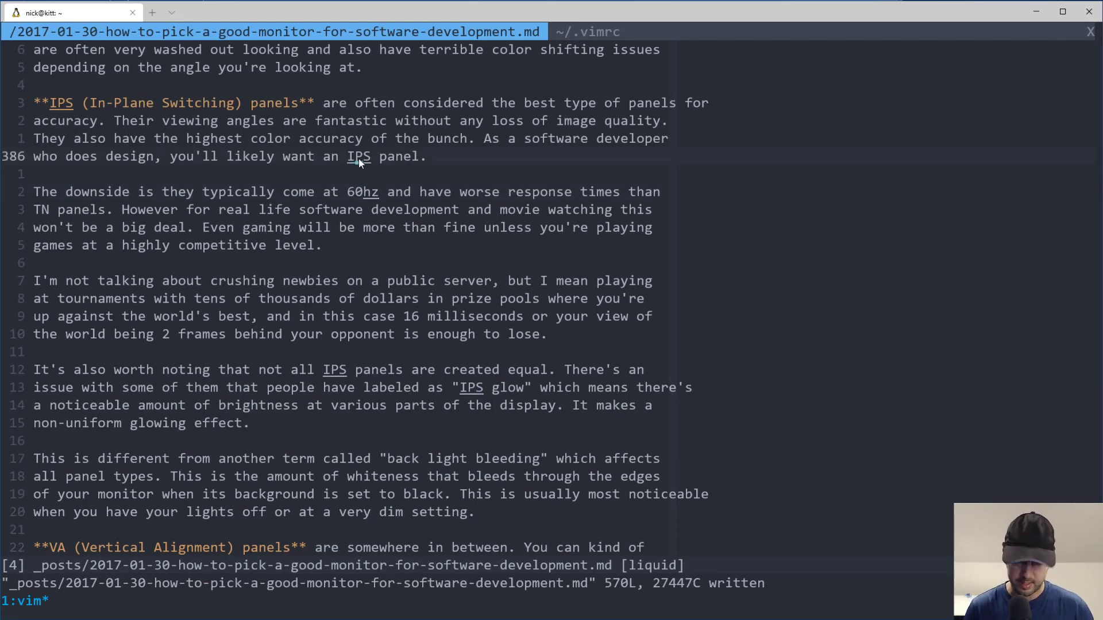
key(z)
key(equal)
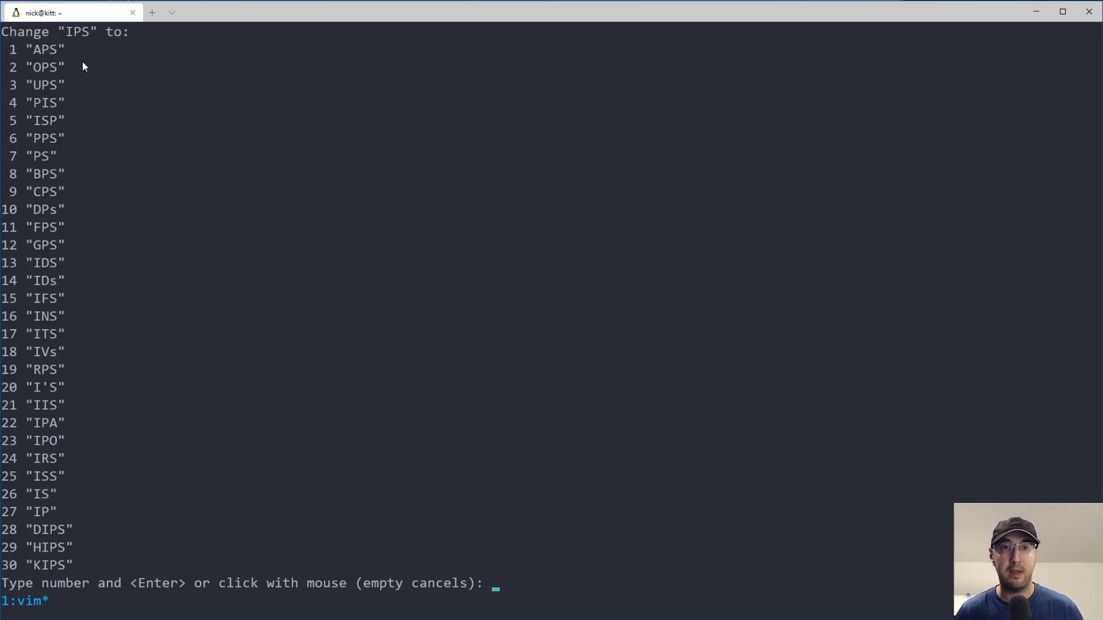
key(Return)
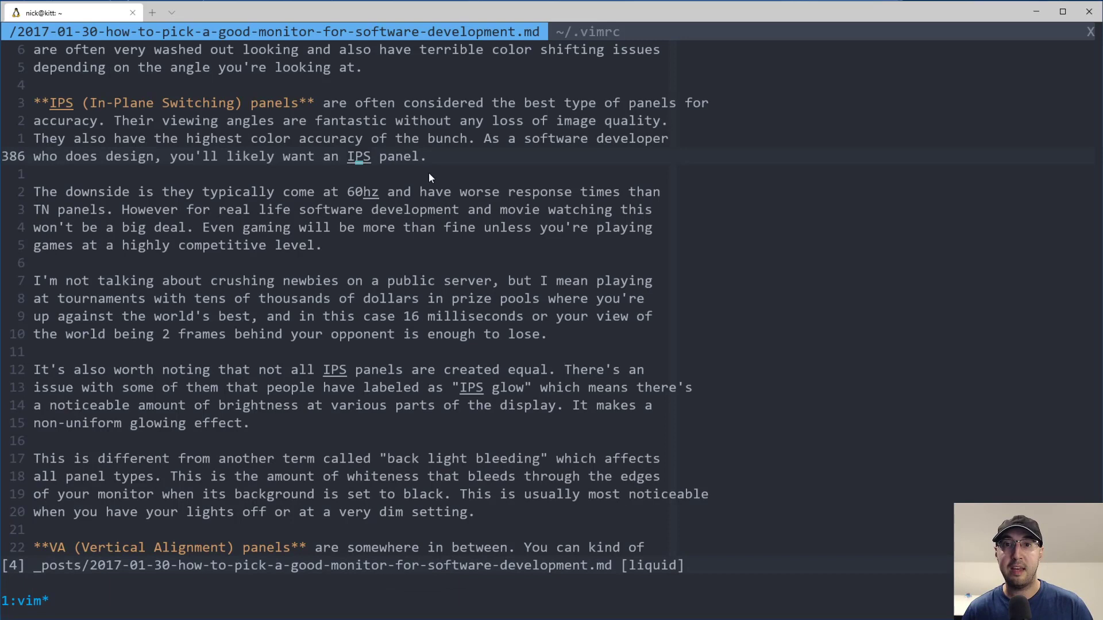
Add IPS to the personal spelling dictionary with zg and check other IPS occurrences
click(360, 157)
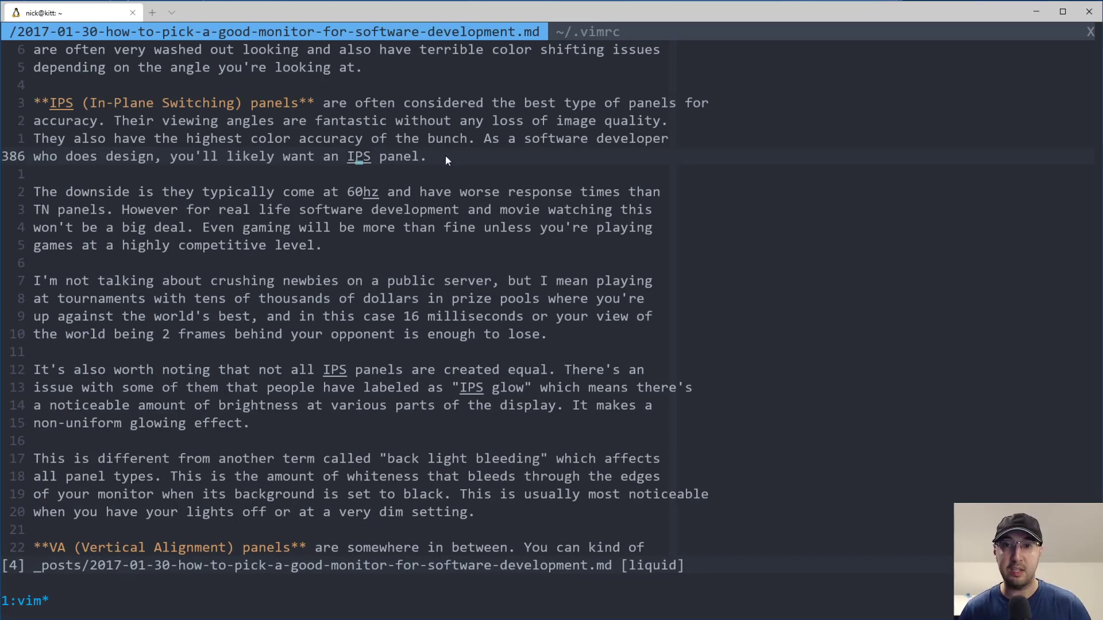
key(z)
key(g)
click(370, 178)
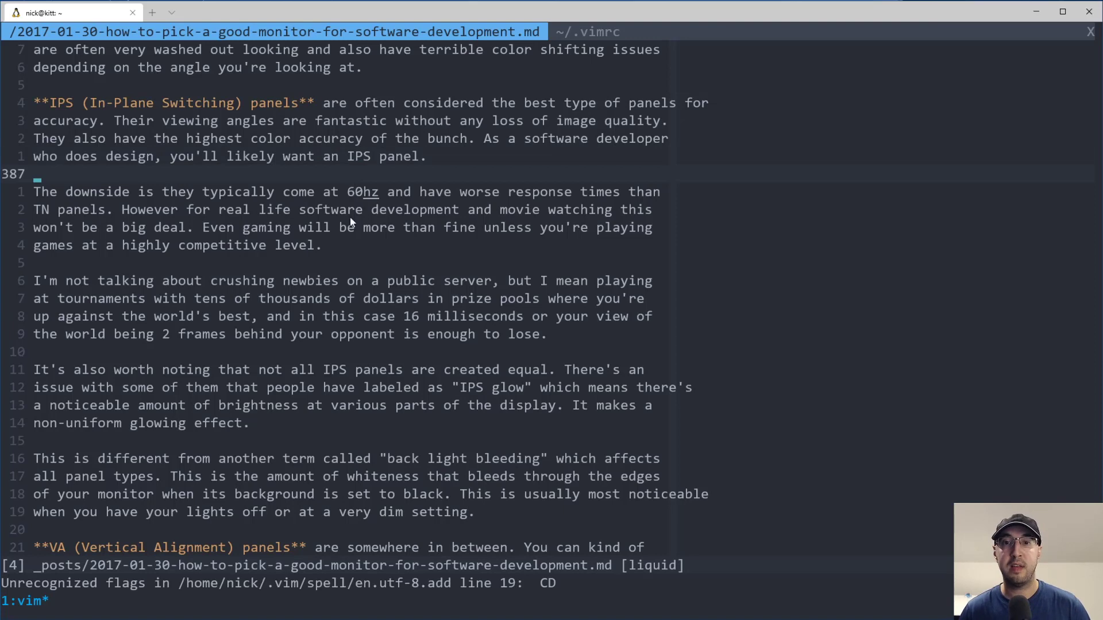
click(474, 386)
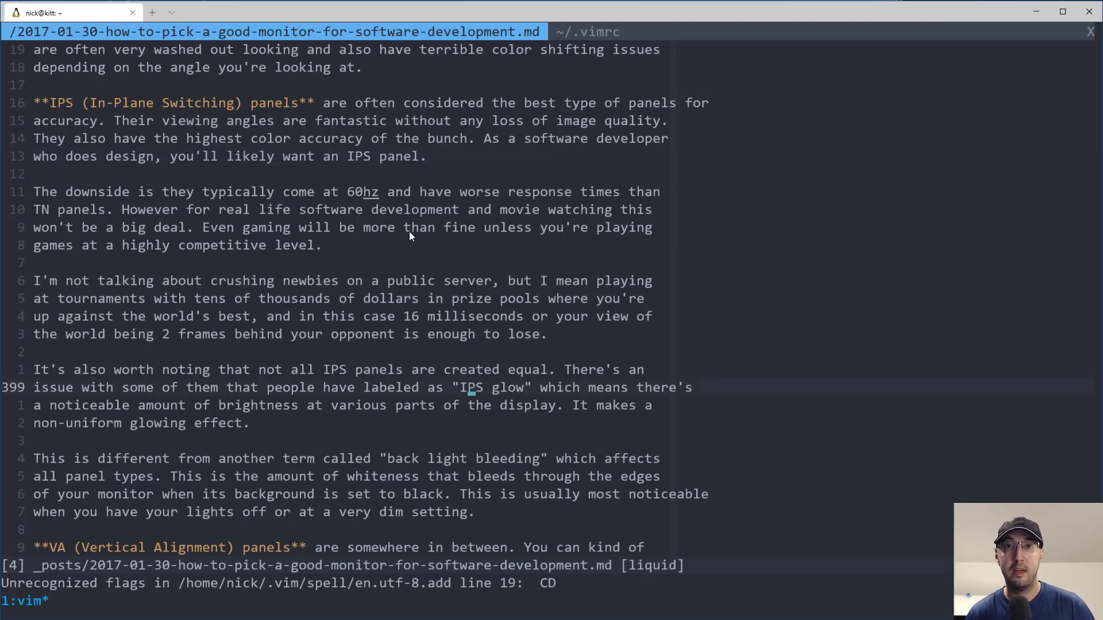
click(361, 158)
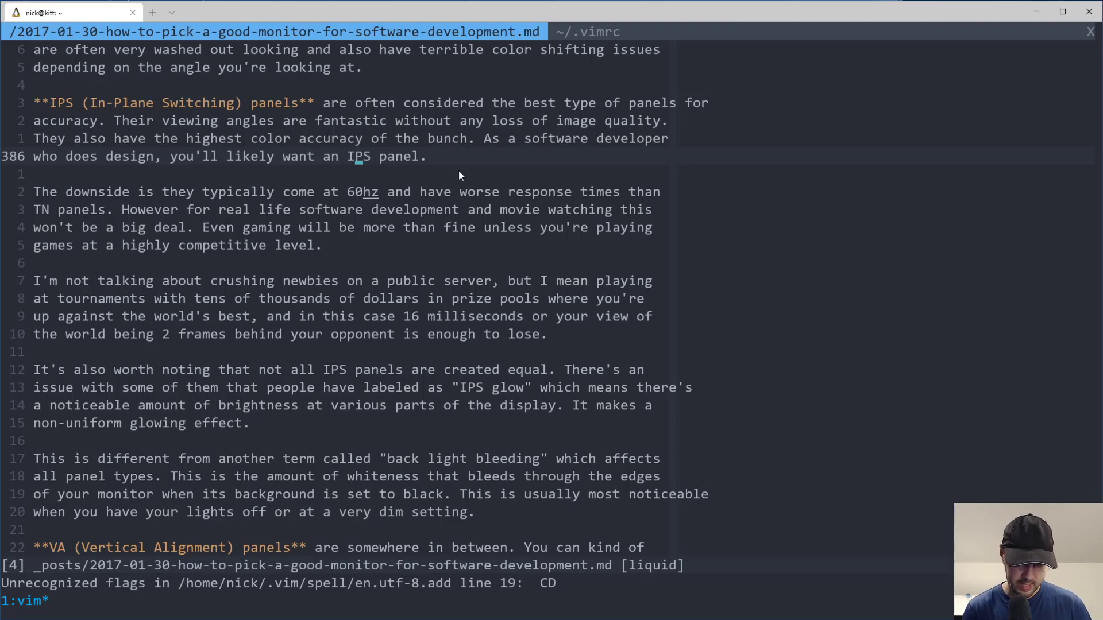
Search every IPS occurrence, clear the highlights with :noh and save the post
key(asterisk)
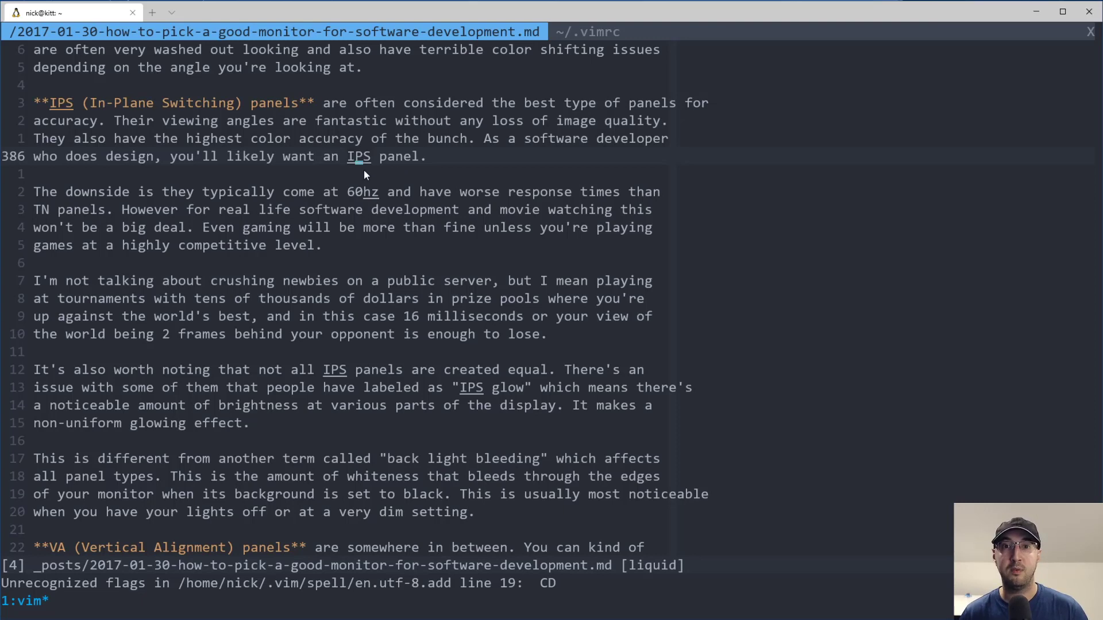
click(325, 159)
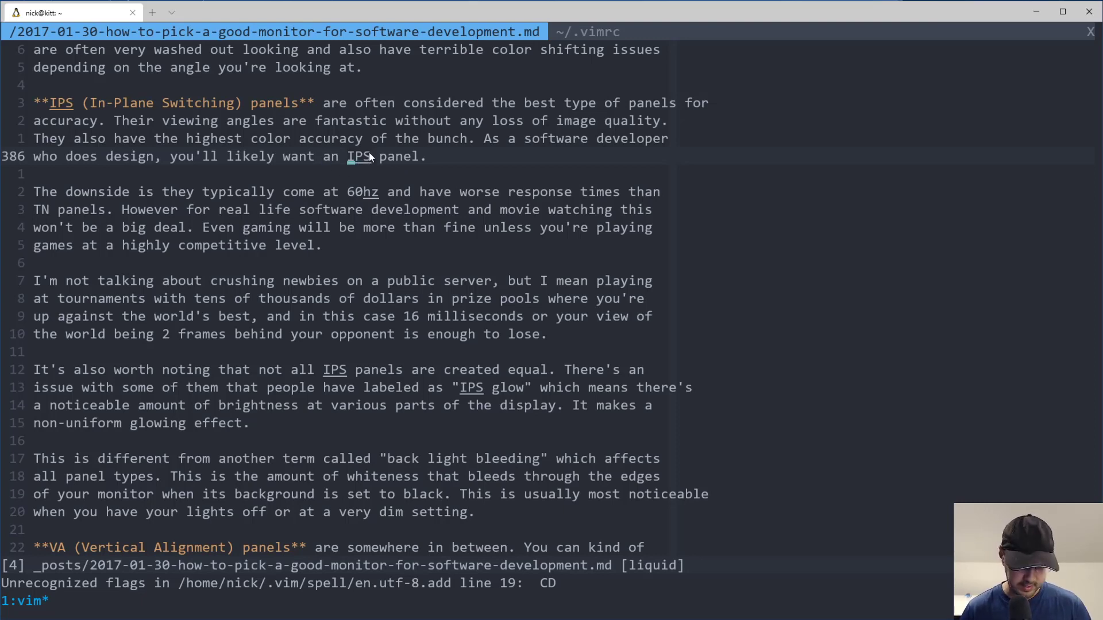
key(space)
key(space)
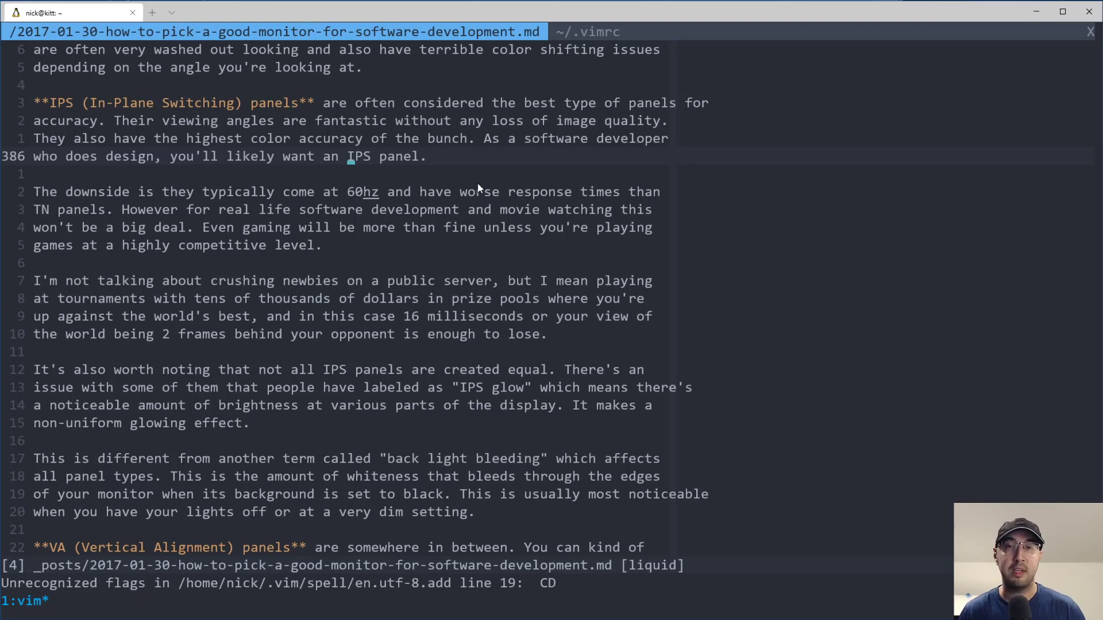
text(:w)
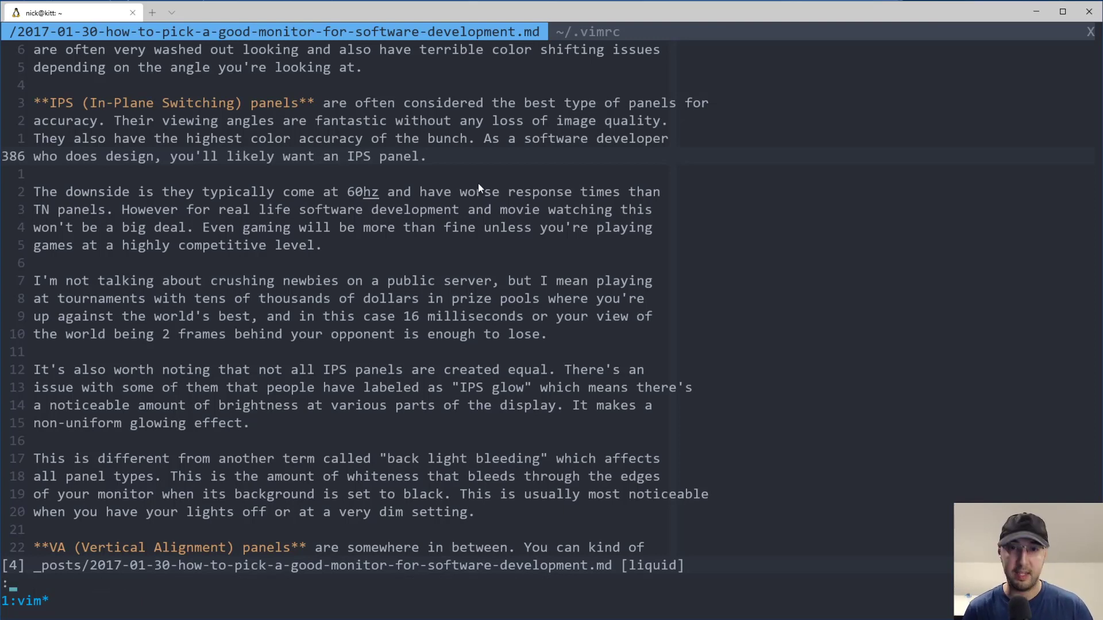
key(Return)
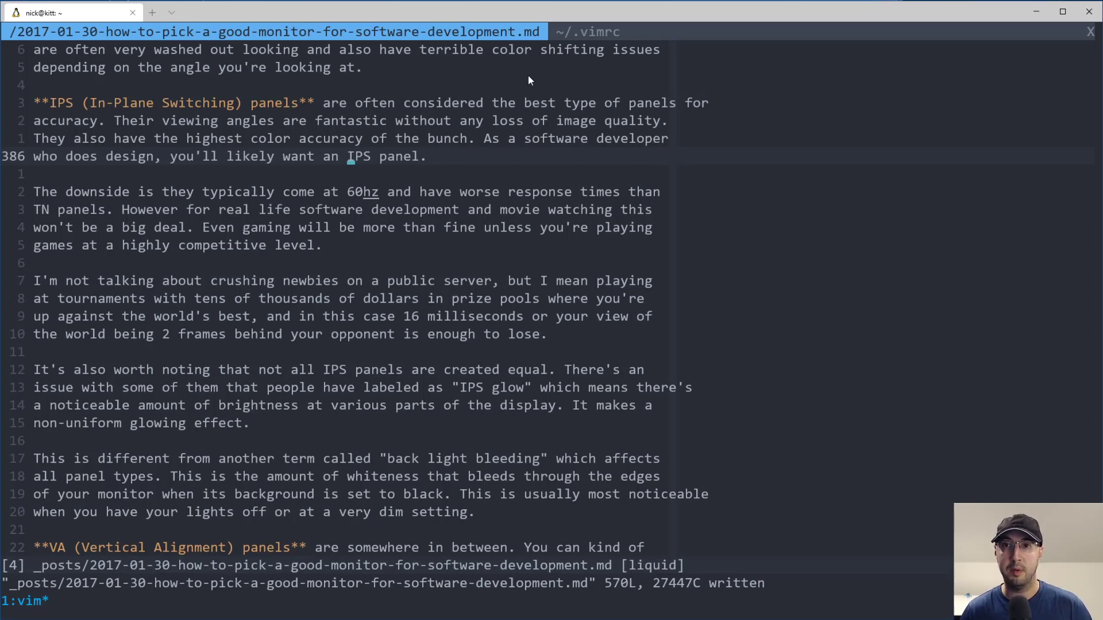
click(592, 33)
click(304, 199)
text(/se)
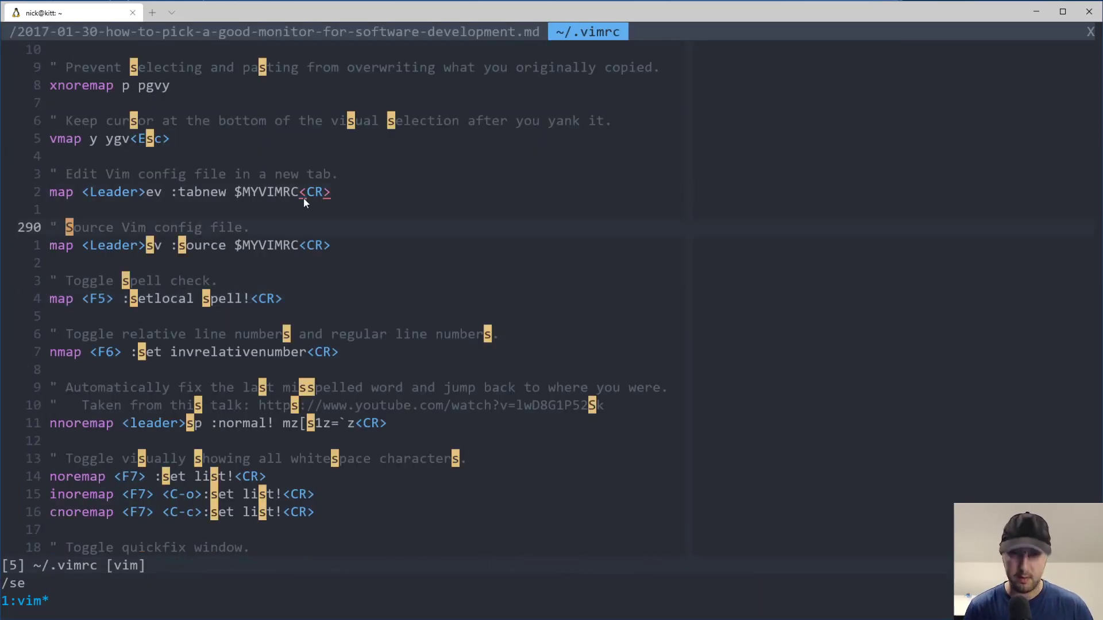
text(pell)
key(Return)
key(n)
key(n)
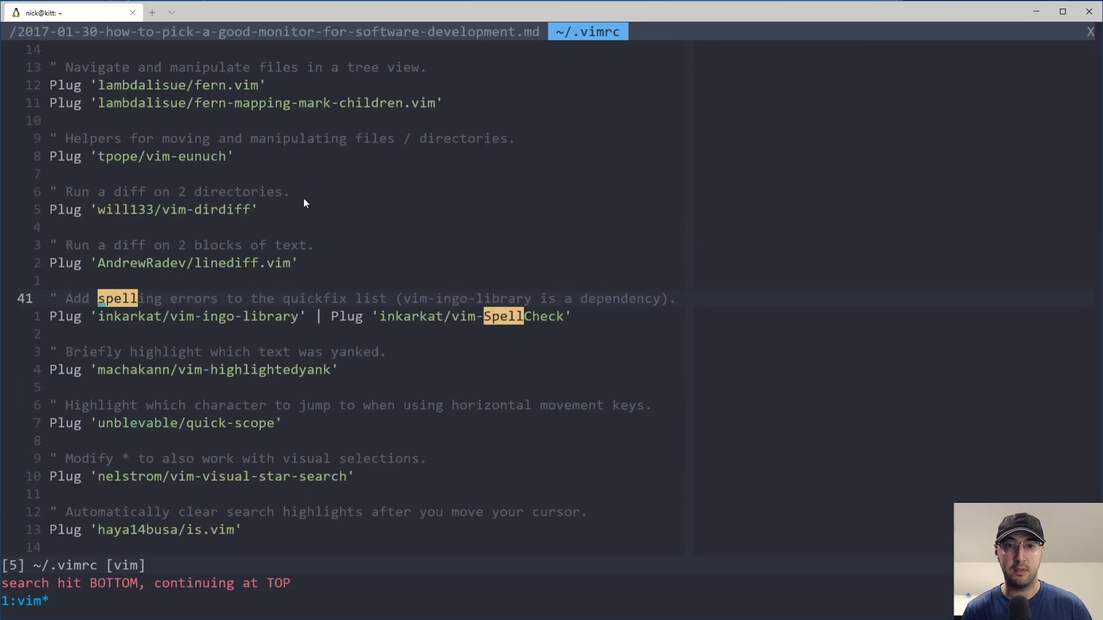
key(n)
key(n)
key(n)
key(n)
key(n)
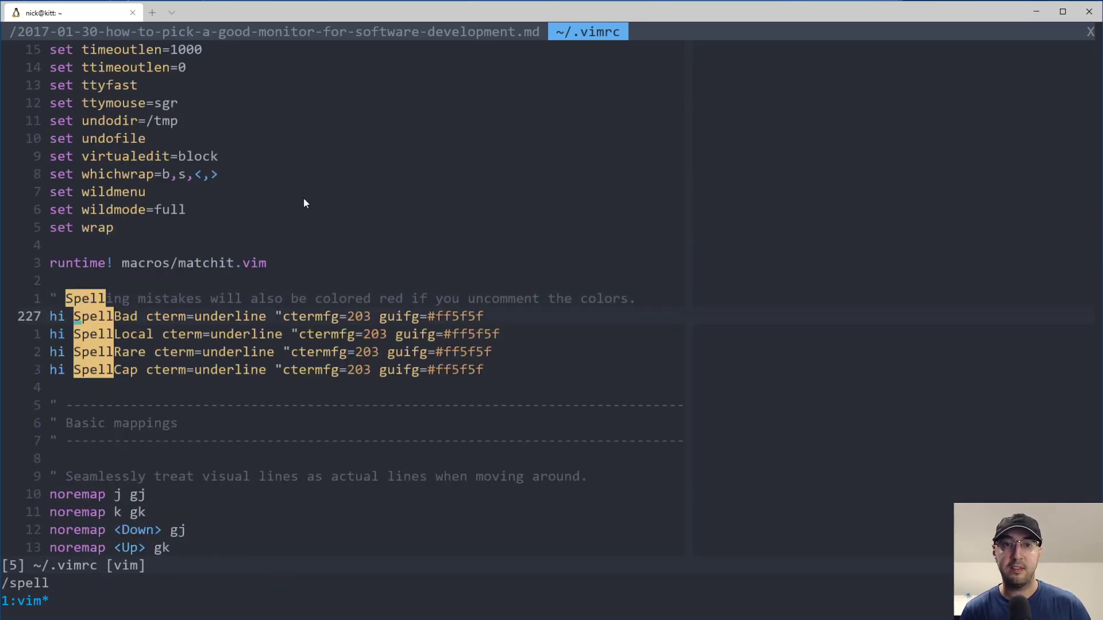
click(190, 368)
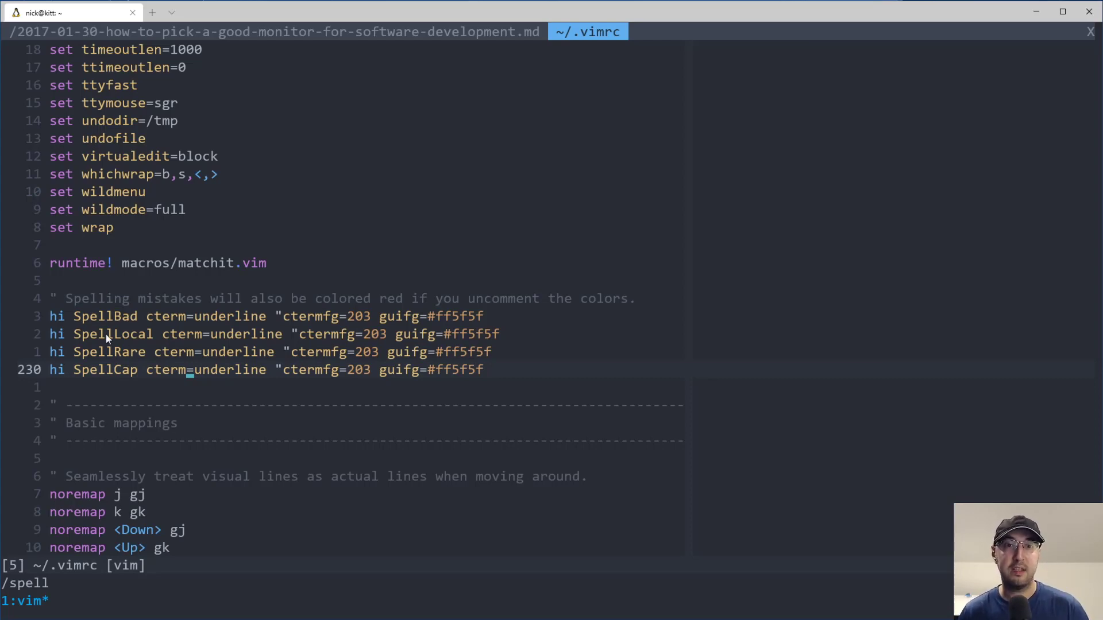
click(103, 319)
click(130, 337)
click(121, 349)
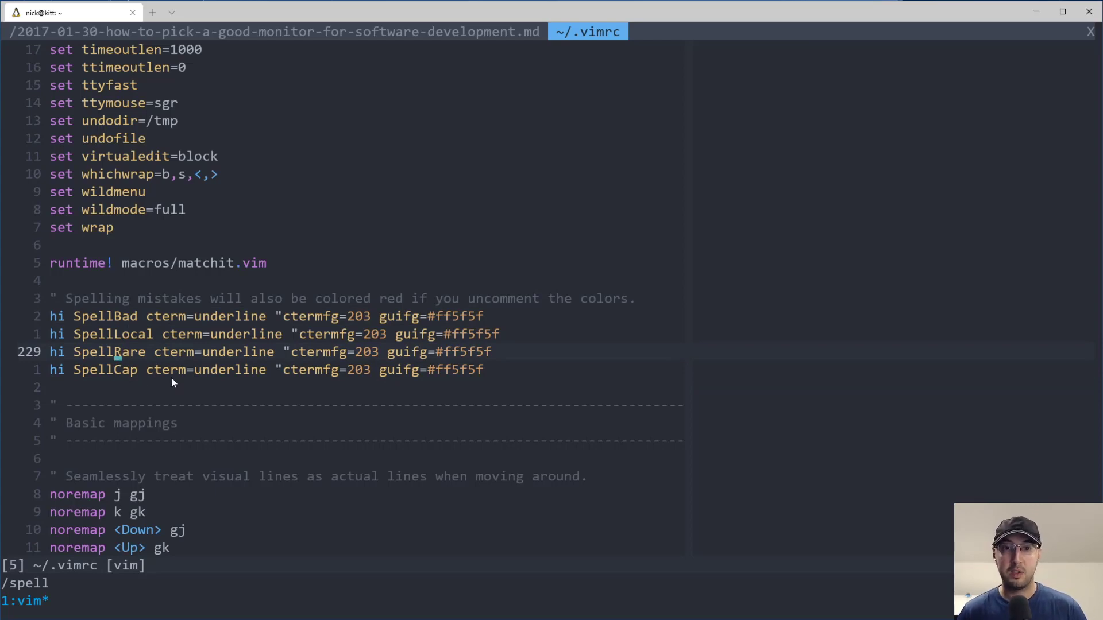
click(97, 372)
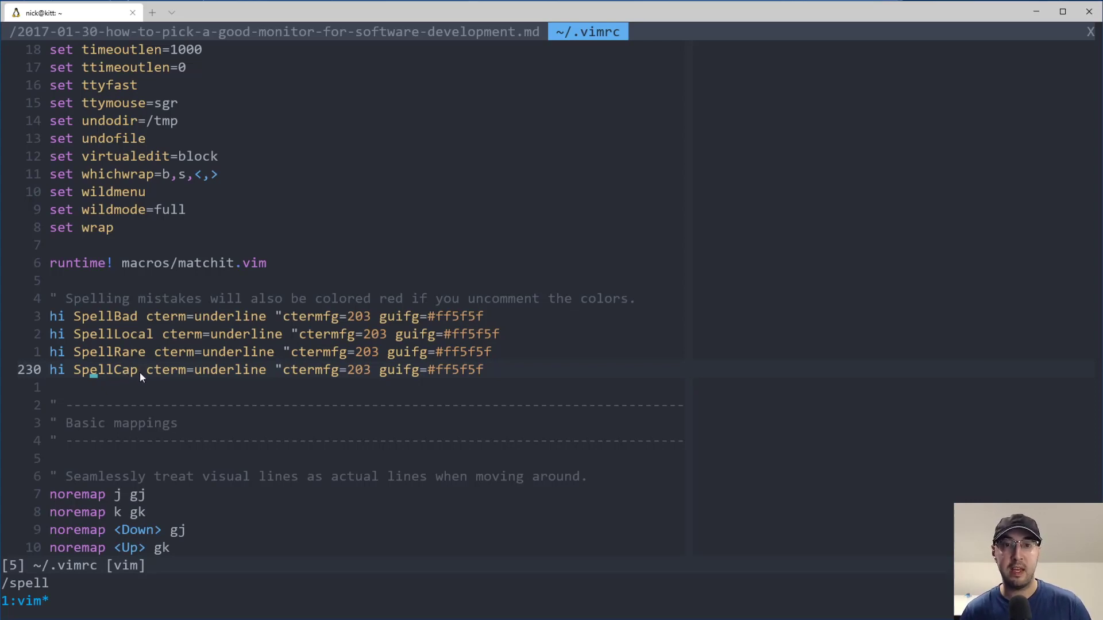
drag(140, 373, 77, 372)
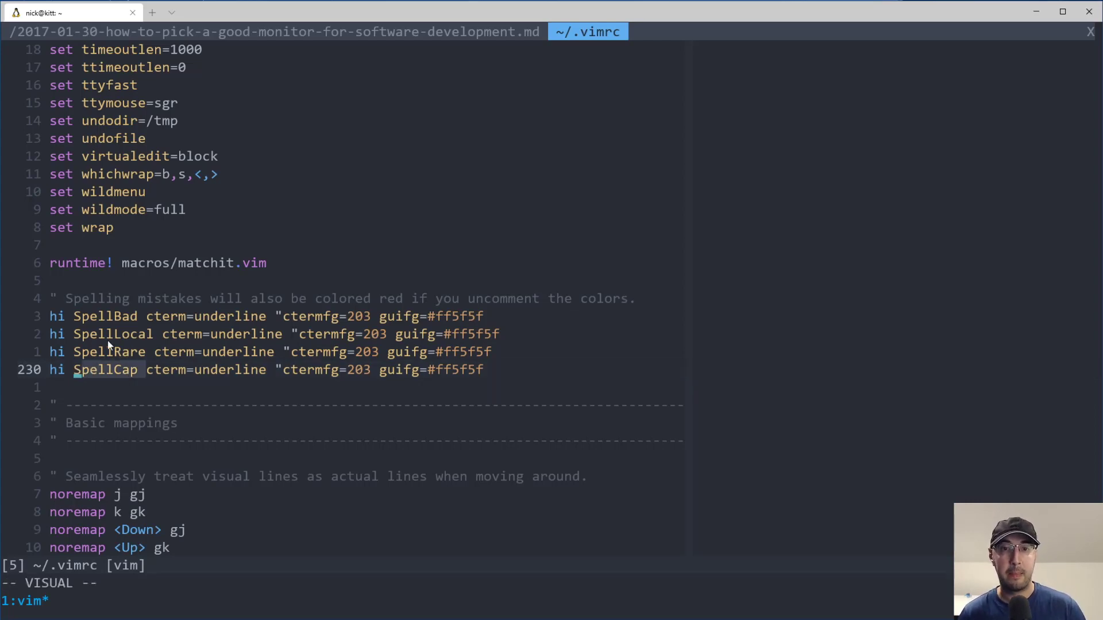
drag(76, 316, 140, 316)
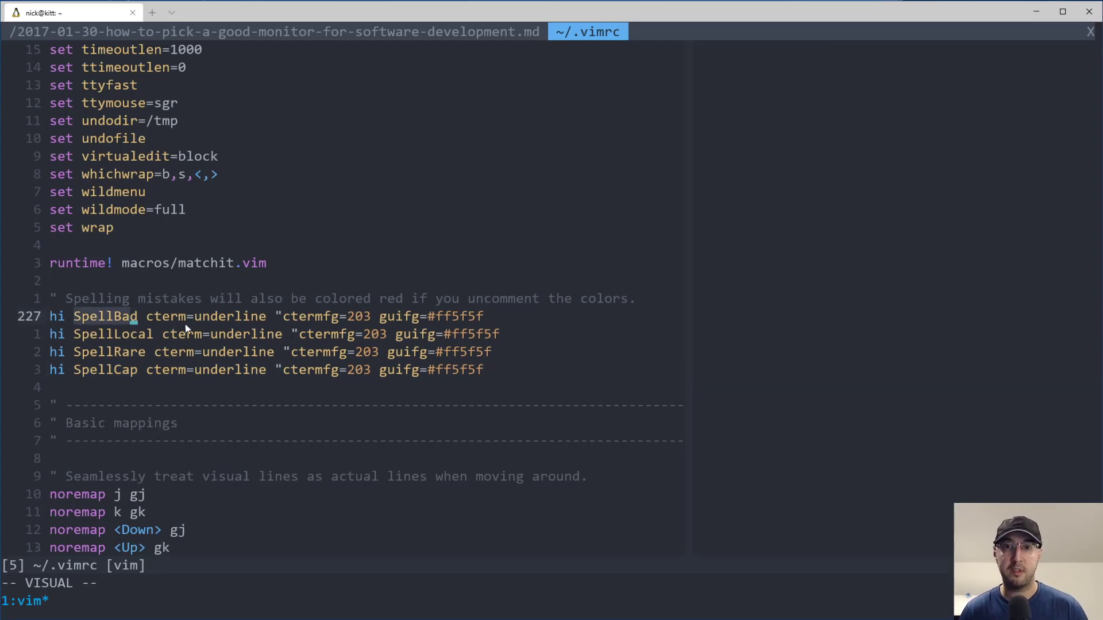
drag(78, 336, 144, 334)
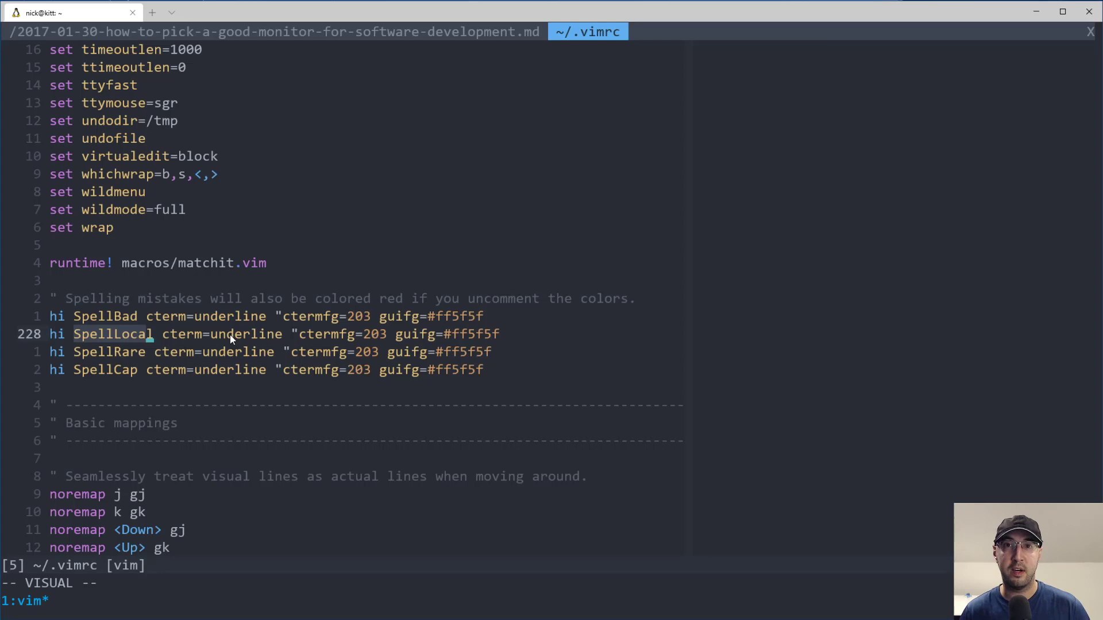
click(111, 334)
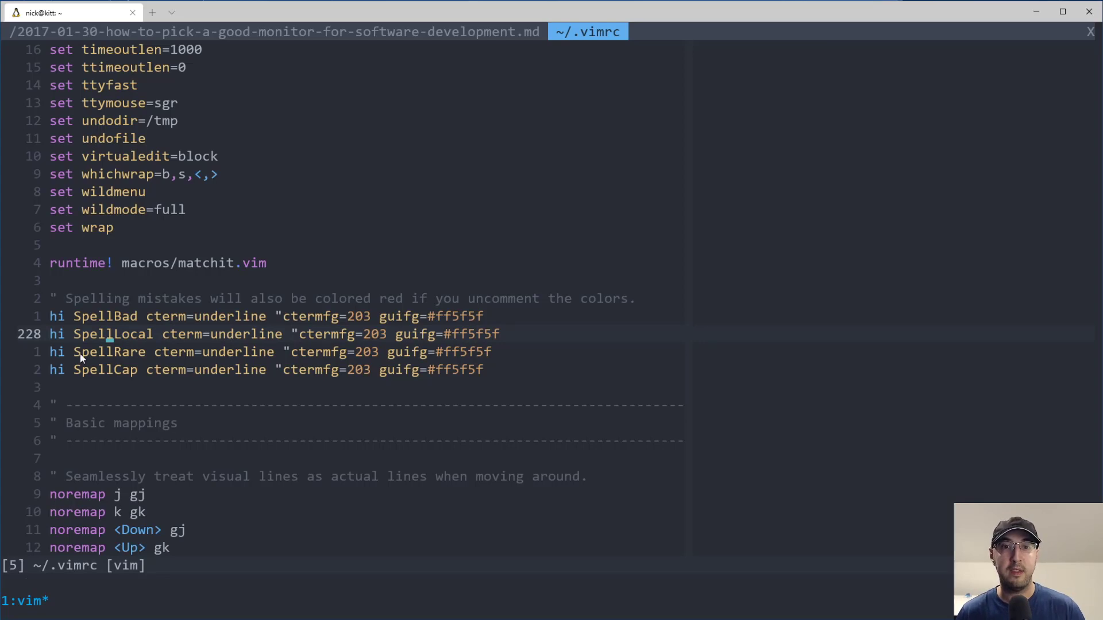
double_click(96, 352)
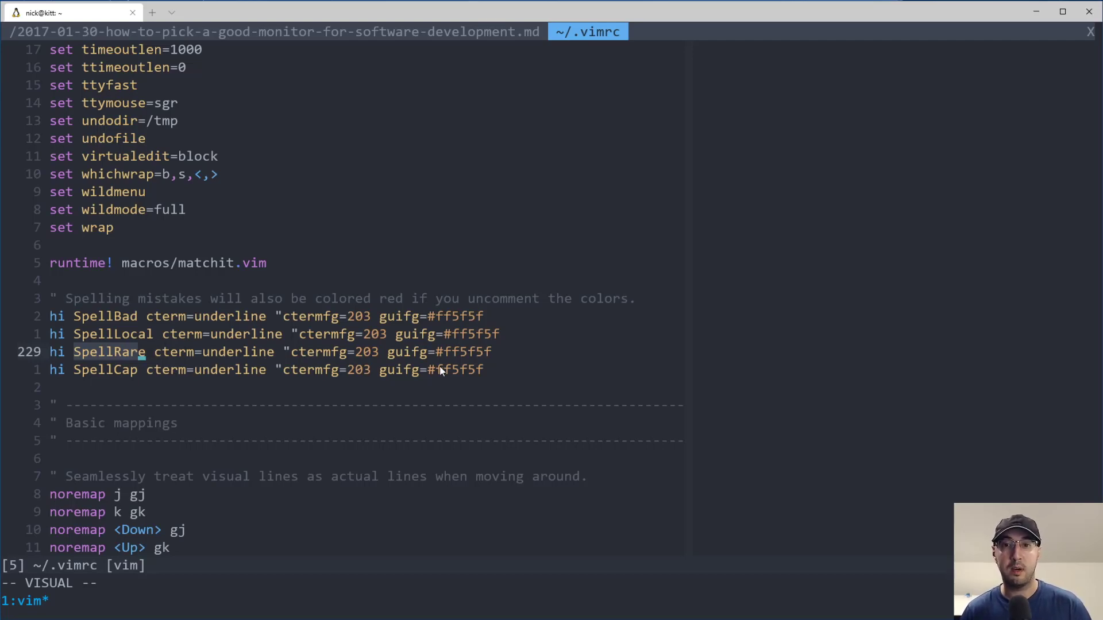
double_click(108, 369)
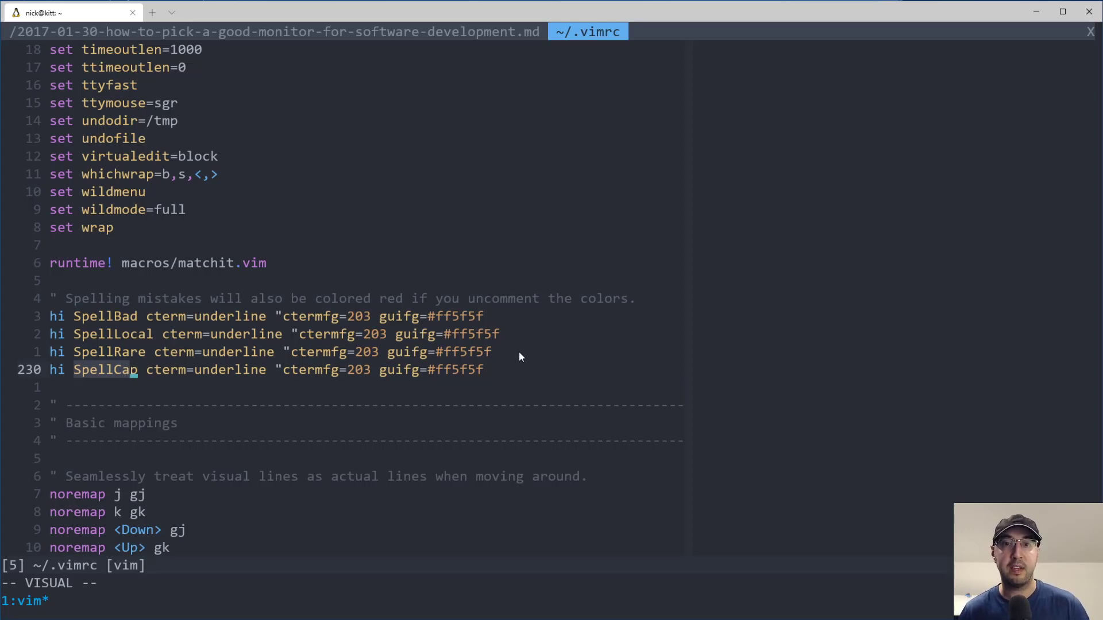
drag(519, 352, 94, 321)
click(279, 370)
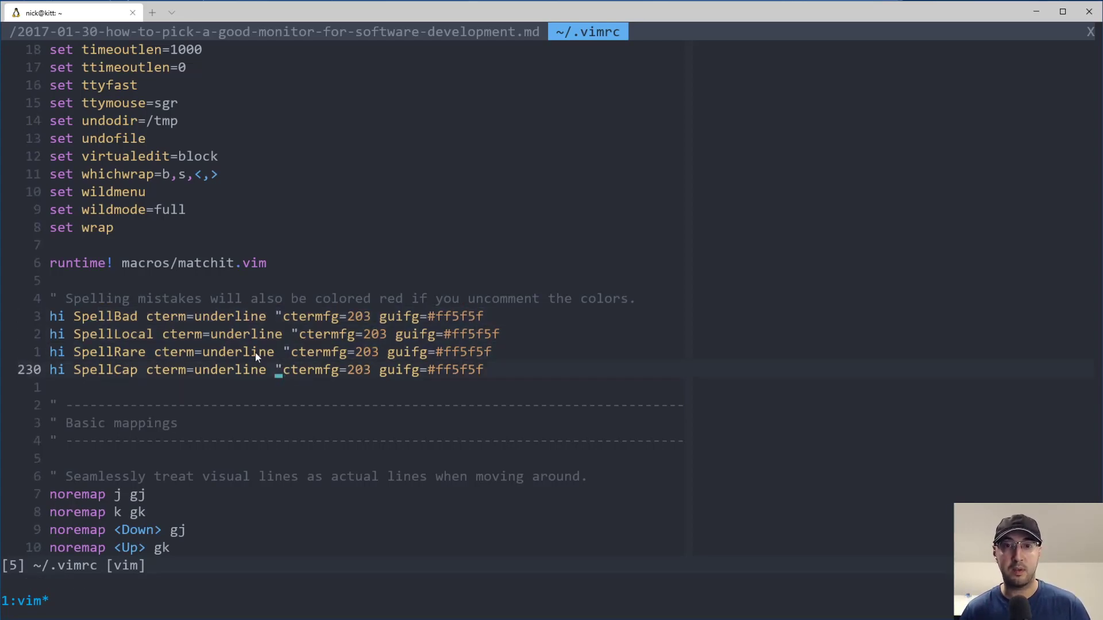
Delete the comment quotes before the red colour settings on the four spelling highlight lines
drag(188, 316, 206, 369)
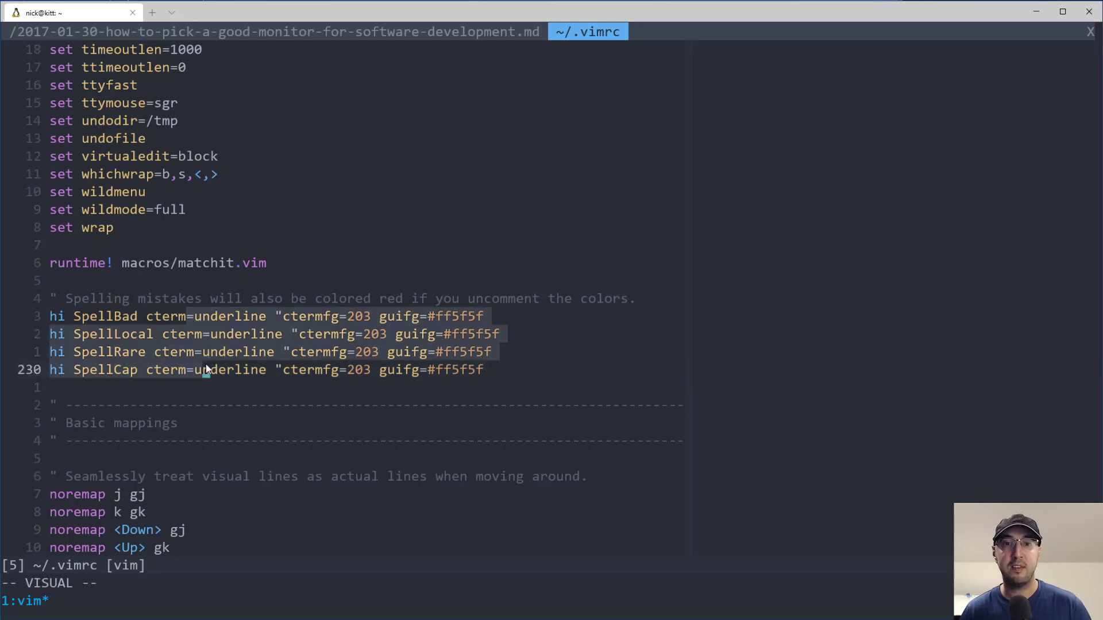
click(278, 316)
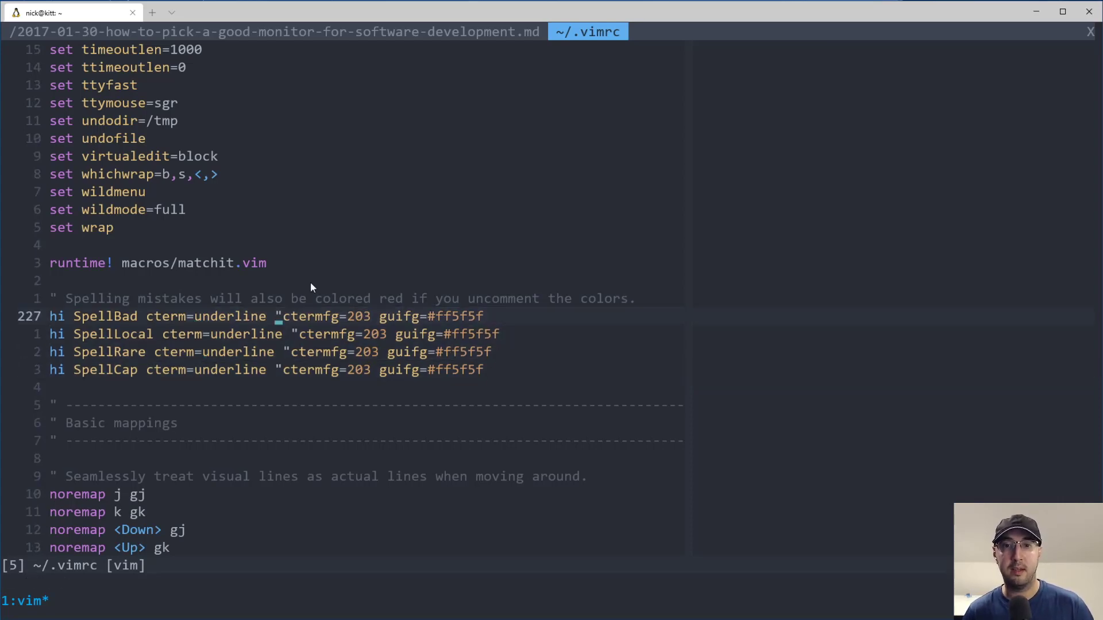
key(x)
key(j)
key(l)
key(l)
key(x)
key(j)
key(h)
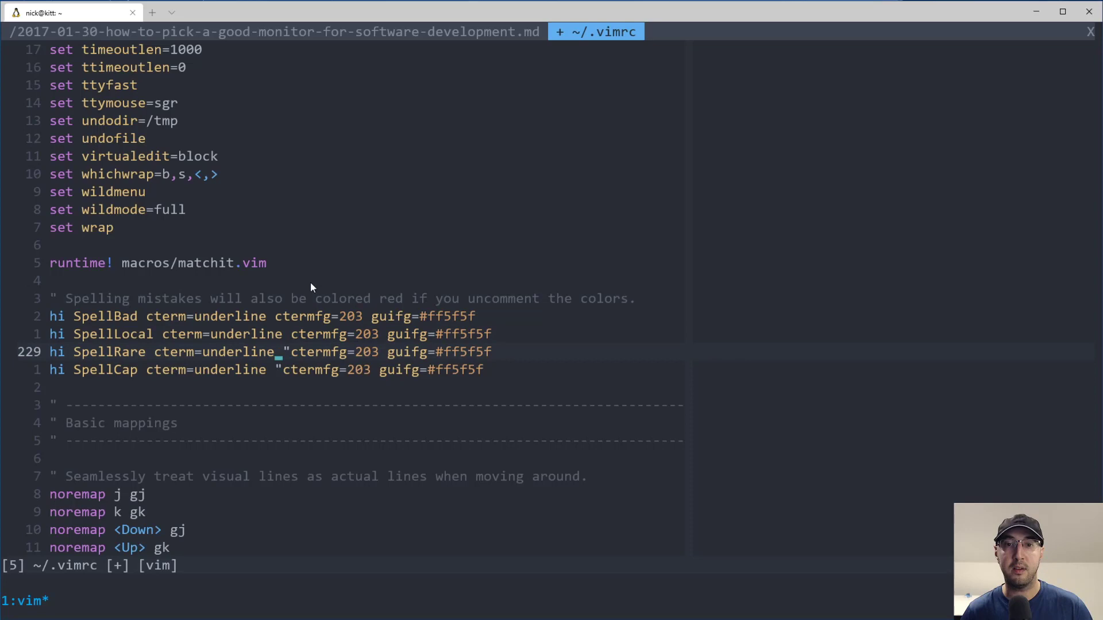
key(l)
text(xjx)
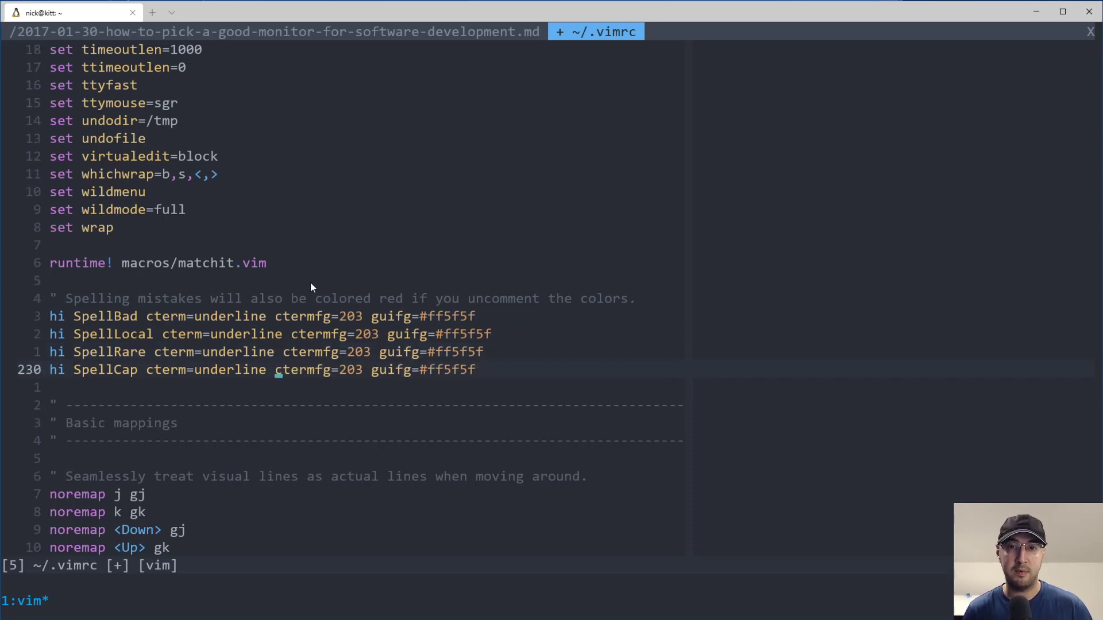
text(:w)
Save the vimrc and return the cursor to the SpellBad line
key(Return)
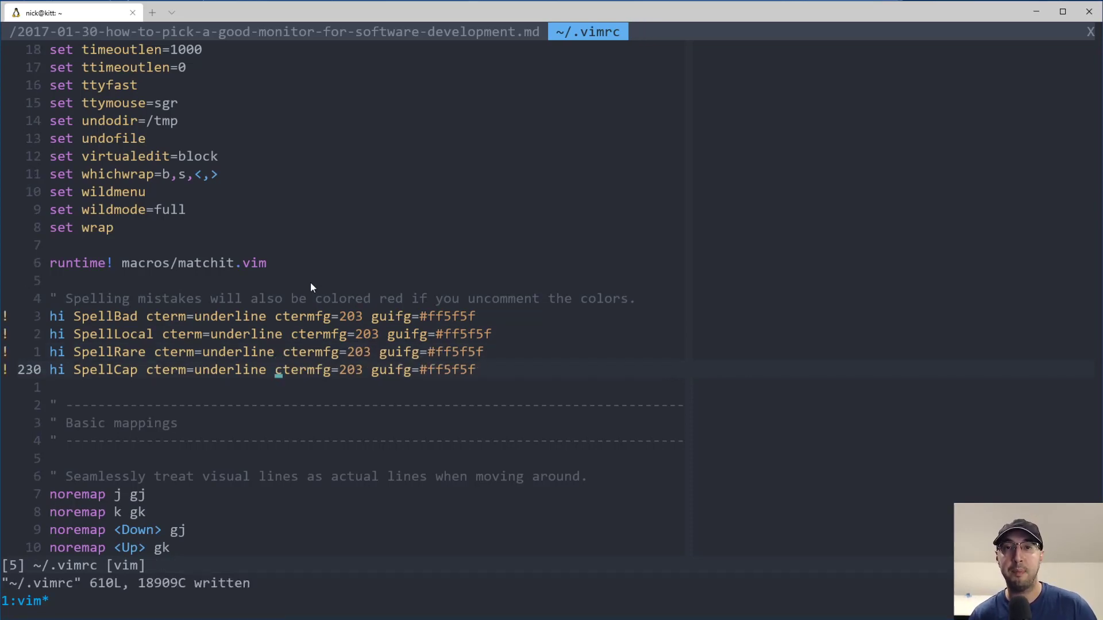
click(387, 335)
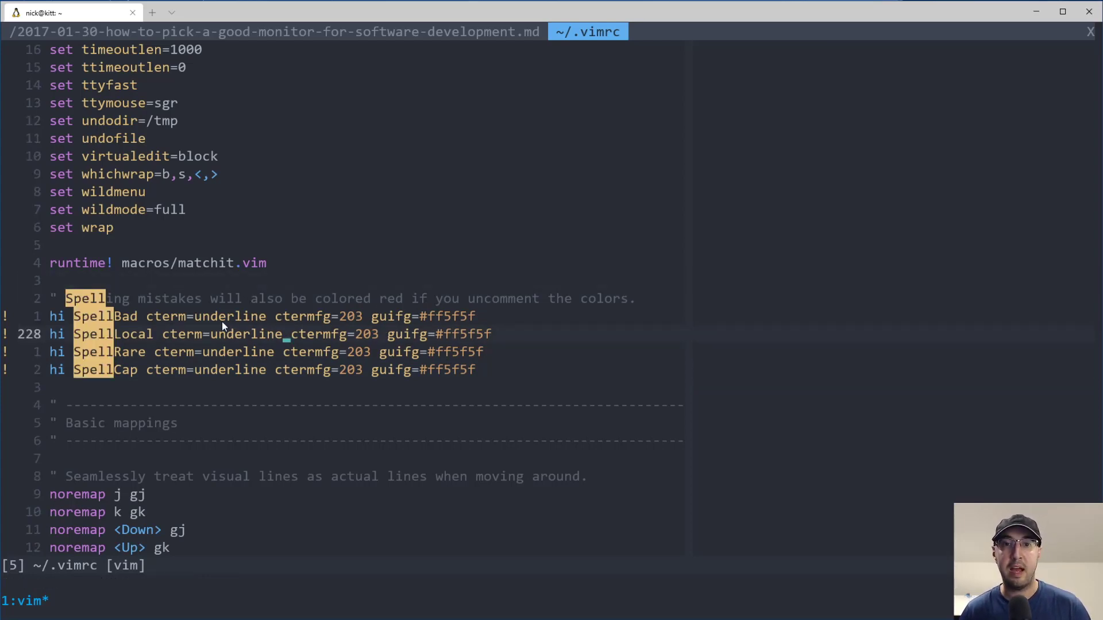
click(280, 317)
Toggle spell checking on in the blog post with F5 and highlight the Twisted Nematic heading
click(338, 31)
click(293, 316)
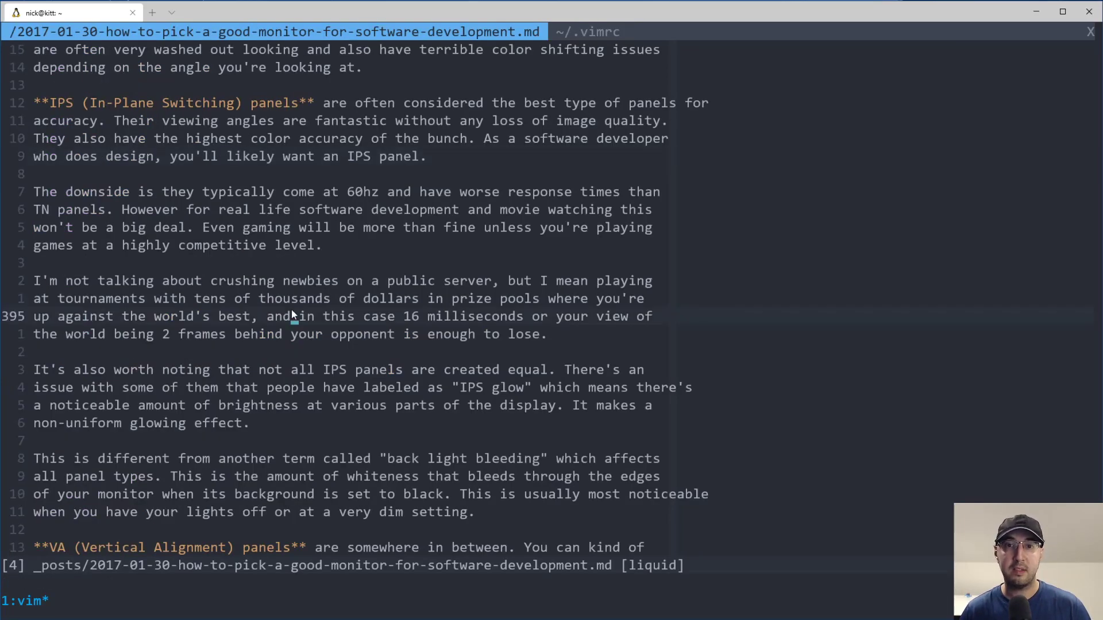
key(F5)
scroll(353, 344, up, 4)
scroll(362, 371, up, 10)
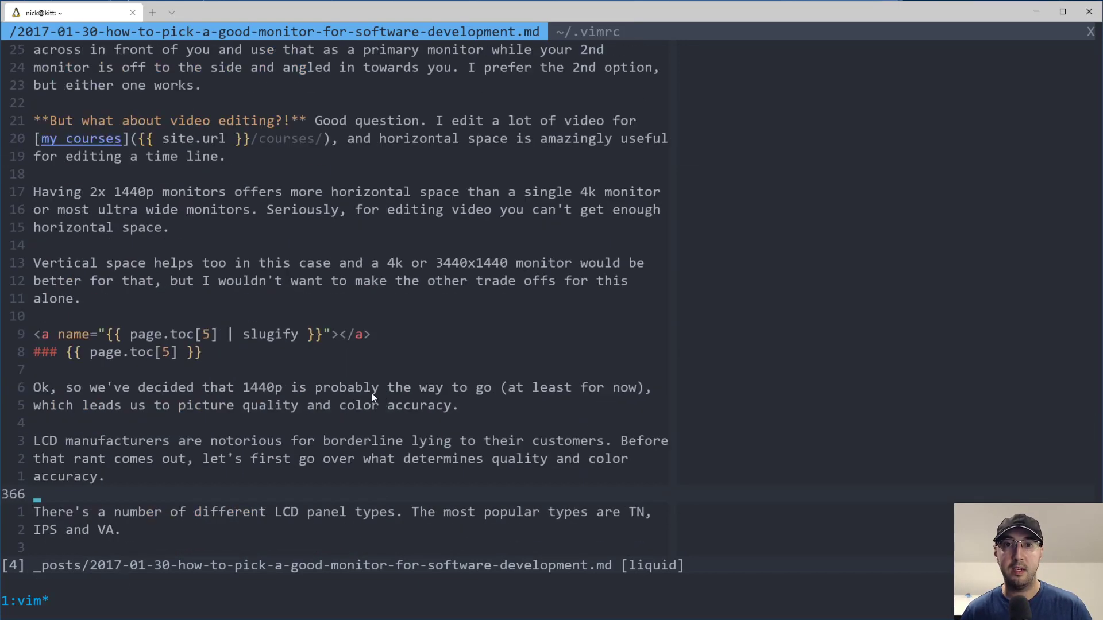
scroll(372, 392, up, 3)
scroll(372, 392, down, 3)
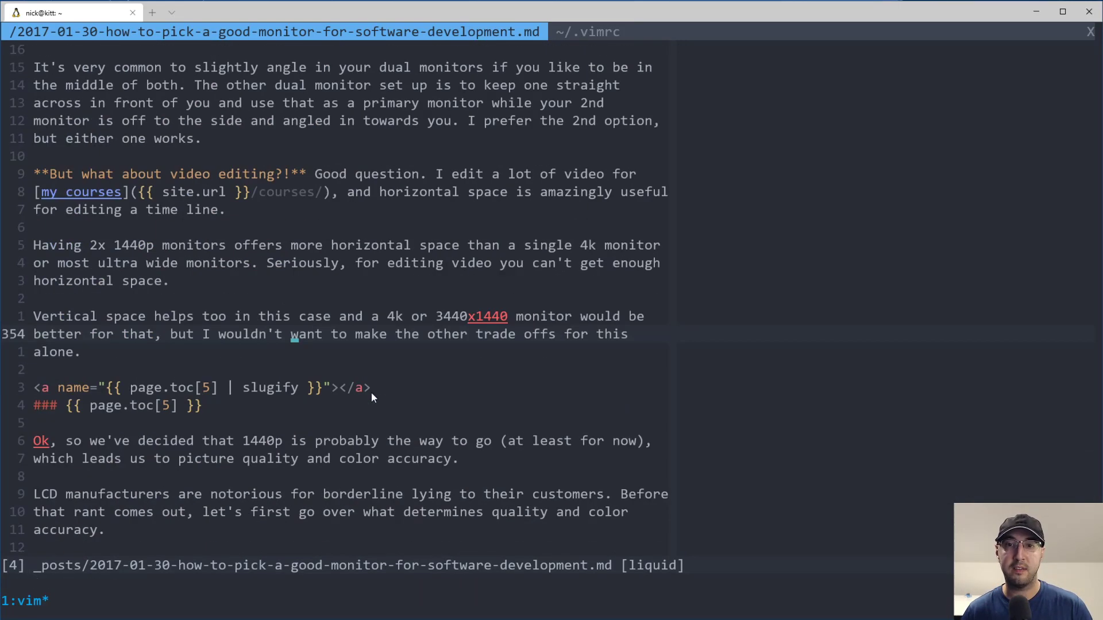
scroll(52, 438, down, 3)
scroll(104, 414, down, 1)
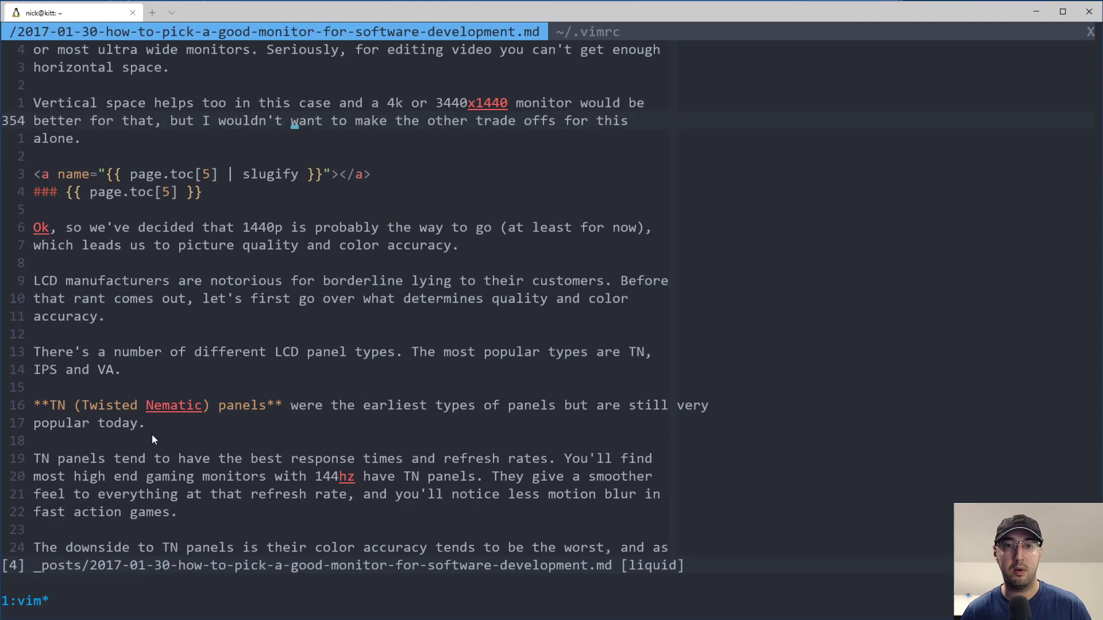
scroll(164, 379, down, 2)
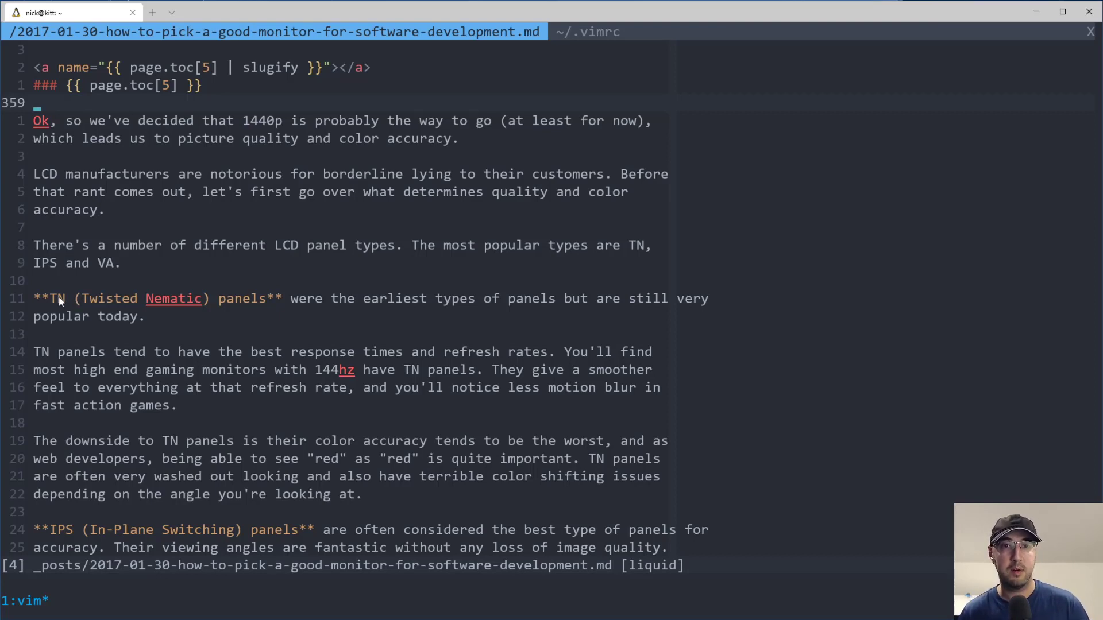
drag(85, 295, 277, 299)
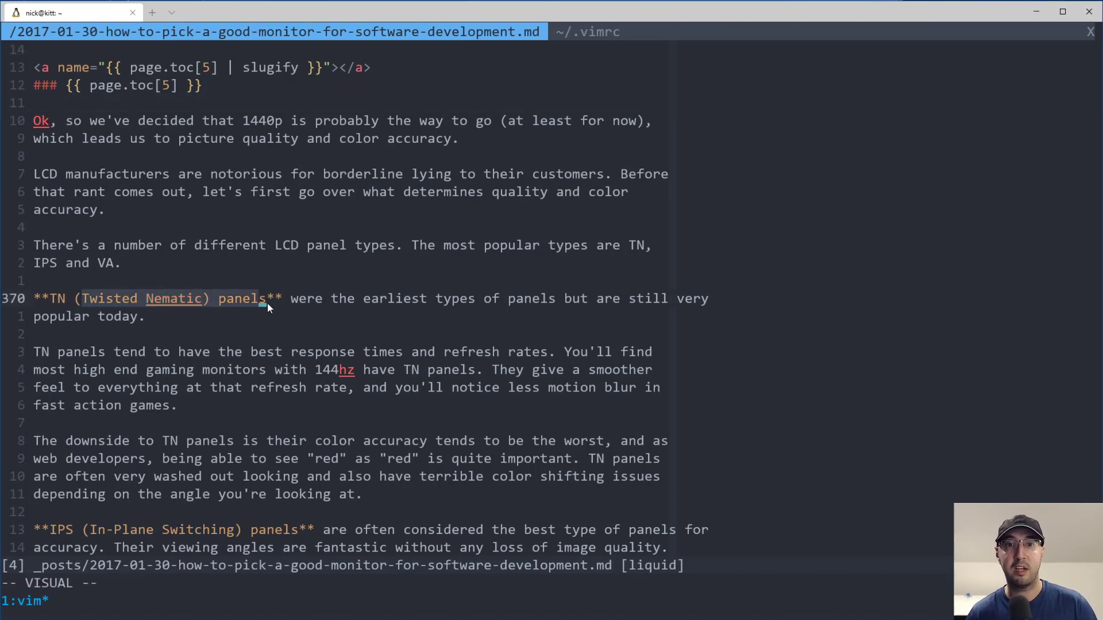
click(166, 328)
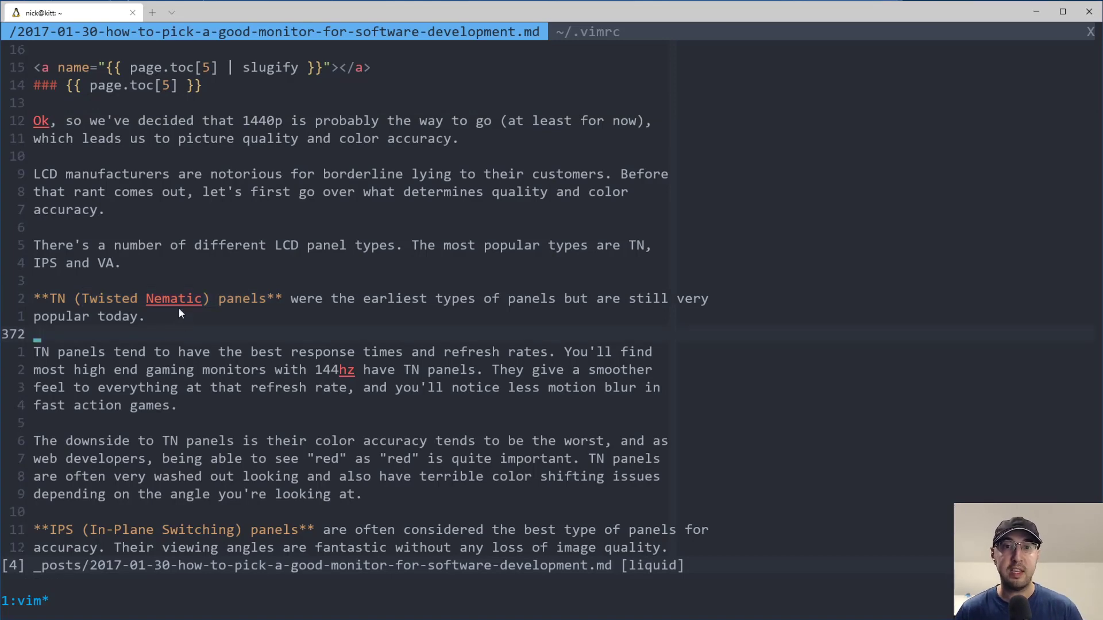
scroll(286, 375, down, 1)
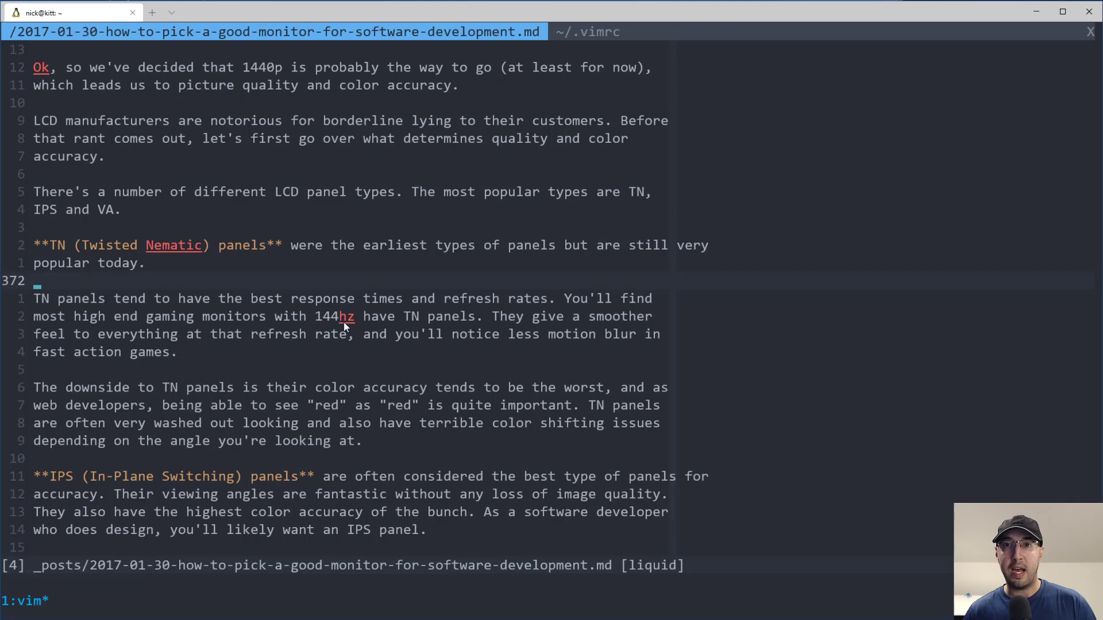
Return to the vimrc tab and browse its mappings and functions up to the plugin list
click(588, 31)
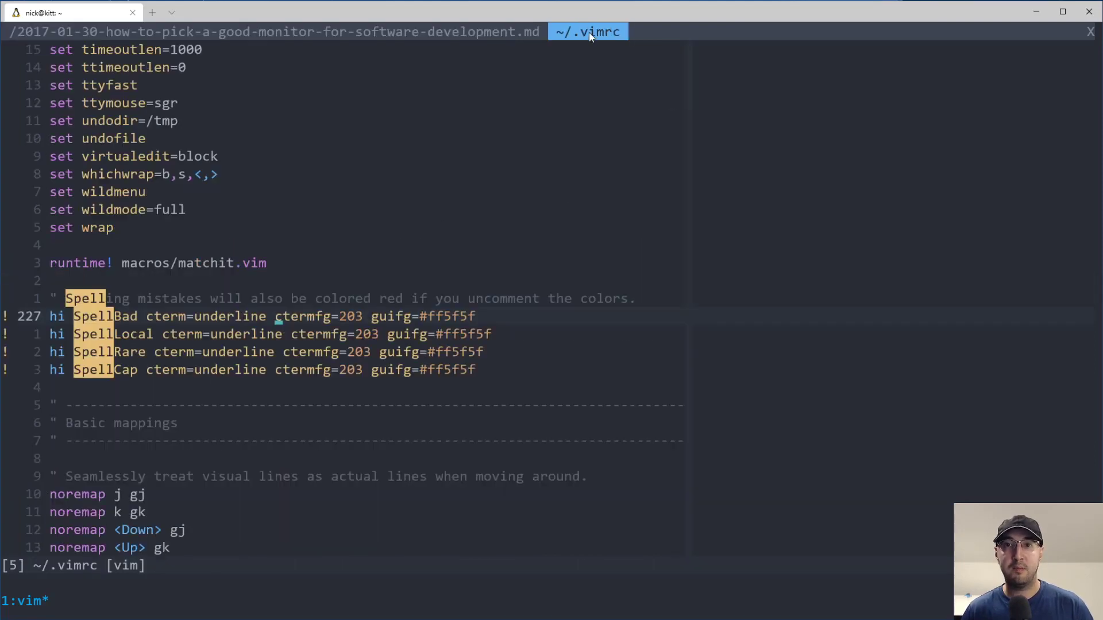
scroll(401, 431, down, 5)
scroll(397, 432, down, 15)
scroll(377, 358, down, 5)
click(375, 316)
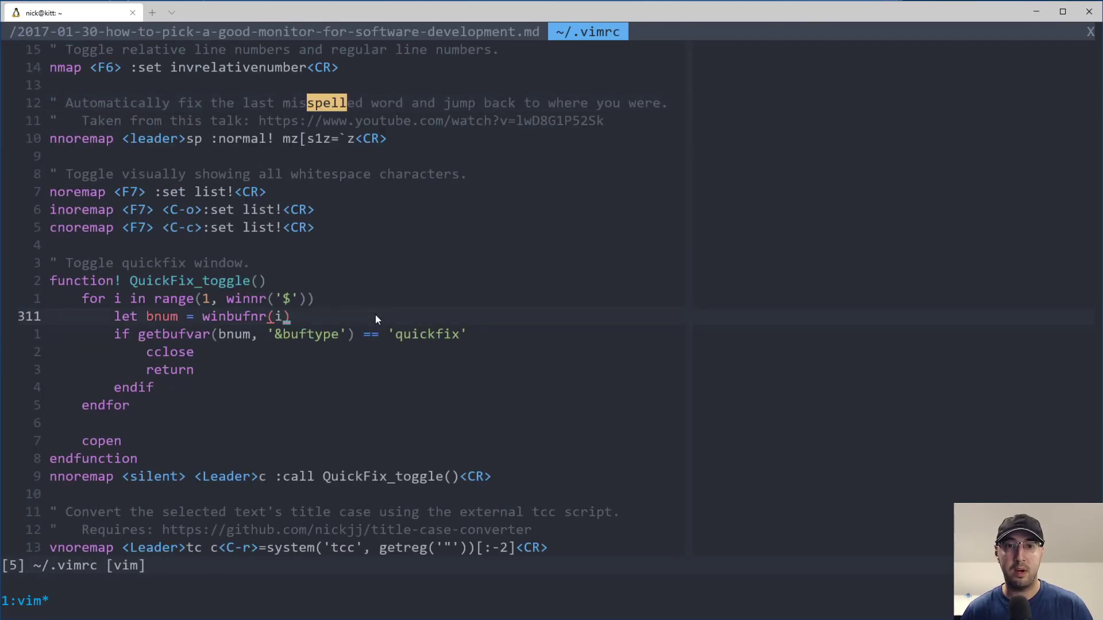
scroll(375, 315, down, 2)
scroll(375, 319, down, 7)
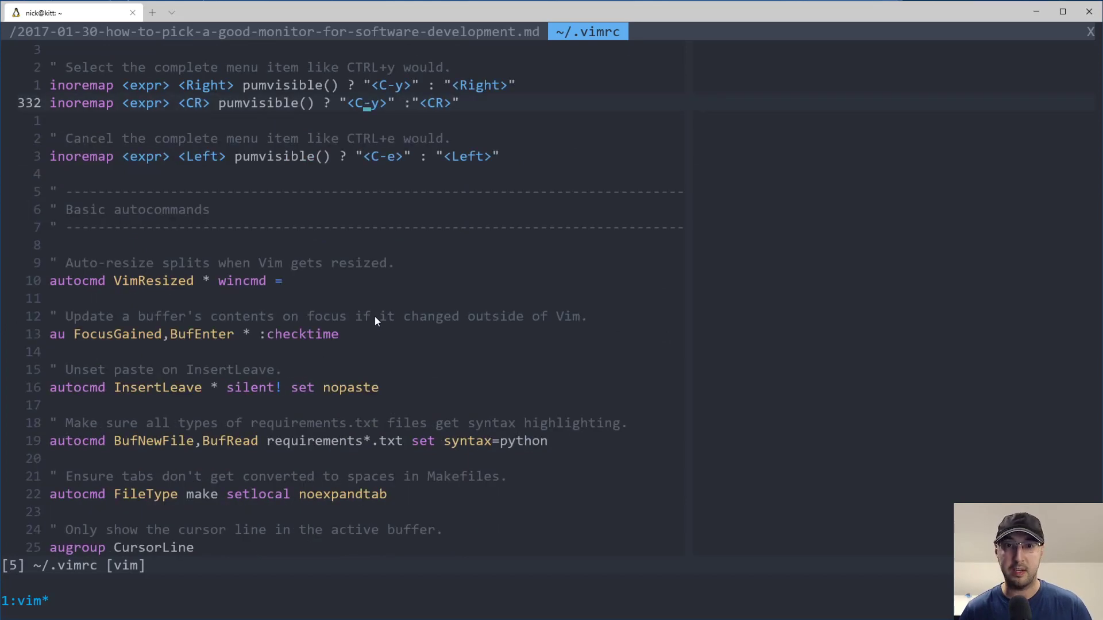
scroll(374, 319, down, 8)
scroll(375, 320, down, 8)
scroll(375, 319, down, 2)
scroll(375, 322, up, 5)
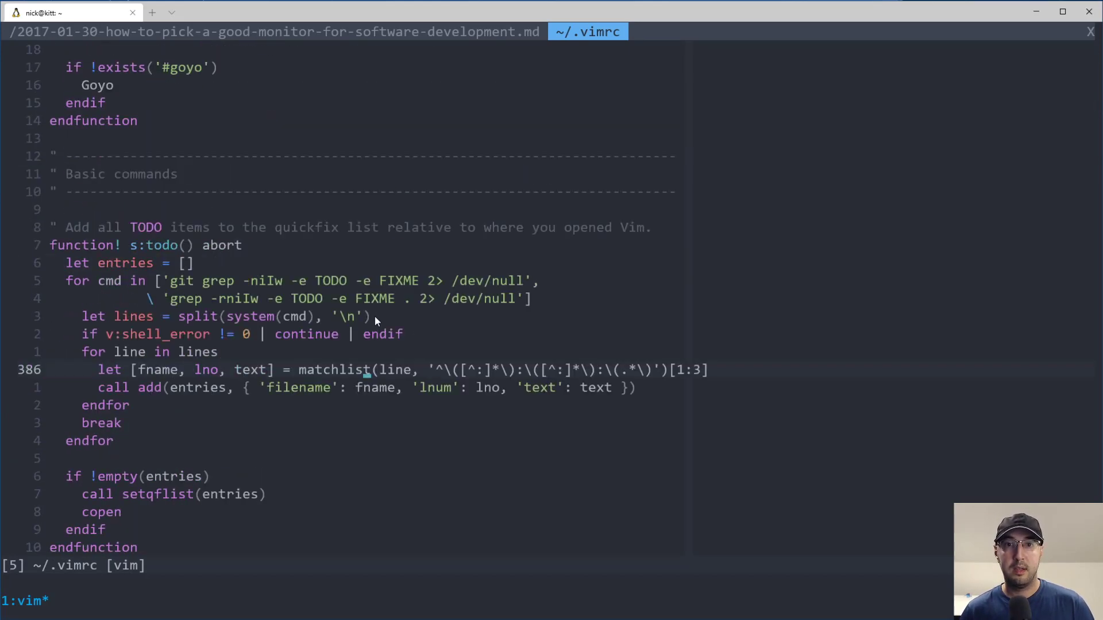
click(328, 259)
scroll(392, 374, up, 6)
scroll(393, 371, up, 5)
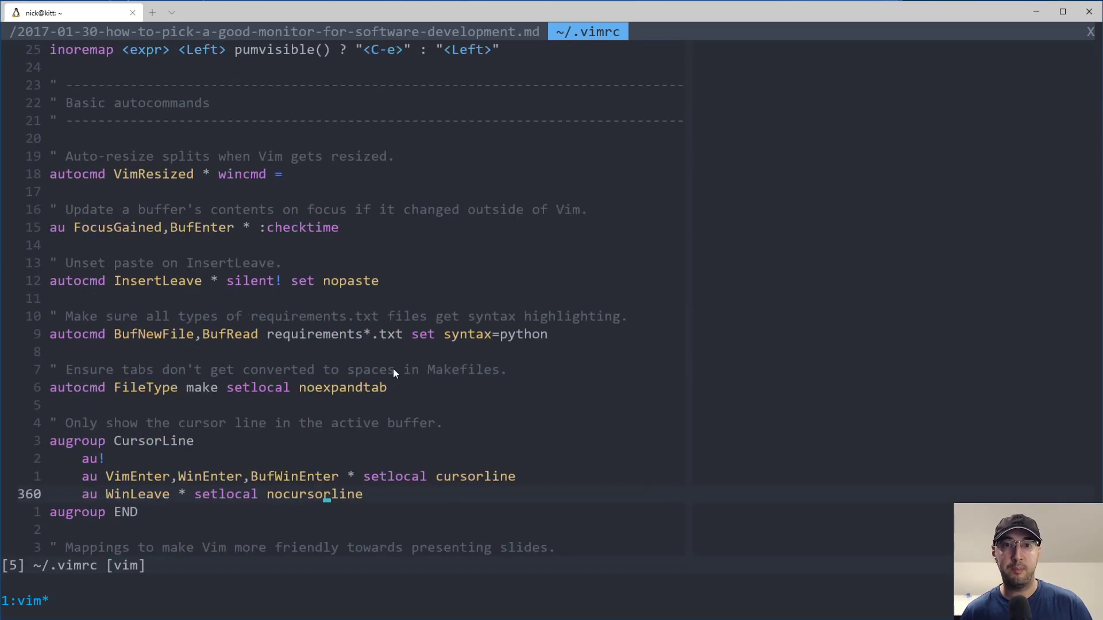
scroll(393, 371, up, 11)
scroll(393, 372, up, 5)
scroll(393, 375, up, 11)
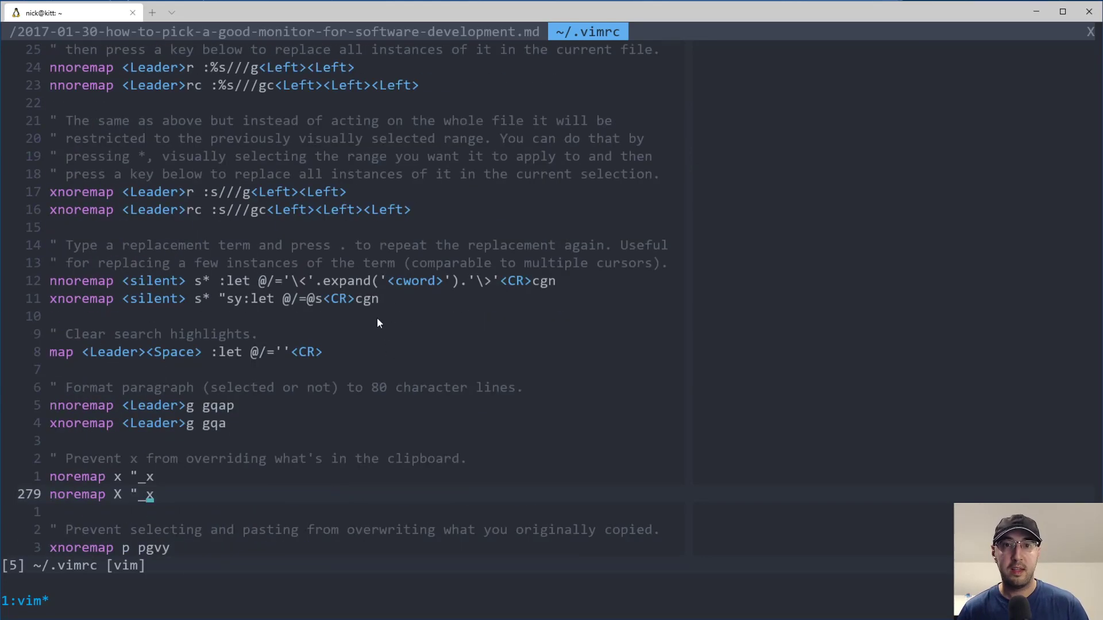
scroll(444, 357, up, 5)
scroll(444, 359, up, 4)
scroll(444, 360, up, 5)
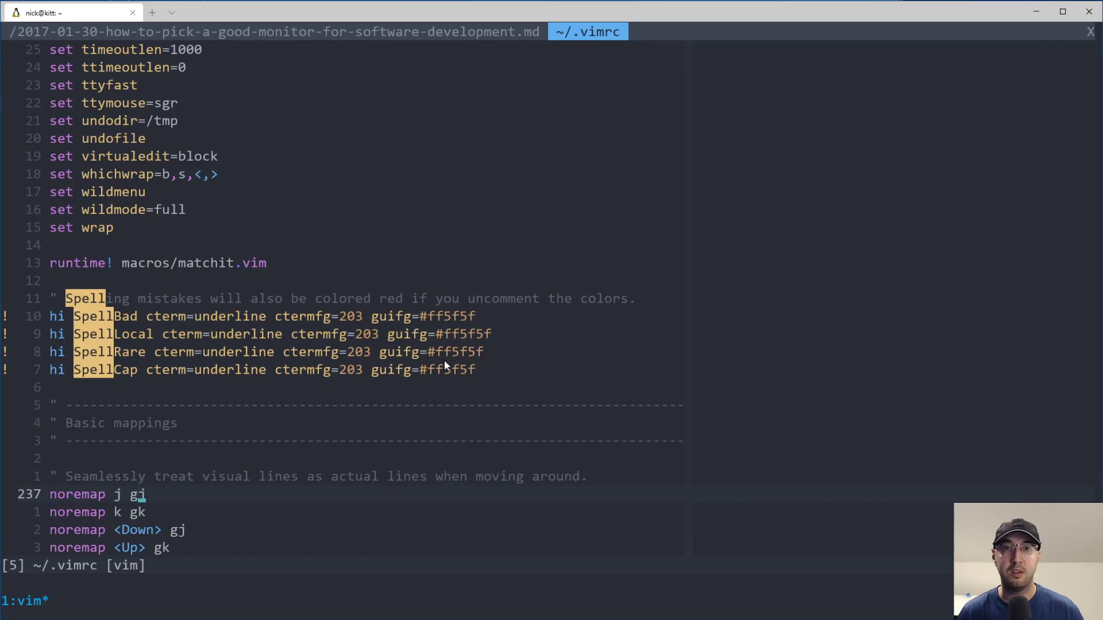
scroll(330, 336, up, 8)
scroll(333, 341, up, 8)
scroll(333, 340, up, 9)
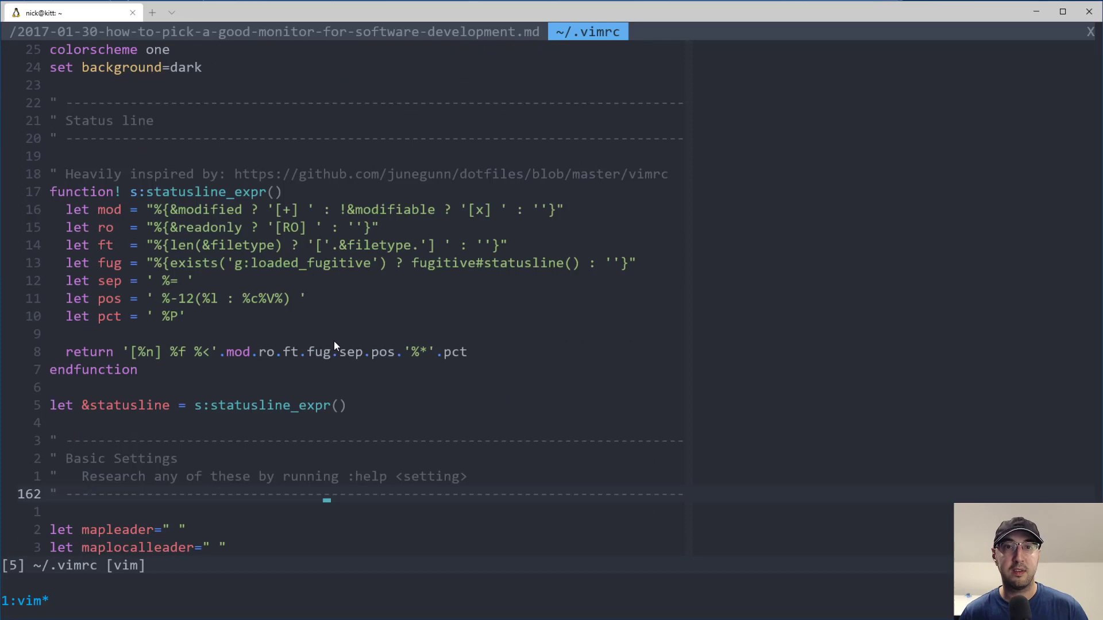
scroll(369, 362, up, 4)
scroll(371, 361, up, 6)
scroll(379, 328, up, 7)
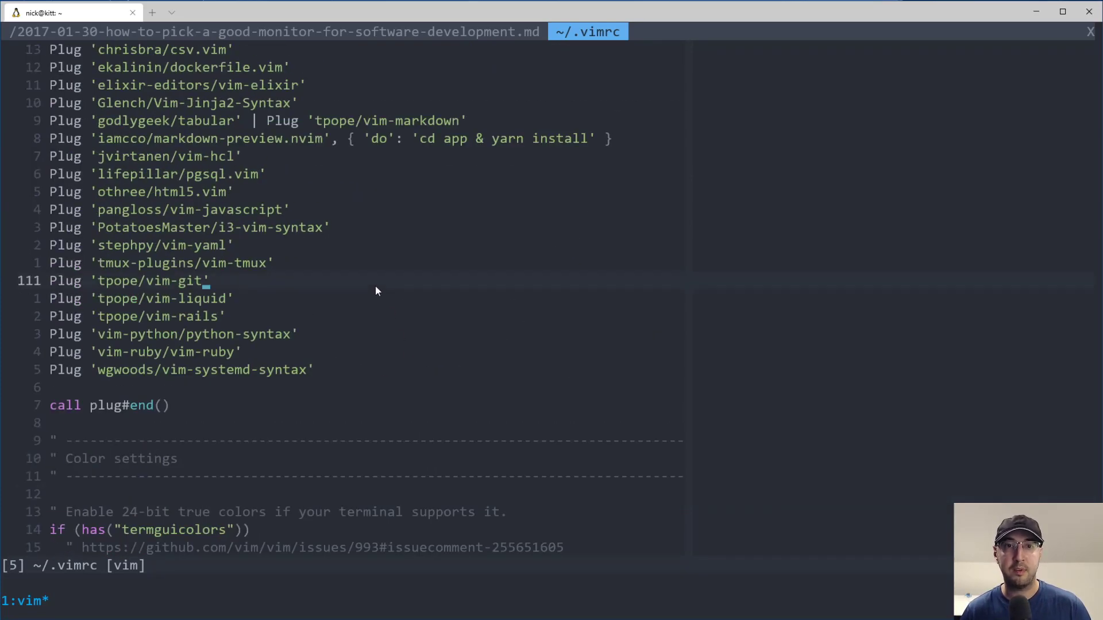
Open a new tmux window, start Vim in the project and open snakeeyes/app.py
key(ctrl+b)
text(ccd ~/sr)
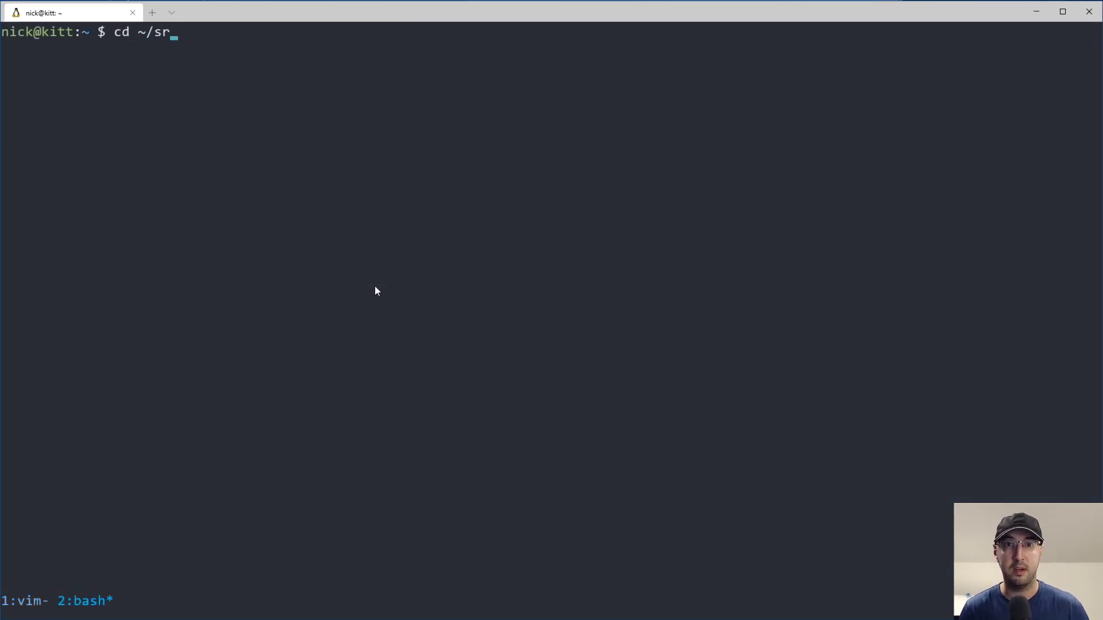
text(c/courses/bsawf/)
key(Return)
text(vim .)
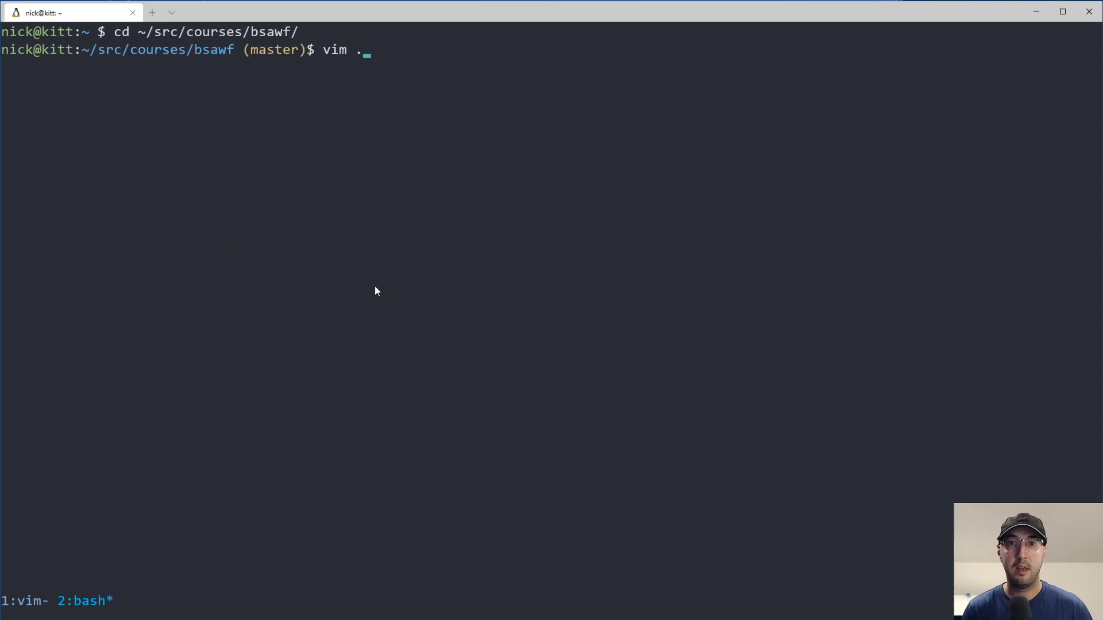
key(Return)
key(ctrl+p)
text(app)
key(Return)
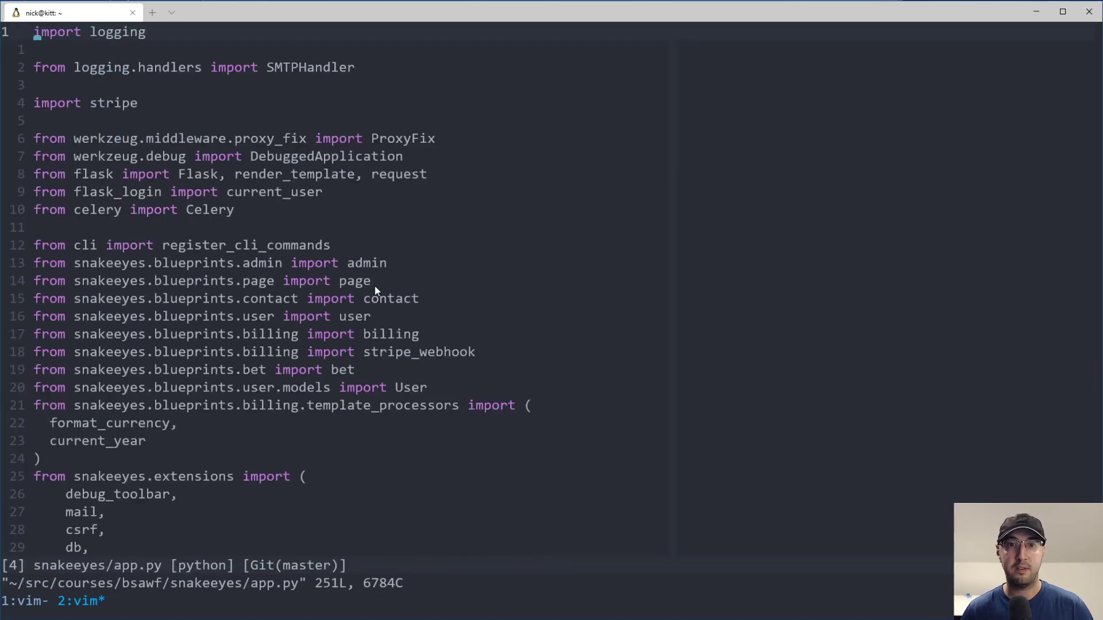
scroll(376, 302, down, 6)
scroll(379, 320, down, 6)
scroll(379, 319, down, 2)
Turn on spell checking in app.py and inspect flagged docstring words like param
key(F5)
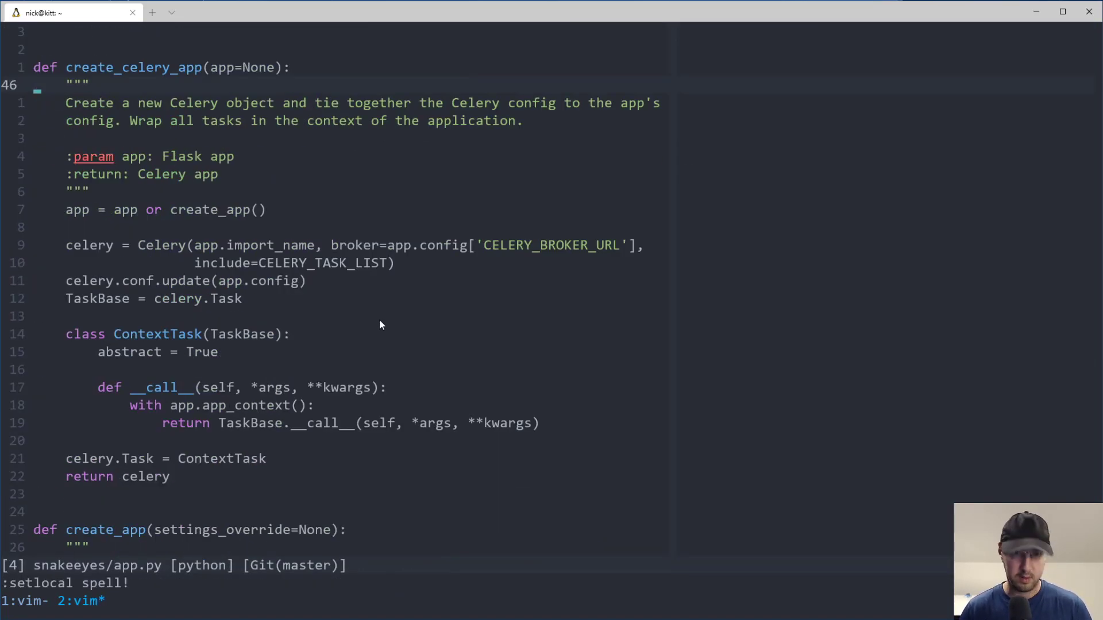
double_click(96, 158)
click(121, 180)
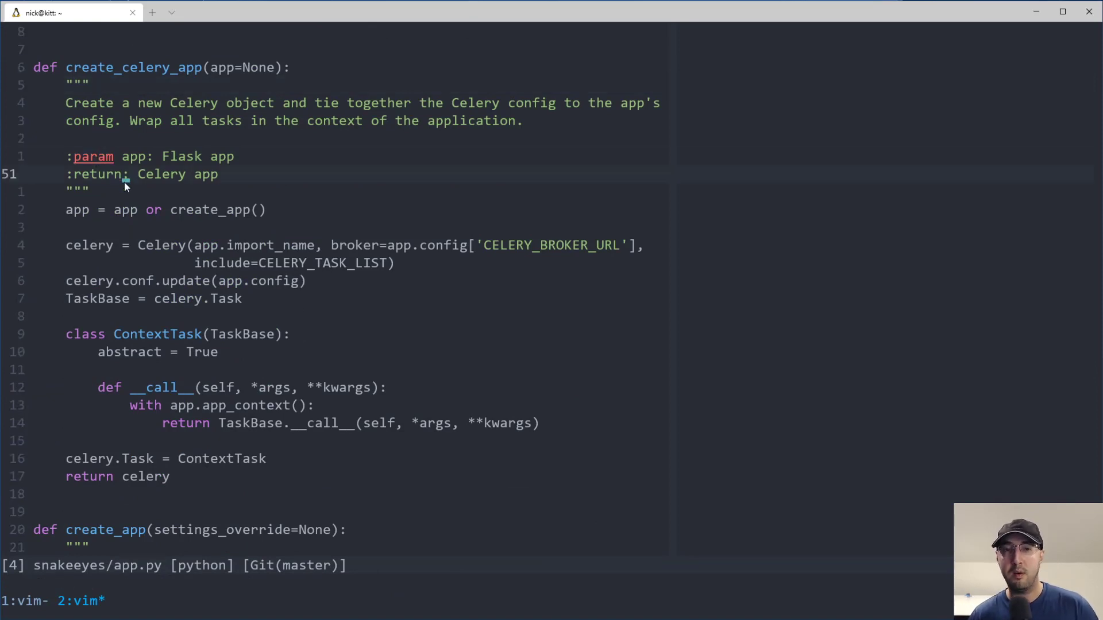
click(93, 159)
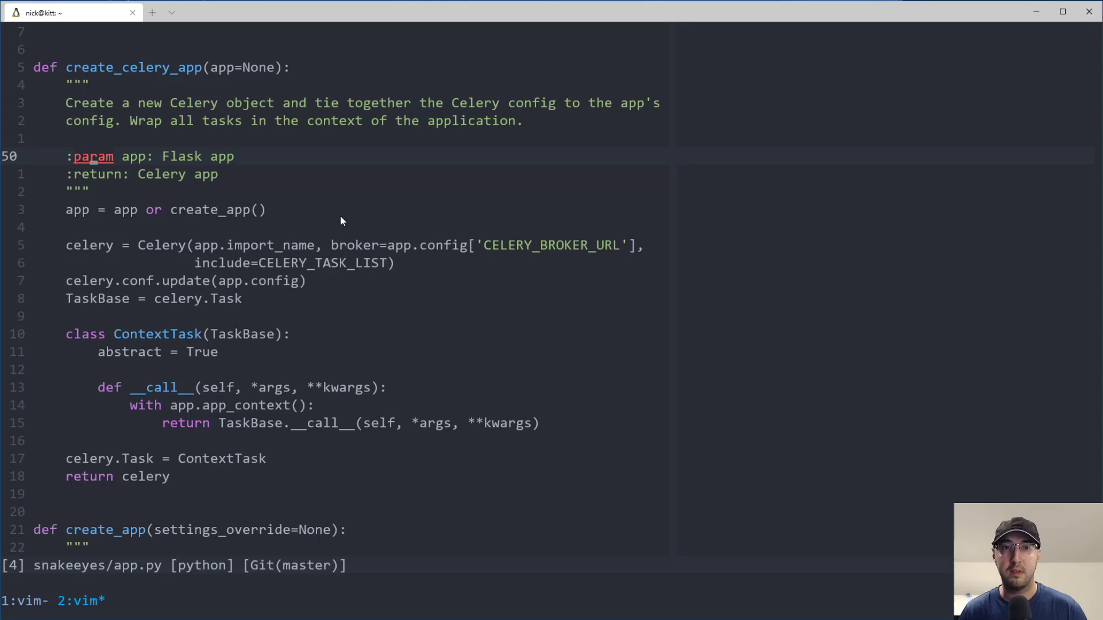
scroll(357, 309, down, 5)
scroll(357, 307, down, 3)
scroll(356, 307, down, 13)
scroll(355, 307, down, 5)
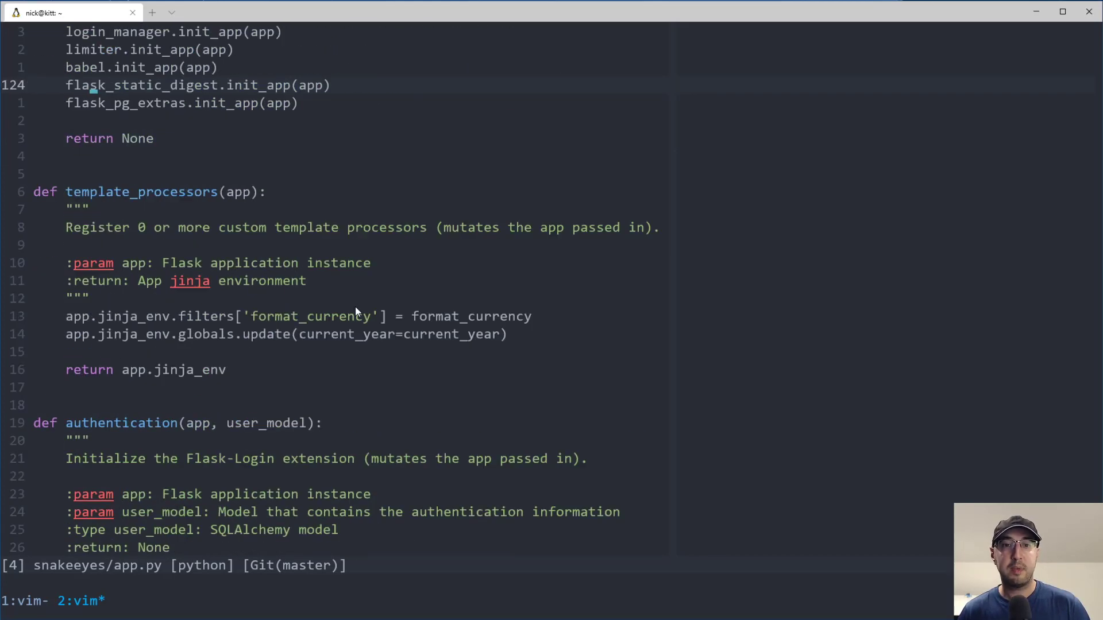
scroll(355, 308, down, 1)
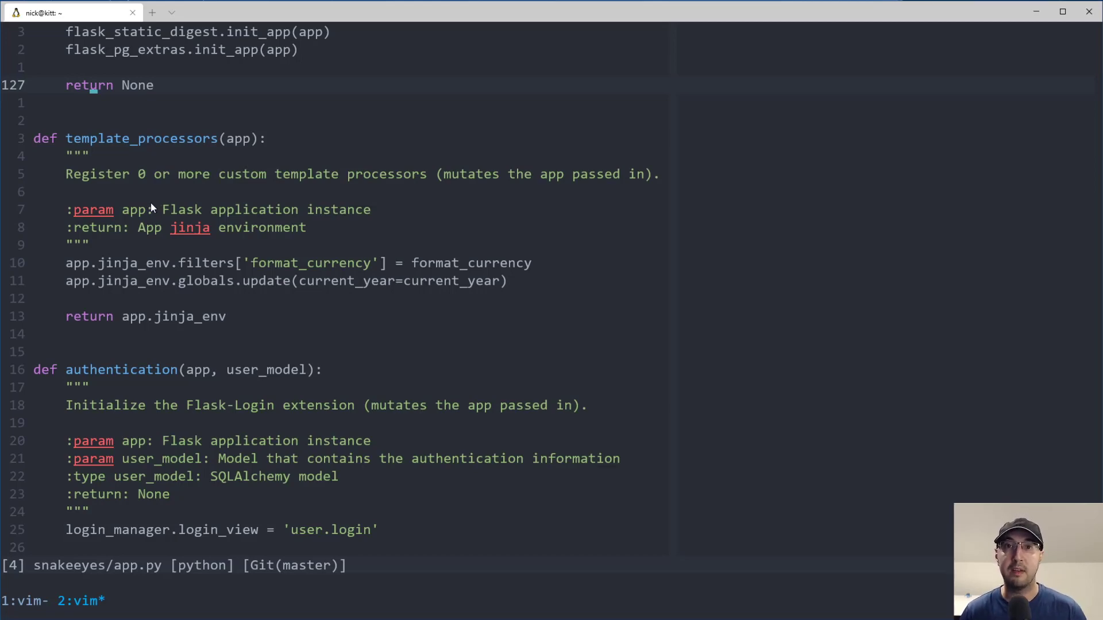
scroll(219, 318, down, 2)
scroll(220, 320, down, 7)
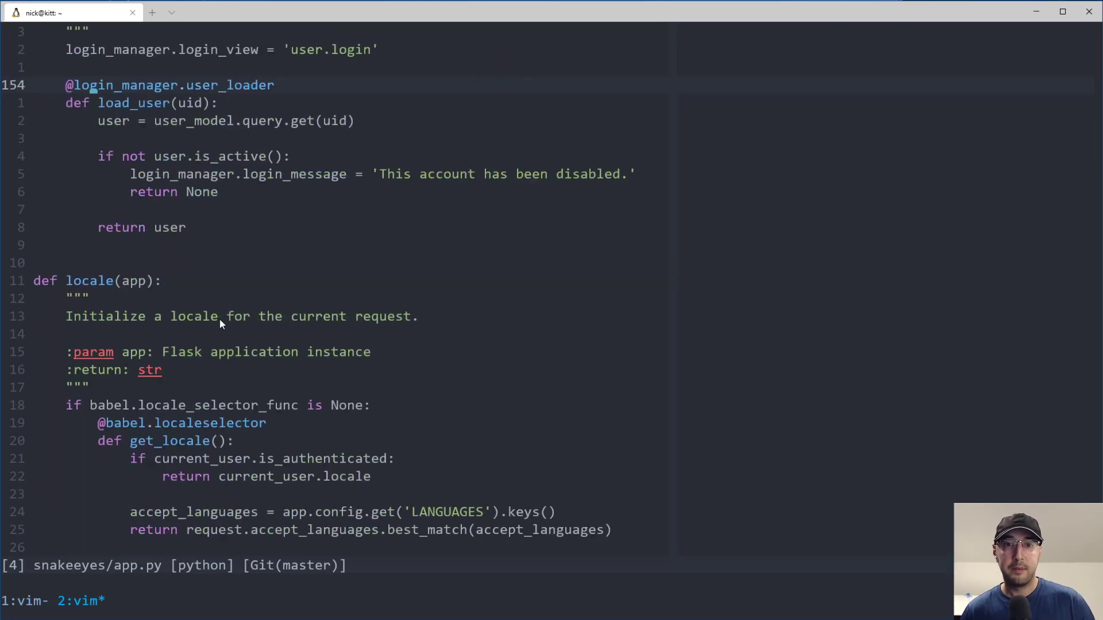
scroll(220, 319, down, 3)
scroll(224, 325, down, 3)
scroll(230, 334, down, 3)
scroll(207, 341, down, 2)
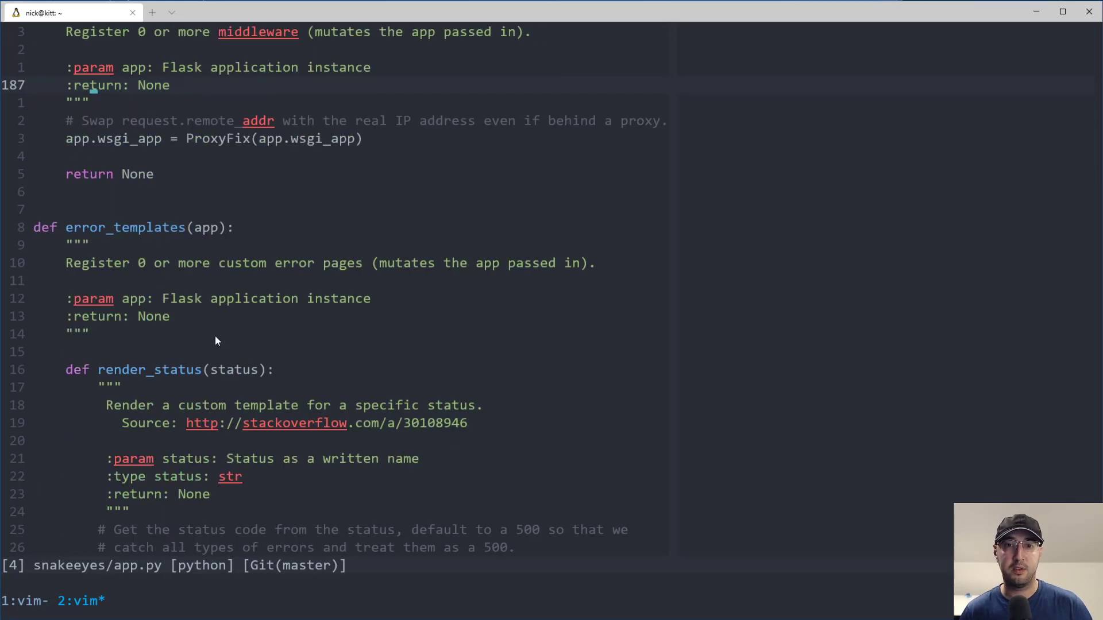
scroll(215, 335, down, 1)
scroll(238, 259, down, 4)
mouse_move(238, 212)
mouse_down()
mouse_move(207, 228)
mouse_move(168, 204)
mouse_up()
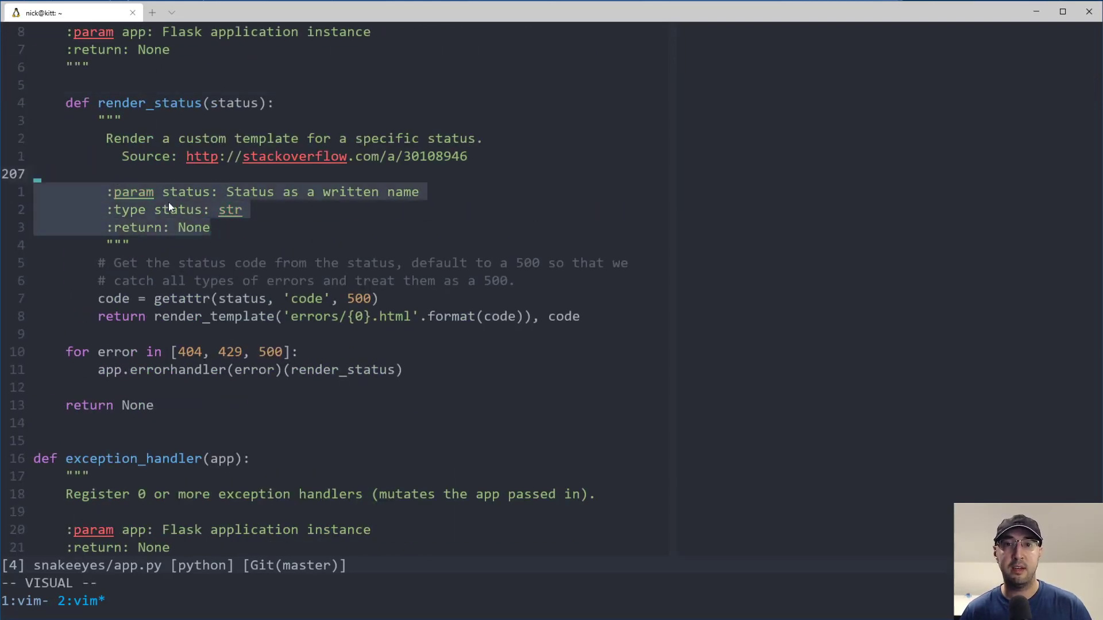
click(249, 238)
Switch to the vimrc window and search /spell to reach the SpellBad colour lines
key(ctrl+b)
key(1)
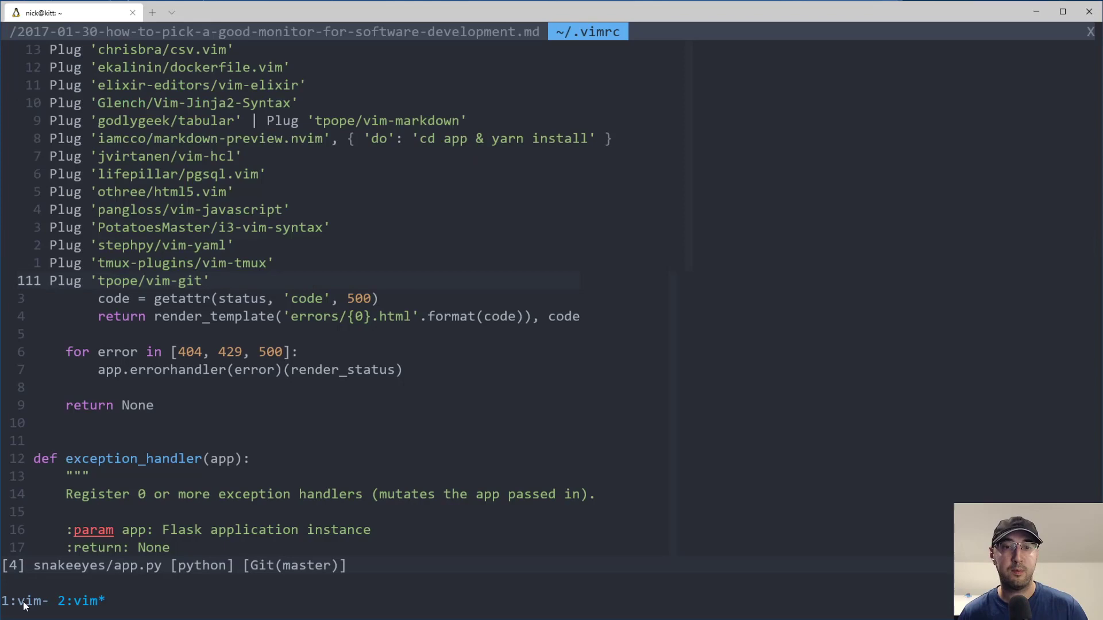
click(384, 302)
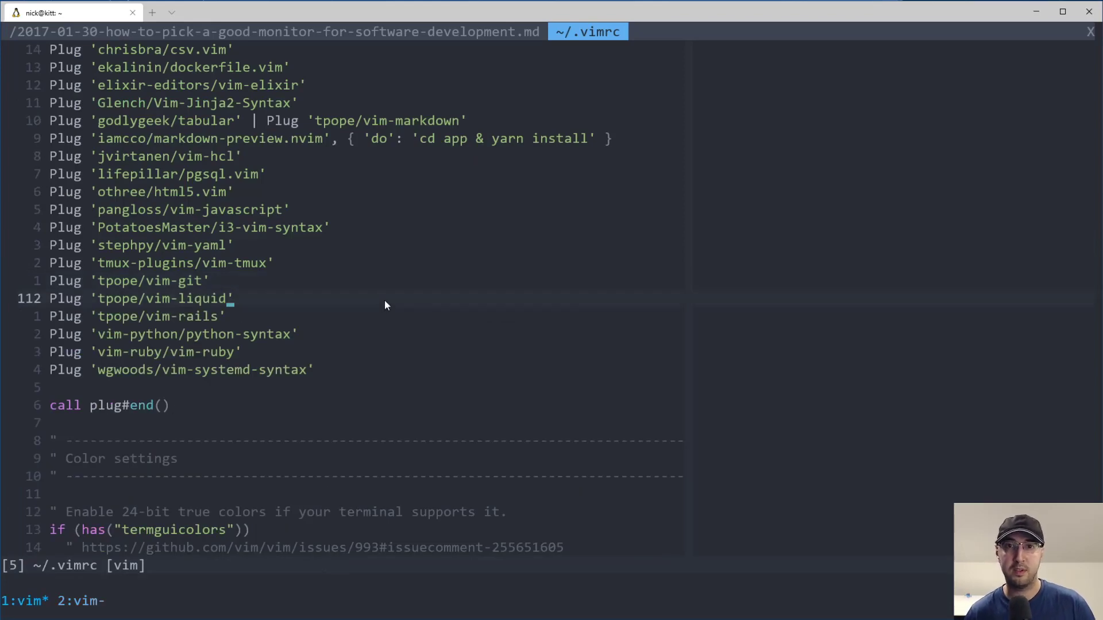
text(/spell)
key(Return)
key(n)
key(n)
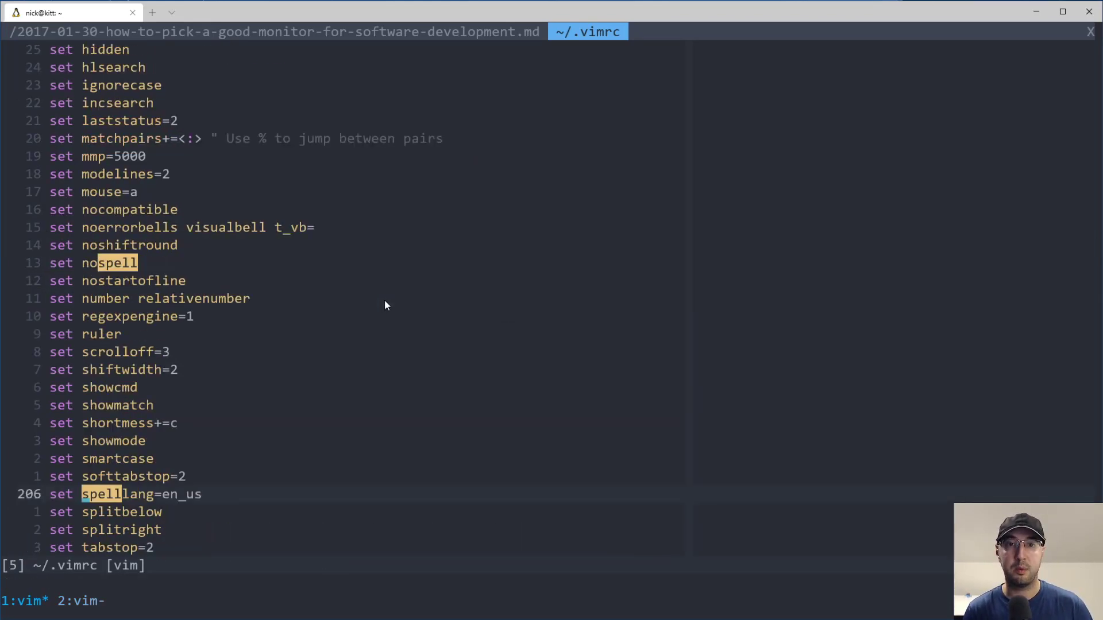
key(n)
key(n)
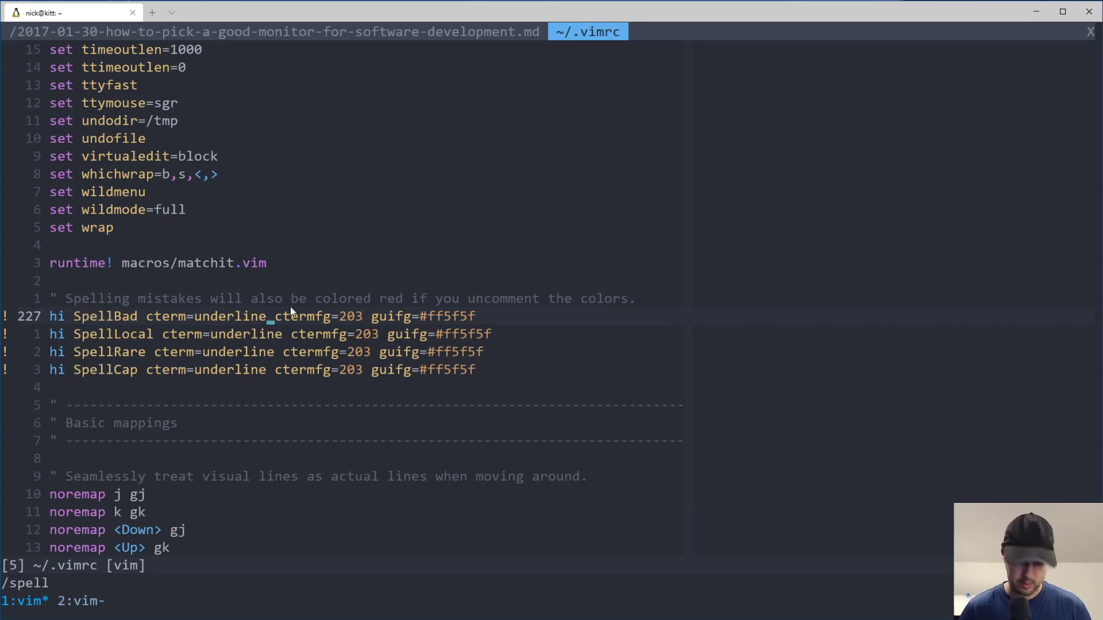
Undo the red colour uncomment, then save and source the vimrc
key(u)
key(u)
key(u)
text(u:w)
key(Return)
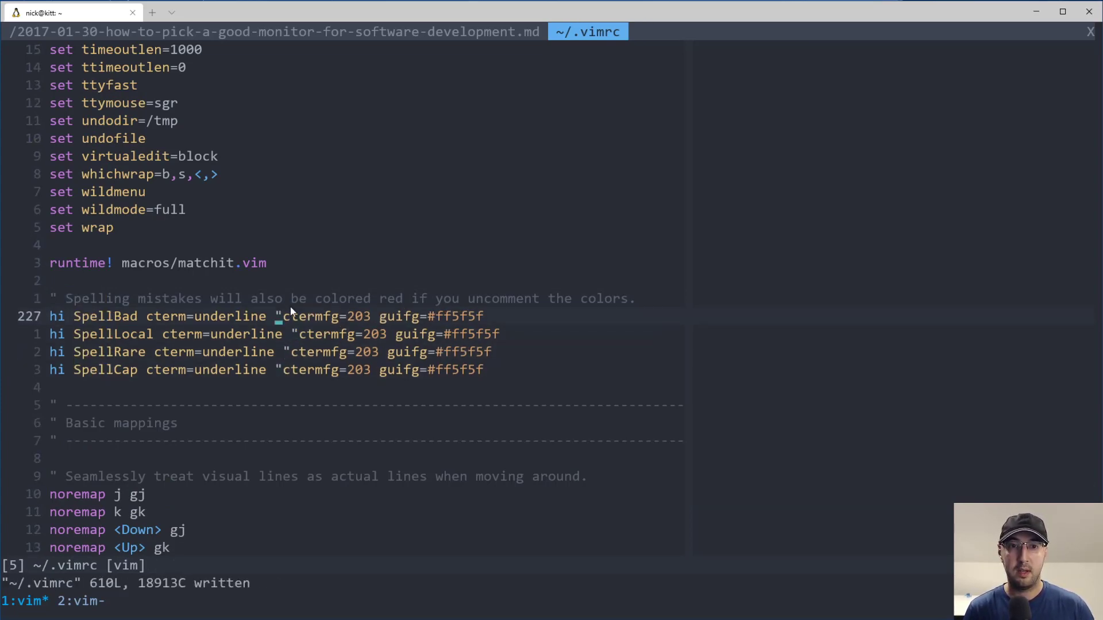
text(:source $MYVIMRC)
key(Return)
In the monitor post, toggle spell checking on and select the flagged word Nematic
click(286, 32)
click(310, 304)
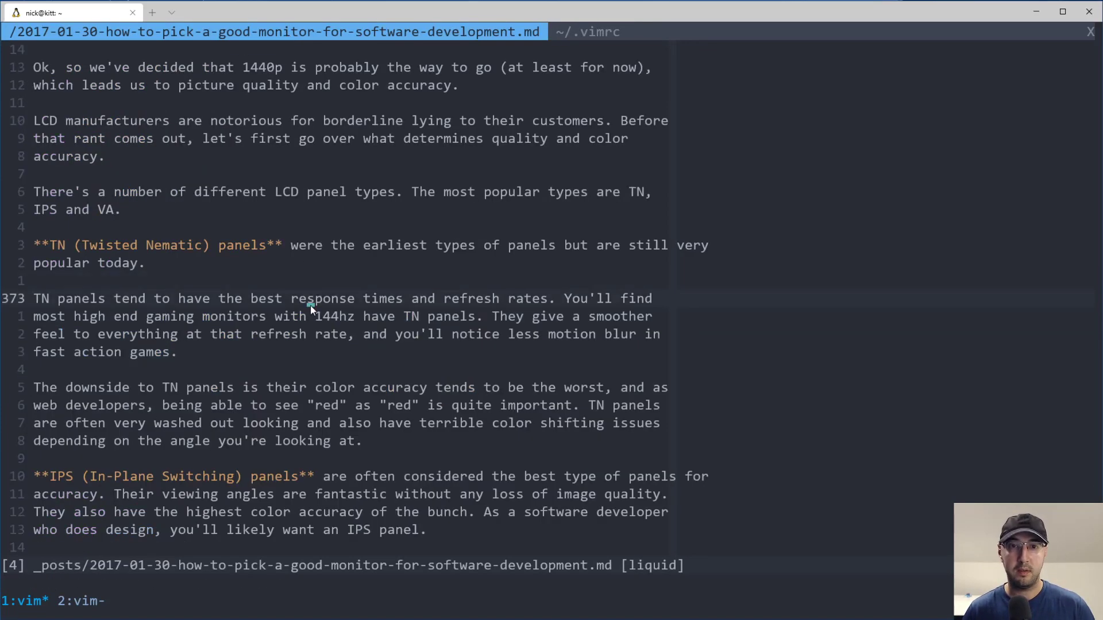
key(F5)
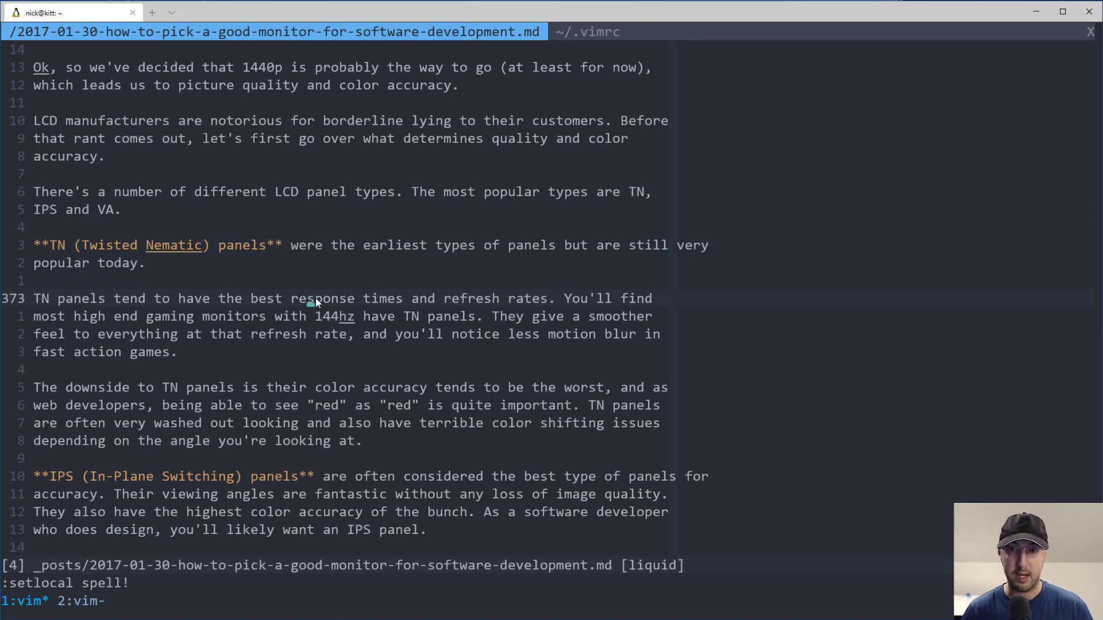
drag(145, 246, 204, 244)
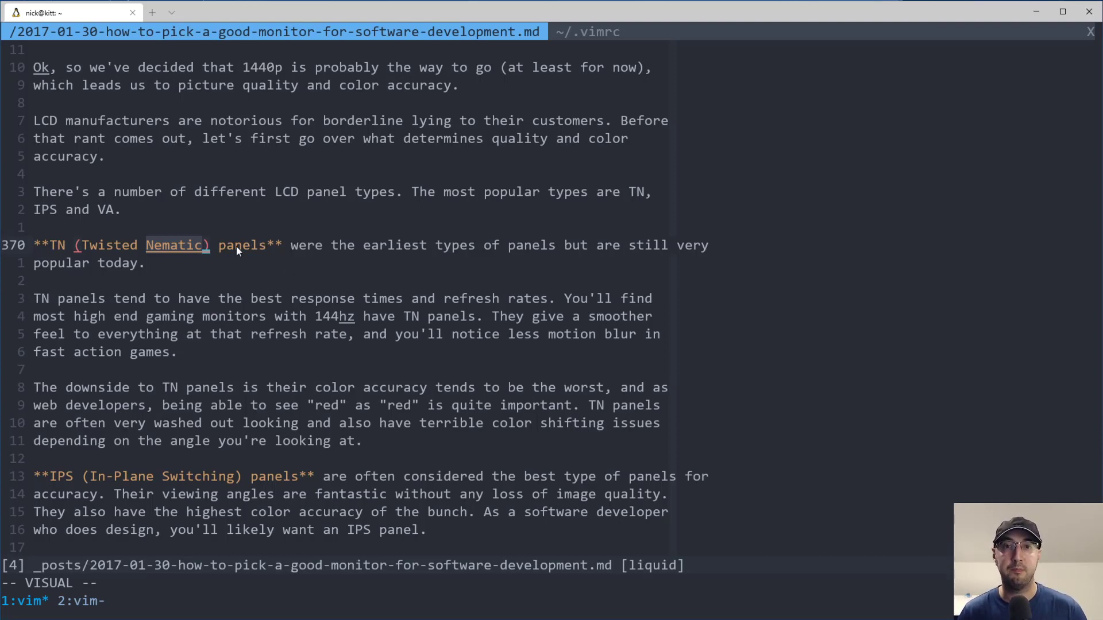
Run :SpellCheck over the whole blog post, flagging 33 words starting at UltraSharp
click(175, 227)
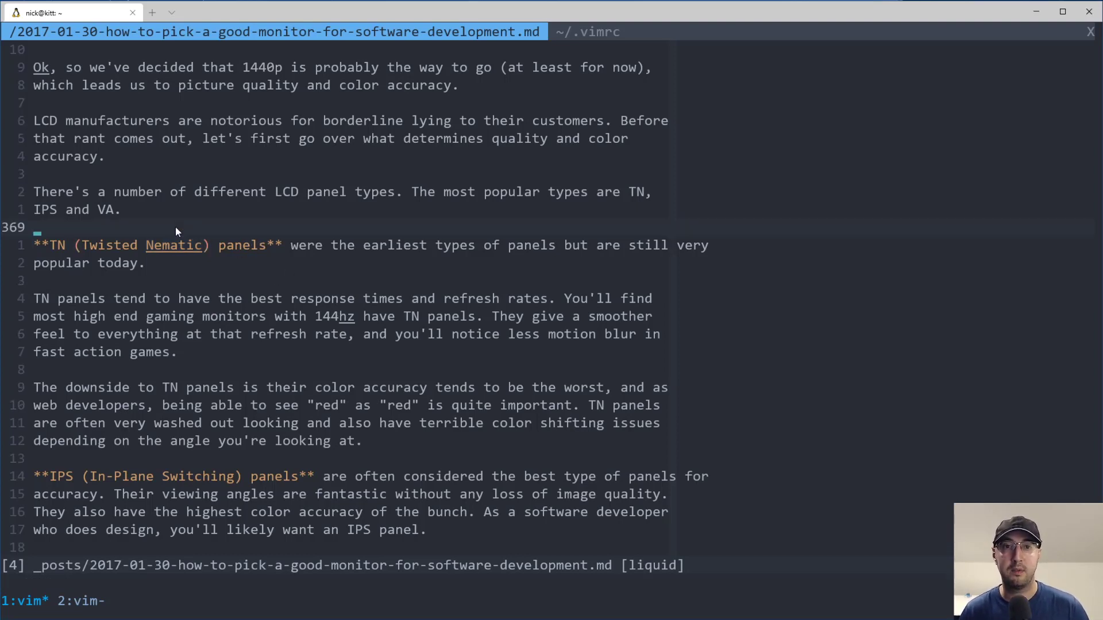
click(474, 153)
text(:Spe)
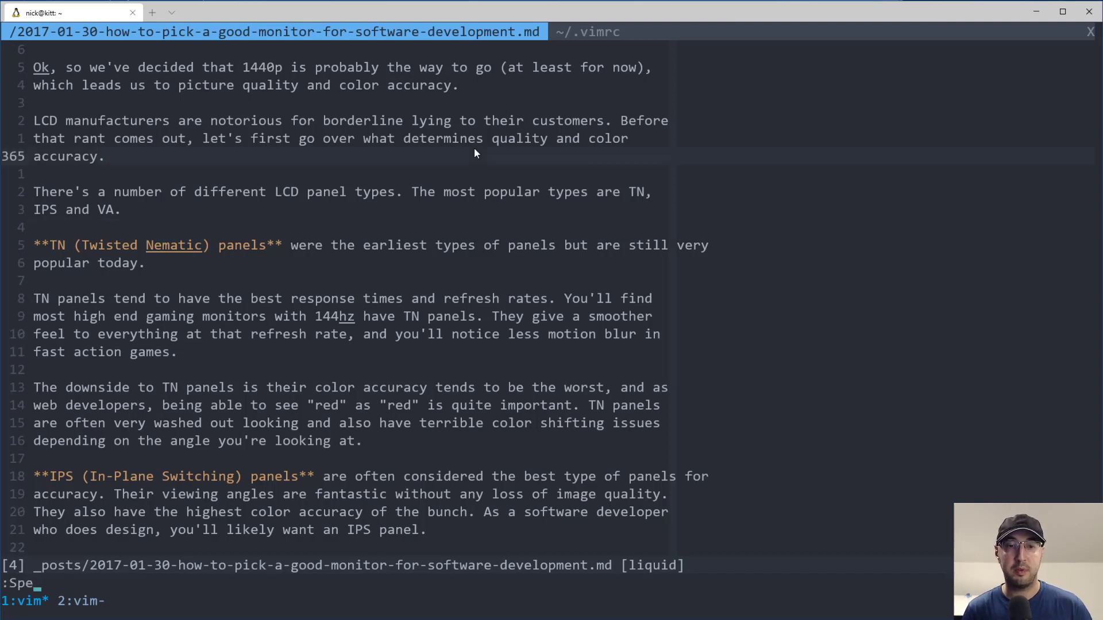
text(llCheck)
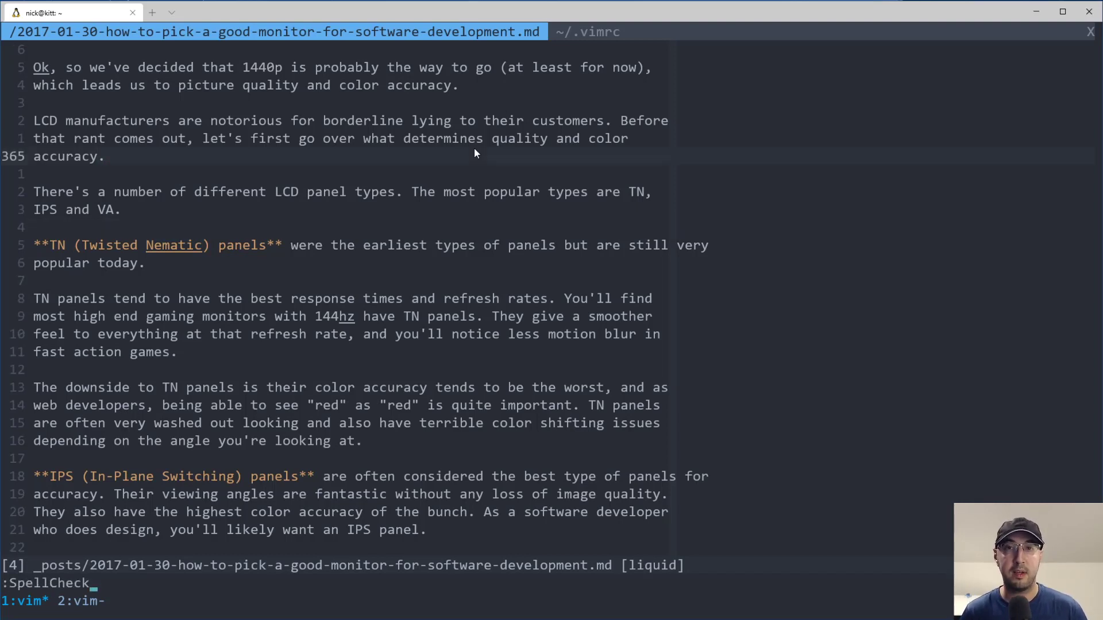
key(Left)
key(Left)
key(Left)
key(Left)
key(Left)
key(Left)
key(Right)
key(Right)
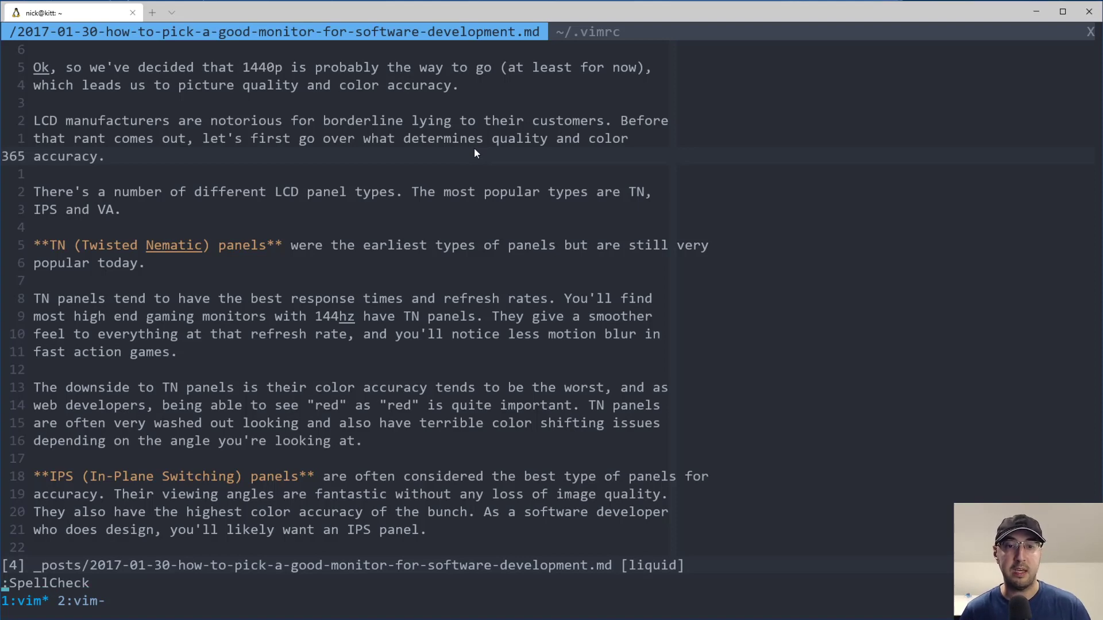
key(Return)
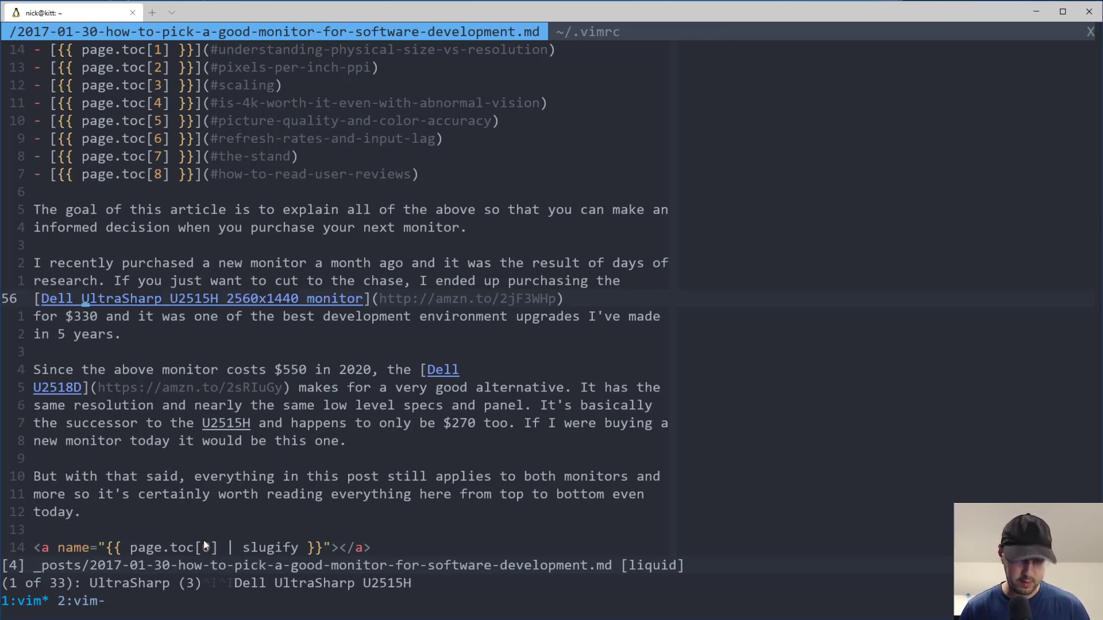
text(:copen)
Open the spelling list with :copen and jump to the Photoshop entry on line 140
key(Return)
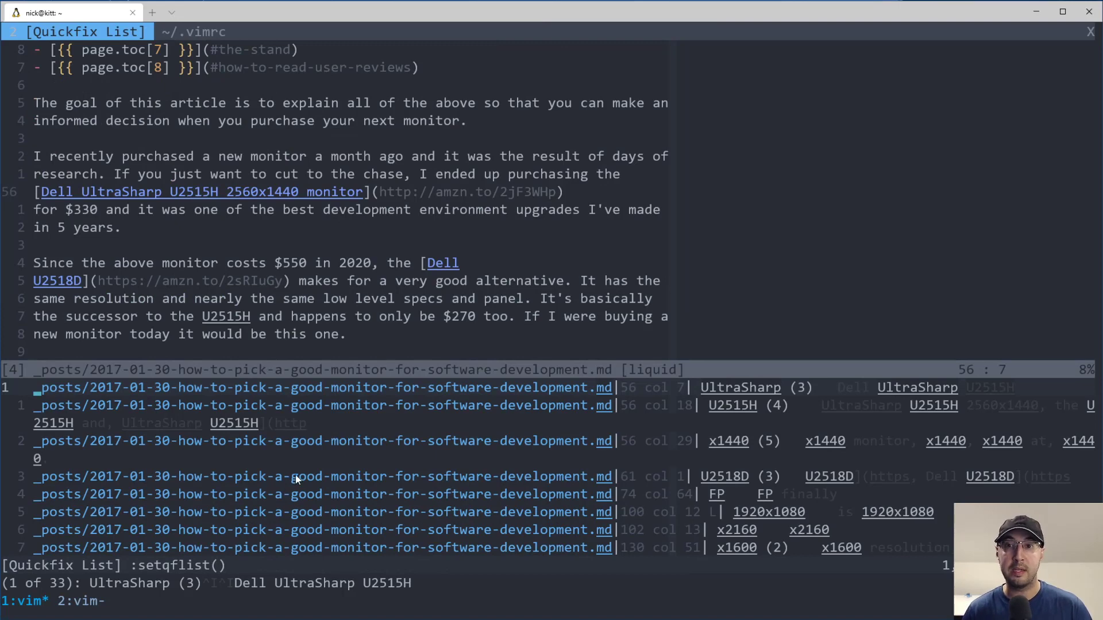
scroll(517, 449, down, 6)
scroll(517, 449, up, 3)
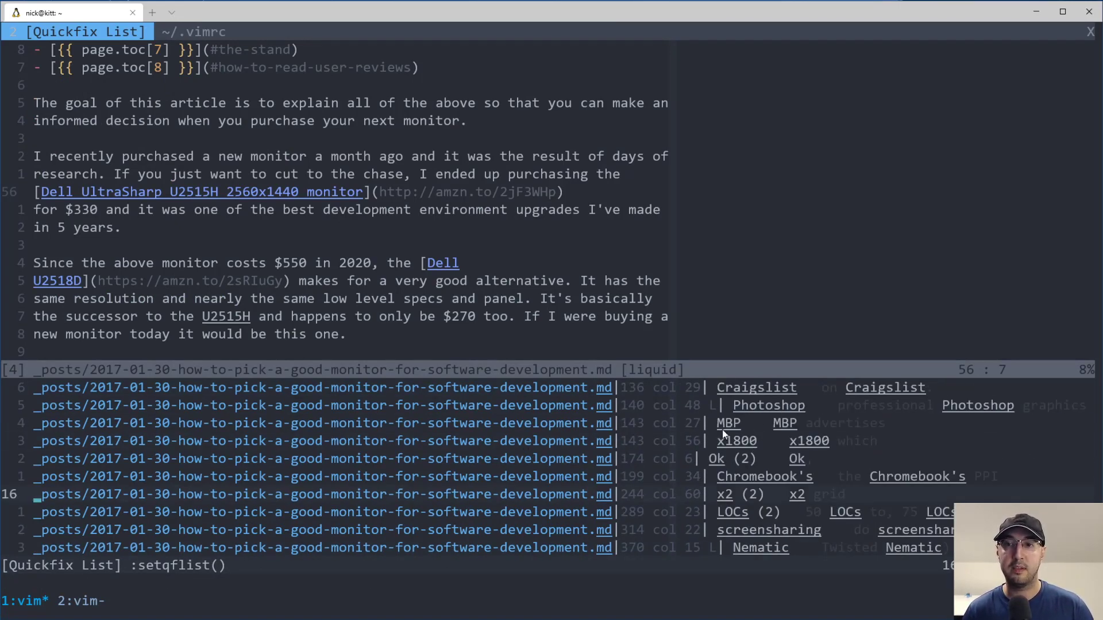
key(k)
key(k)
key(k)
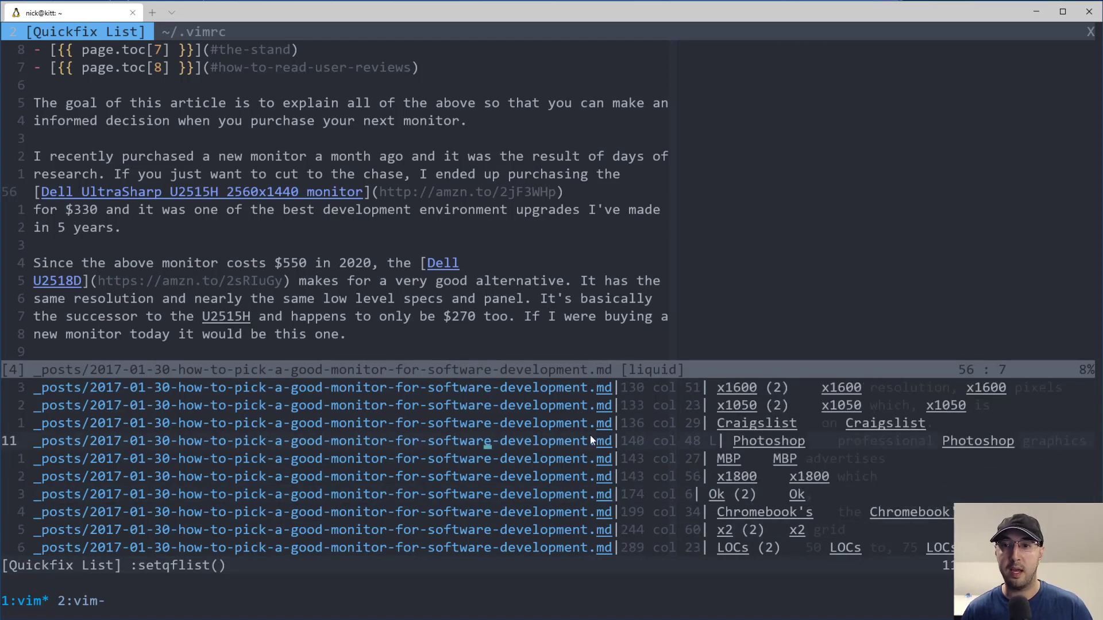
key(Return)
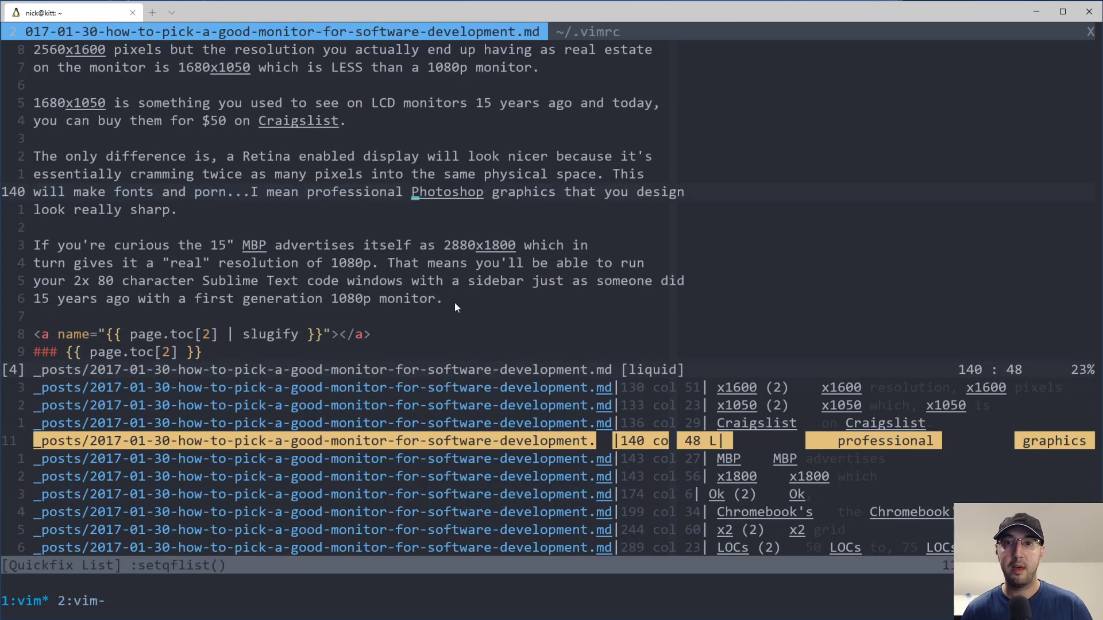
click(452, 193)
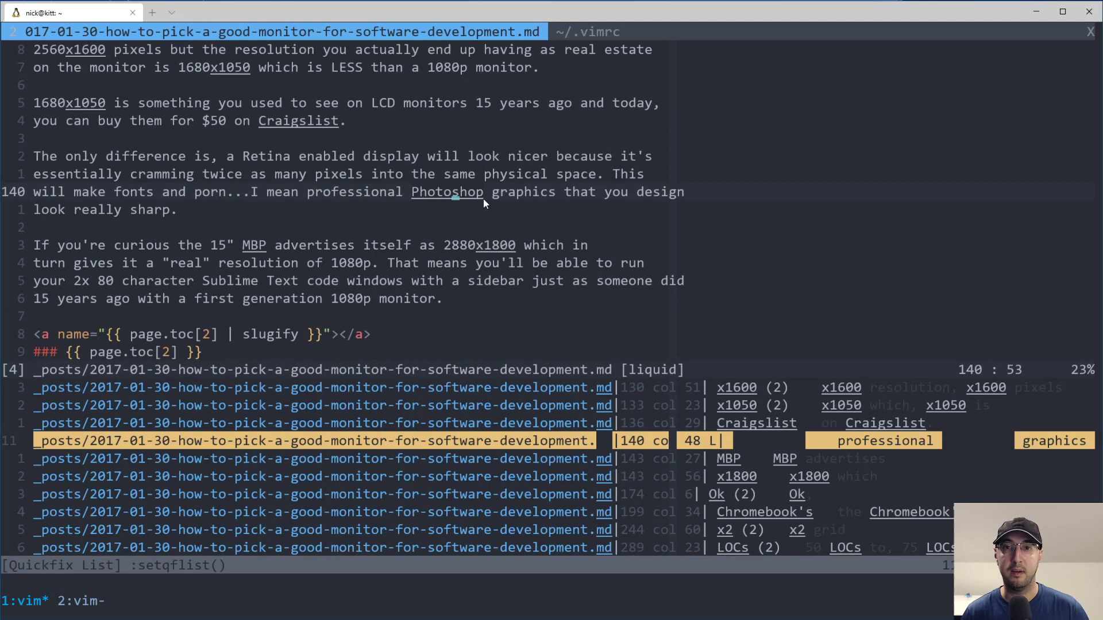
click(474, 423)
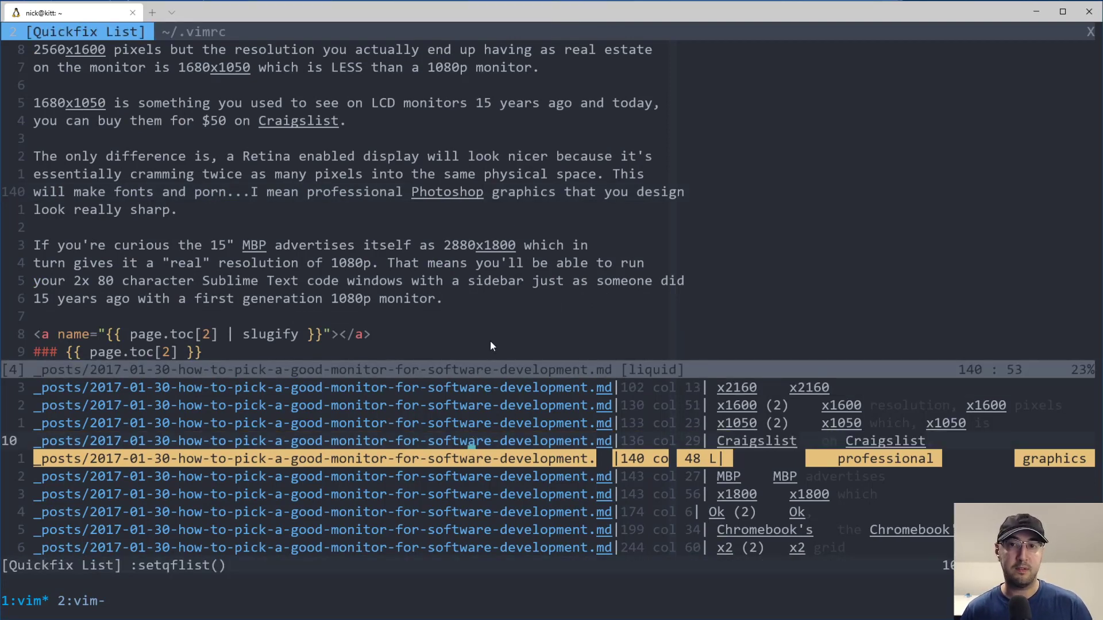
text(:q)
key(Return)
click(436, 301)
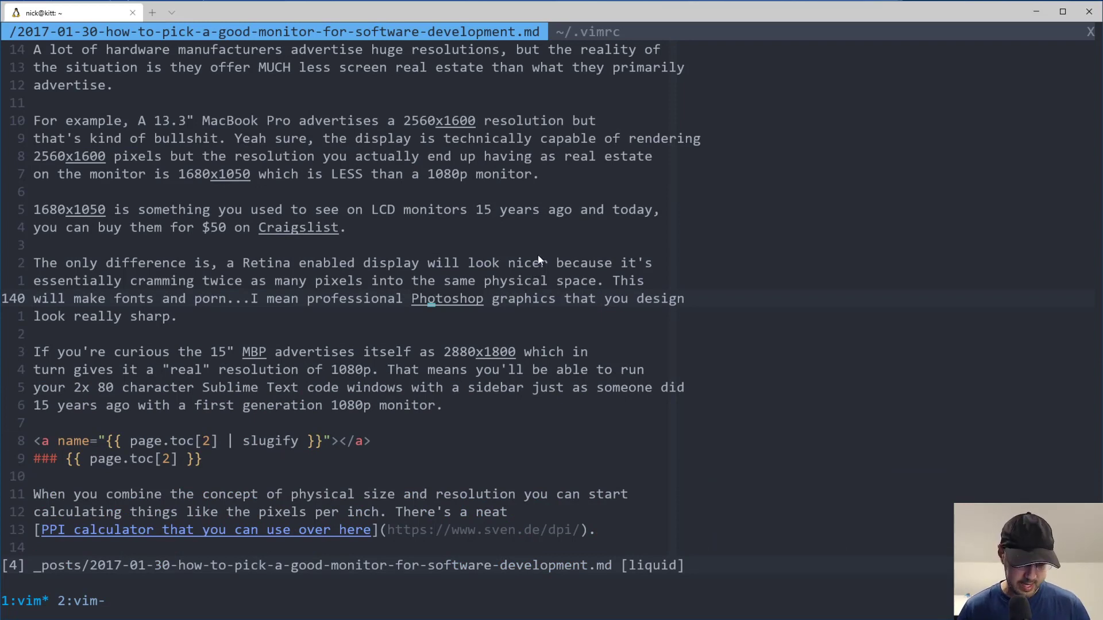
key(z)
key(g)
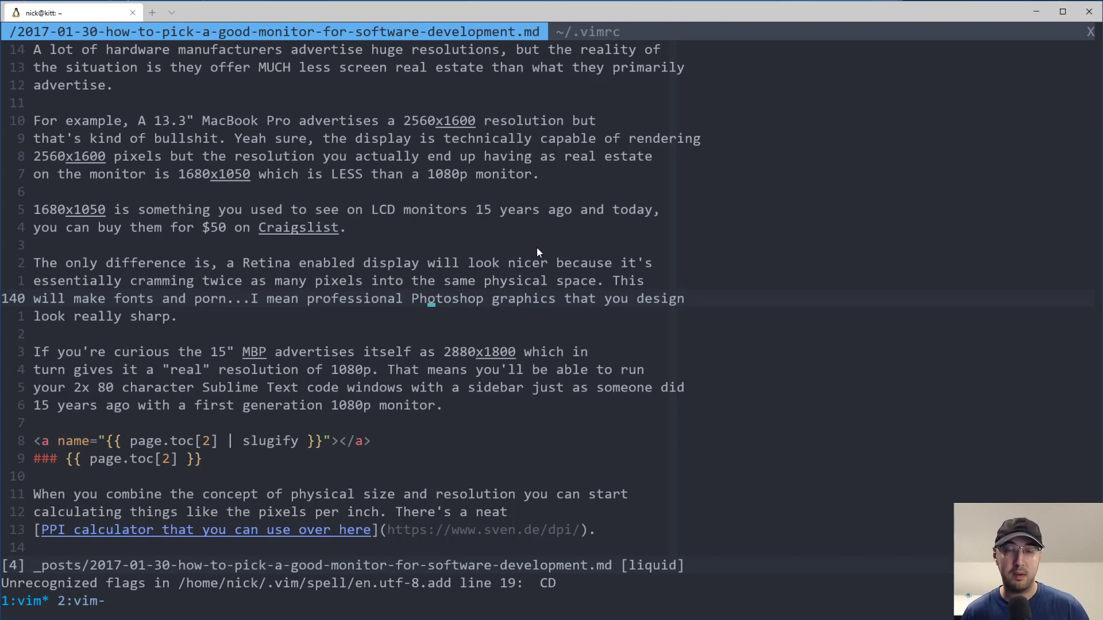
key(z)
key(u)
key(g)
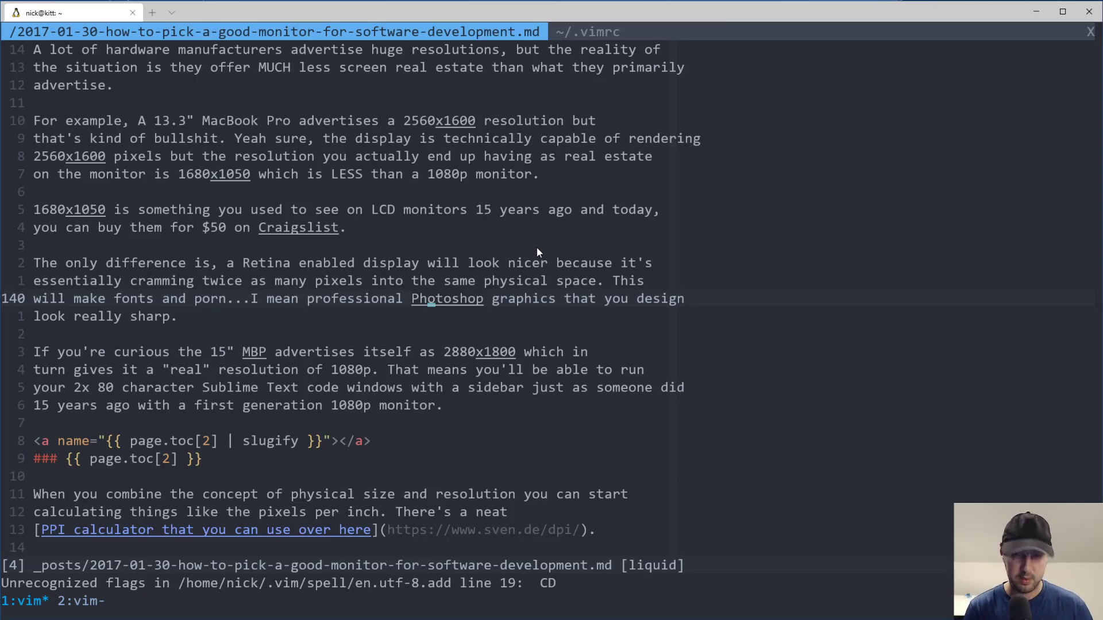
key(z)
key(g)
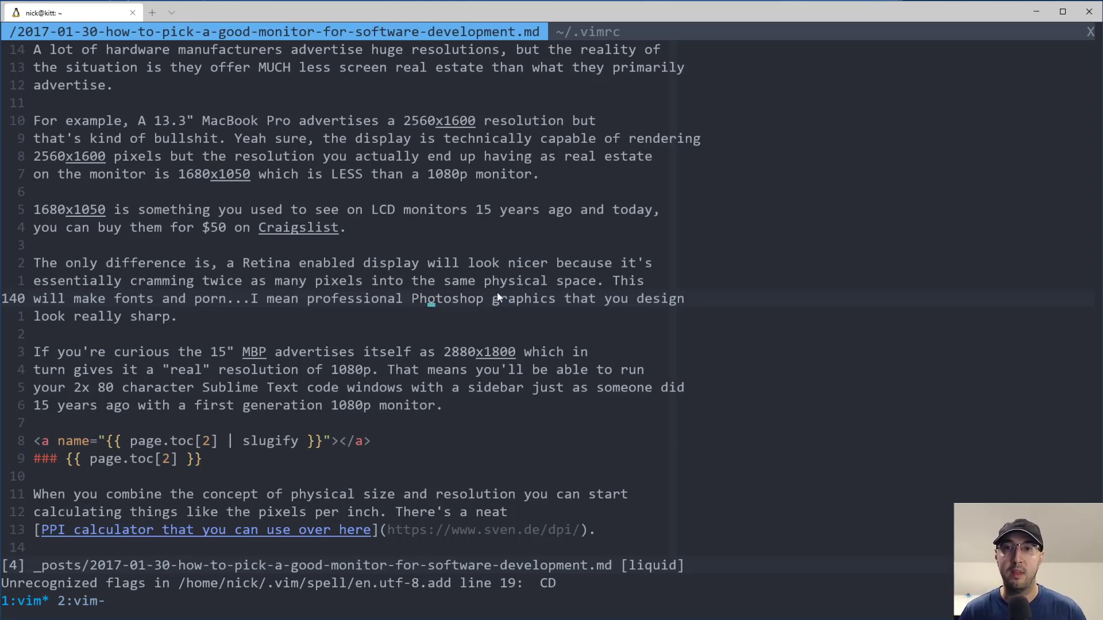
scroll(461, 376, up, 6)
click(462, 317)
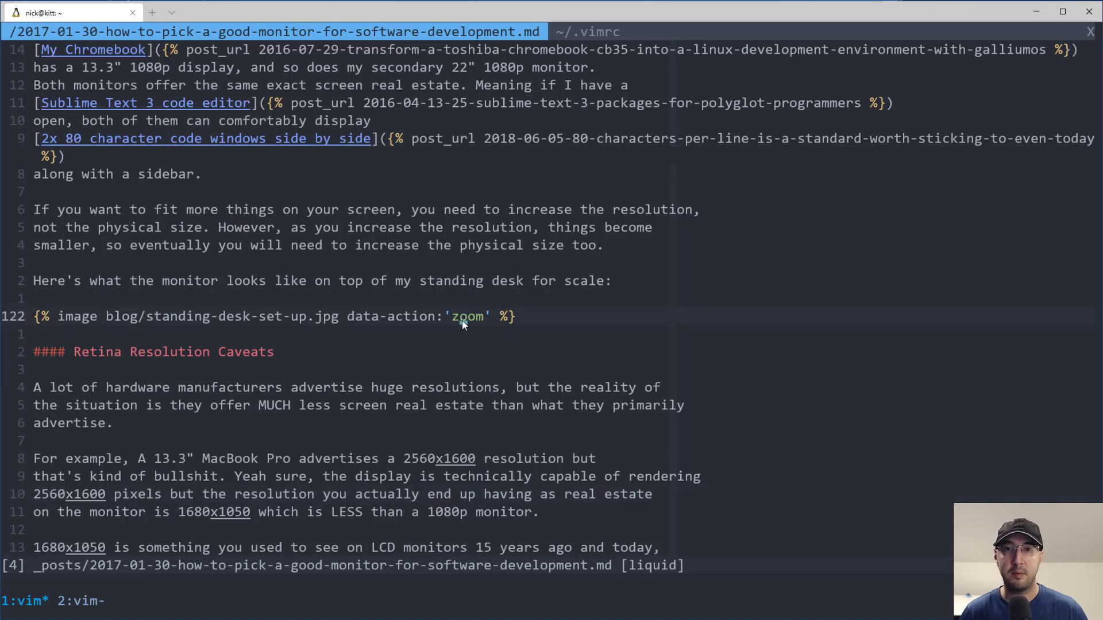
key(F6)
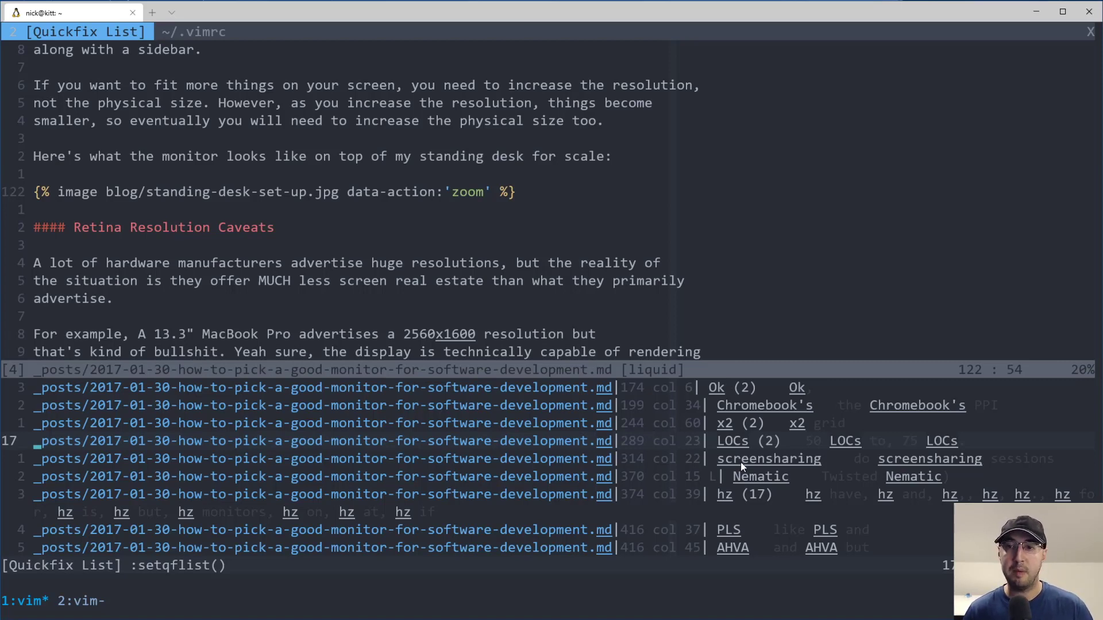
scroll(594, 464, down, 2)
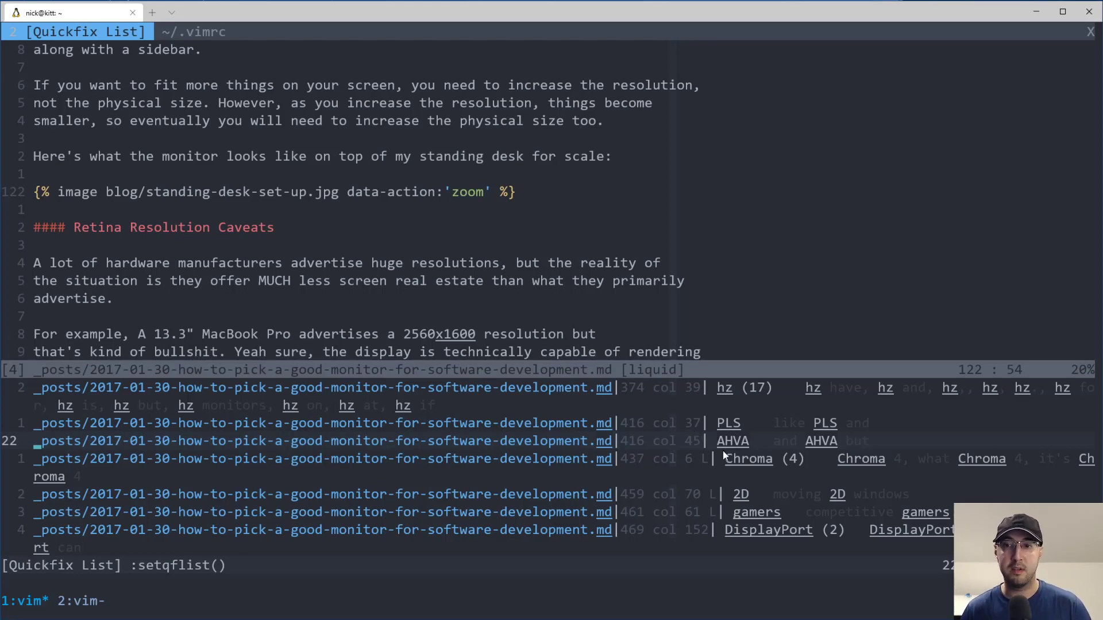
scroll(641, 456, down, 2)
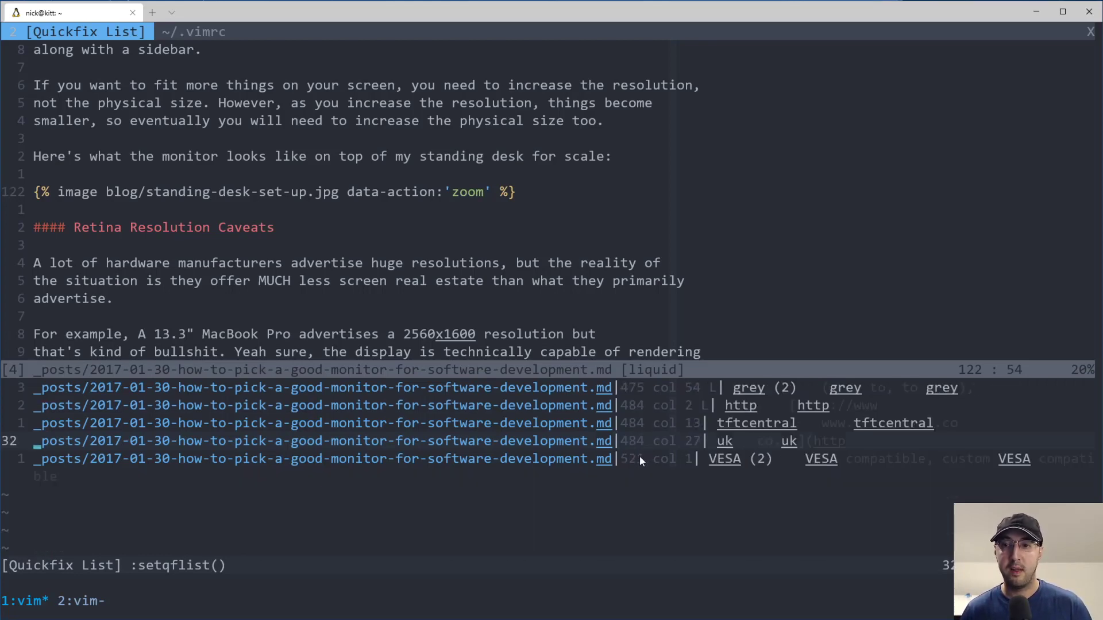
scroll(640, 456, up, 2)
scroll(639, 456, up, 3)
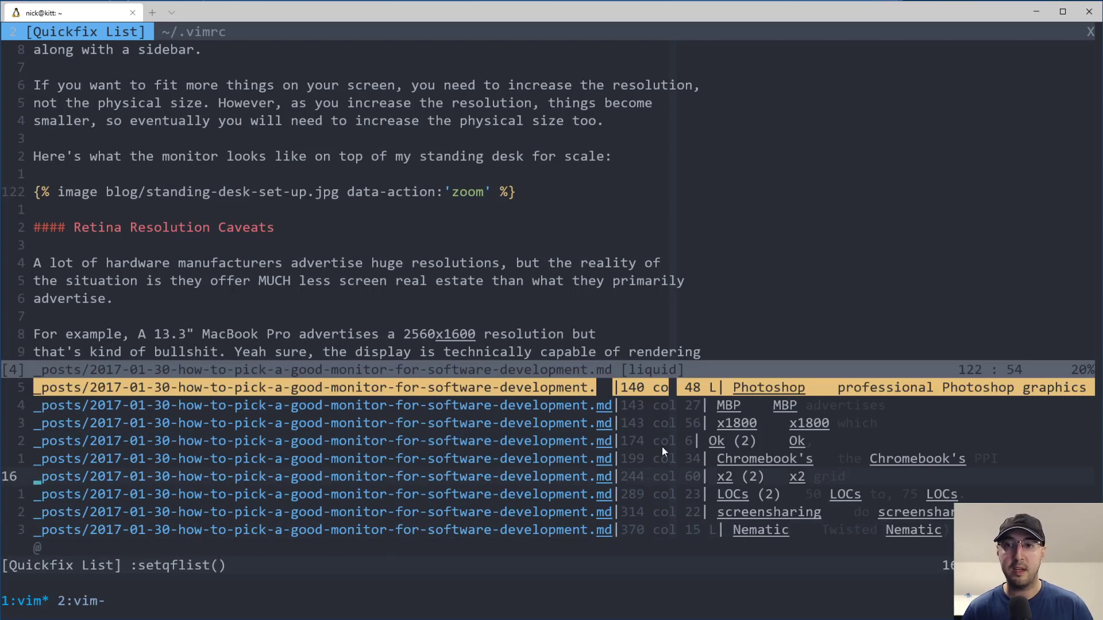
scroll(666, 445, down, 2)
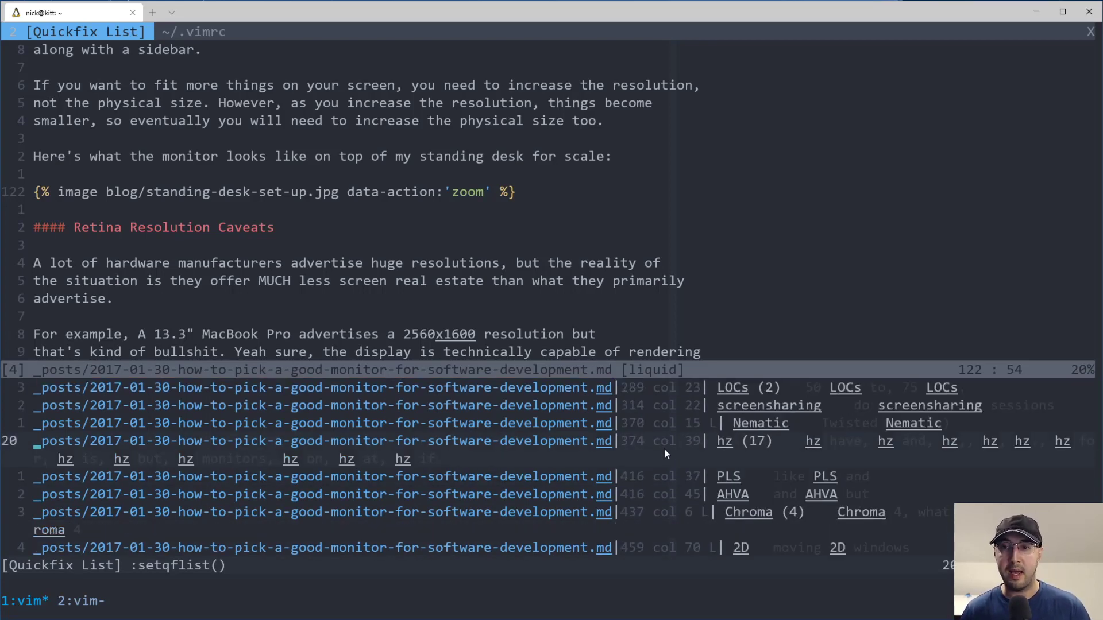
text(:q)
key(Return)
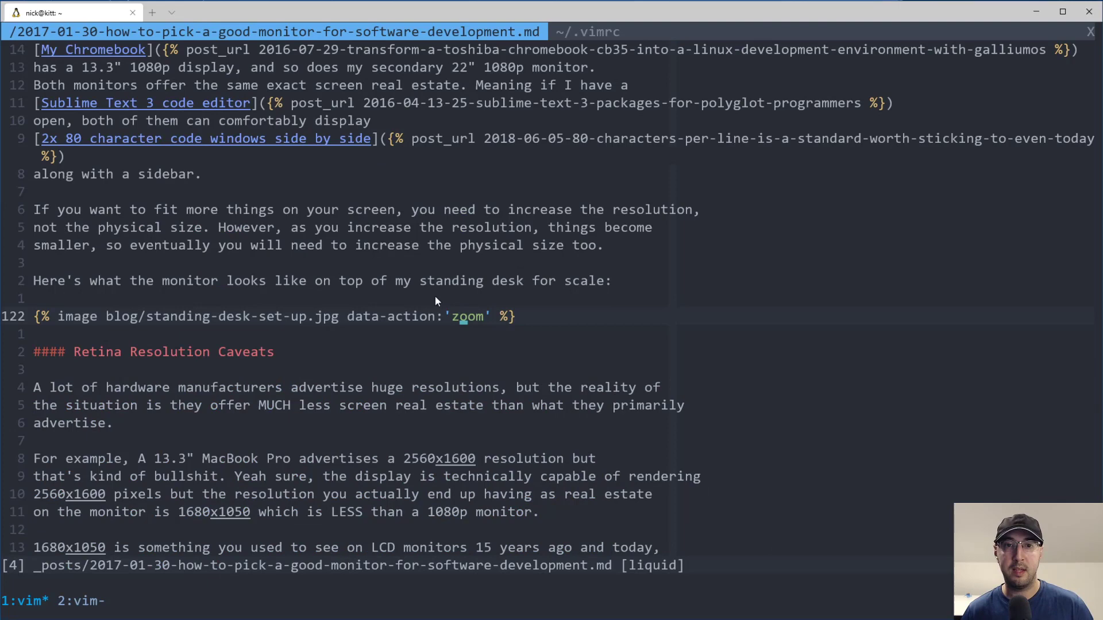
click(587, 32)
click(406, 245)
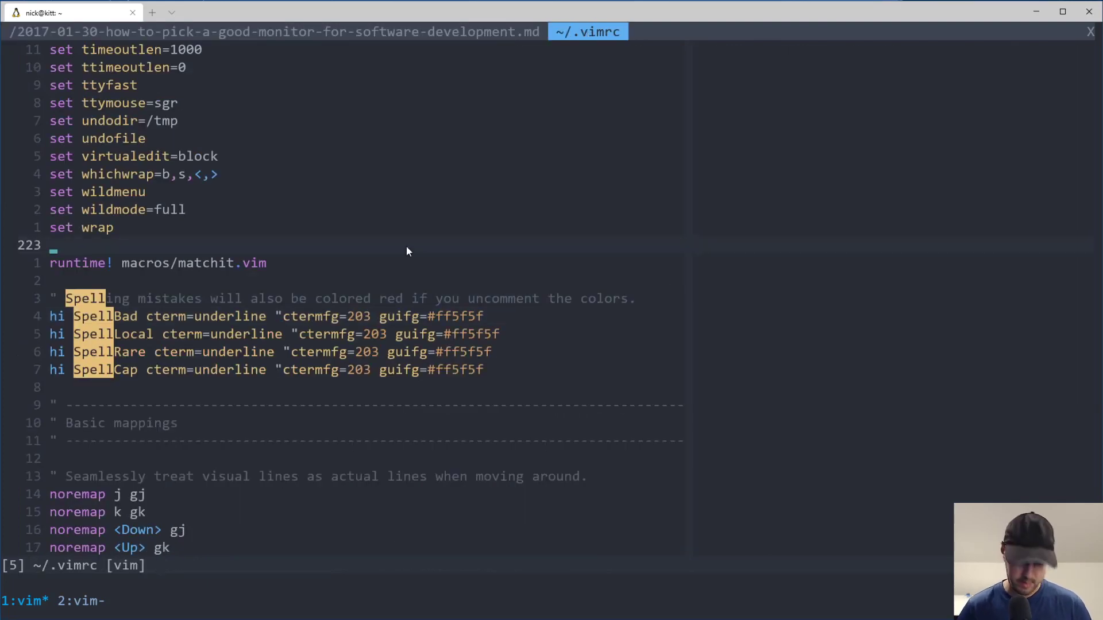
key(n)
key(n)
key(n)
key(n)
key(n)
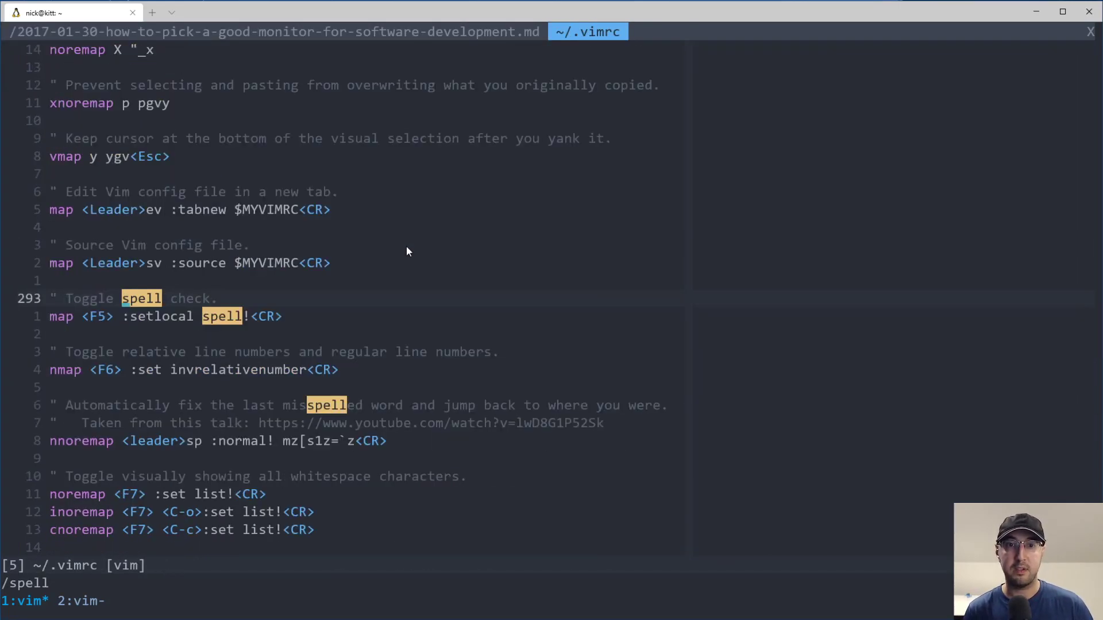
key(n)
key(n)
key(n)
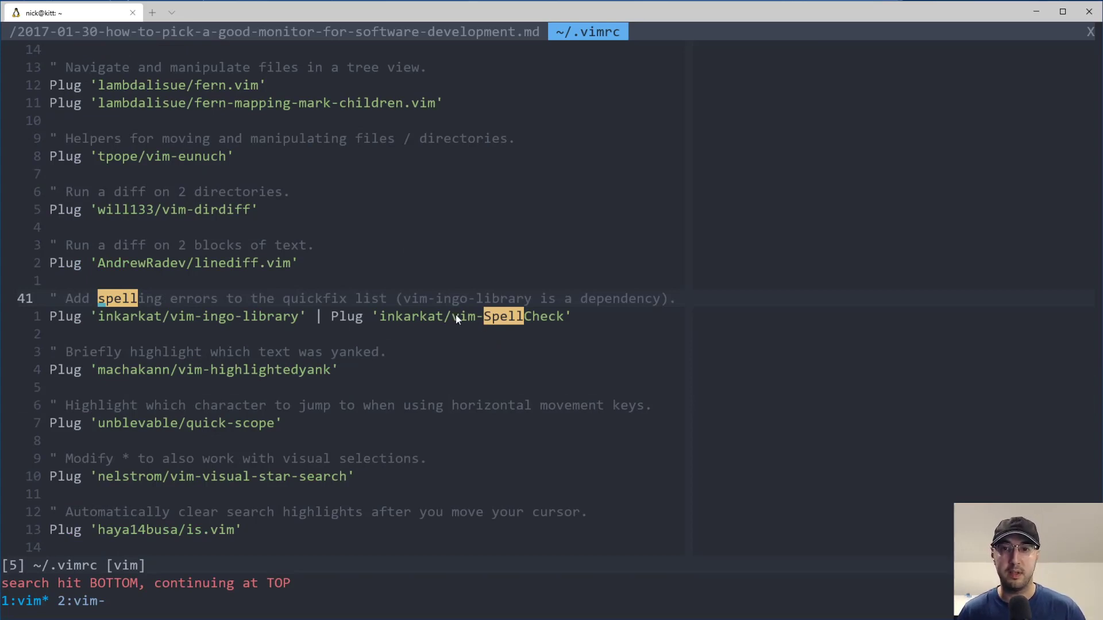
drag(453, 316, 556, 320)
double_click(428, 316)
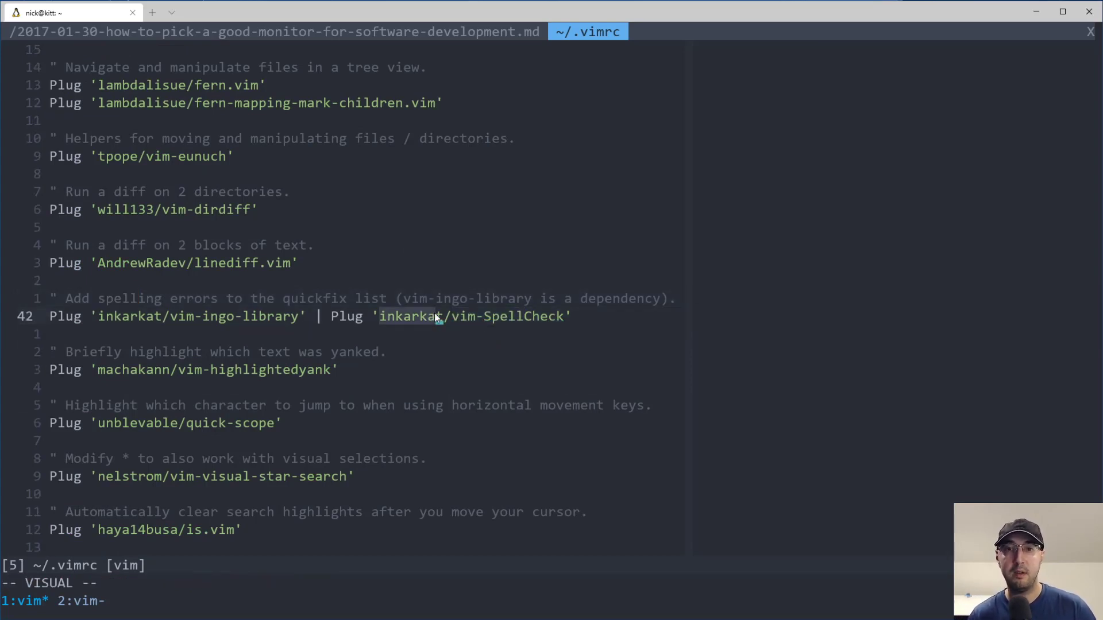
drag(171, 317, 303, 319)
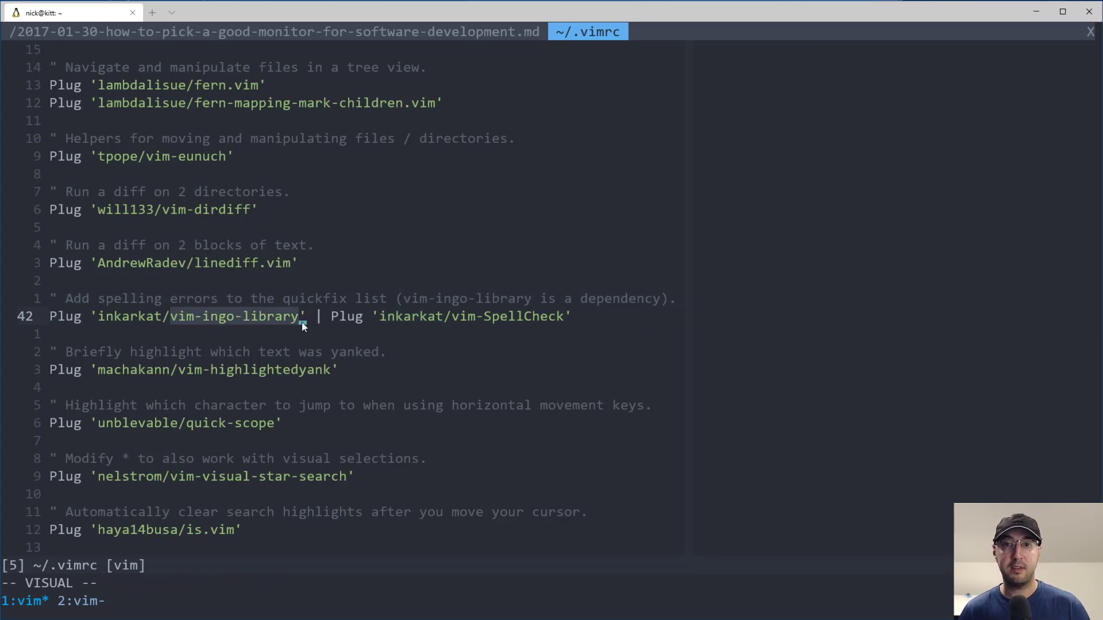
drag(451, 316, 508, 319)
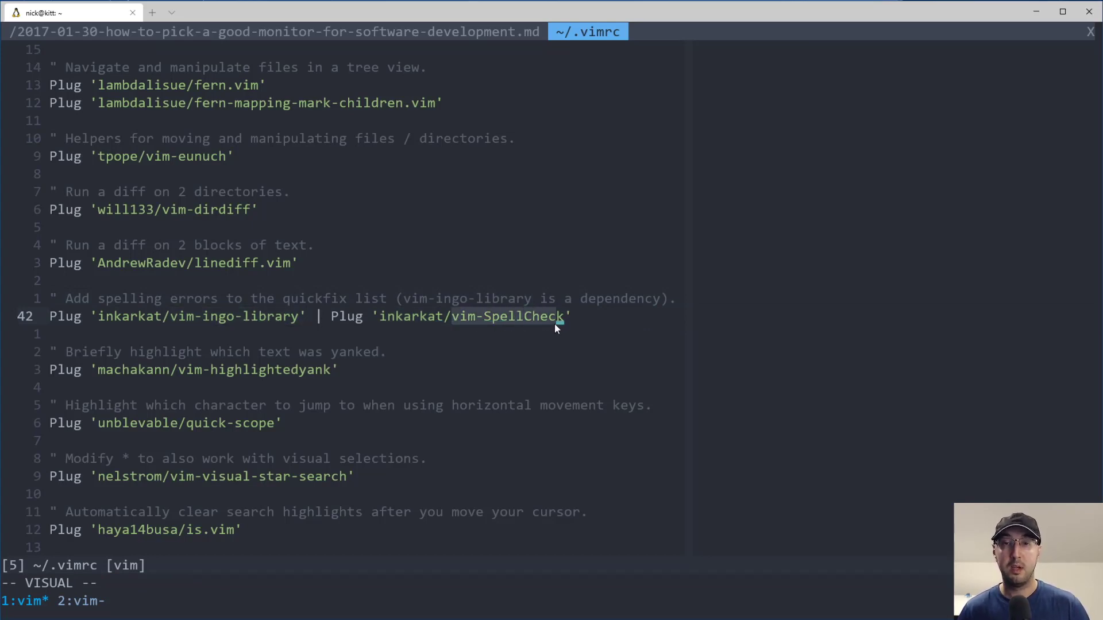
drag(566, 318, 43, 314)
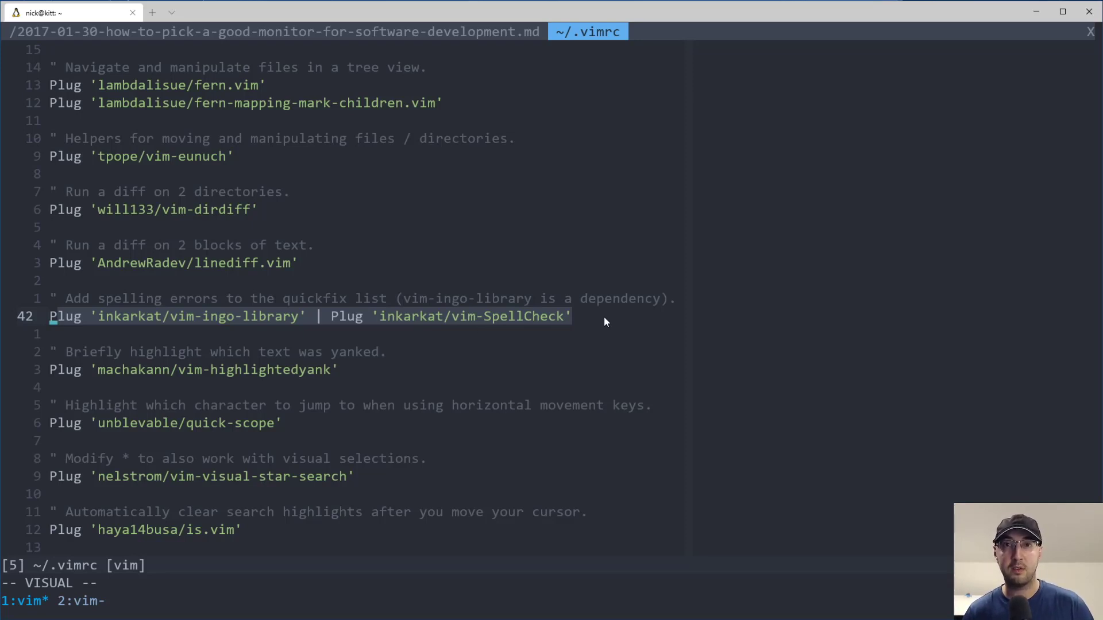
click(412, 34)
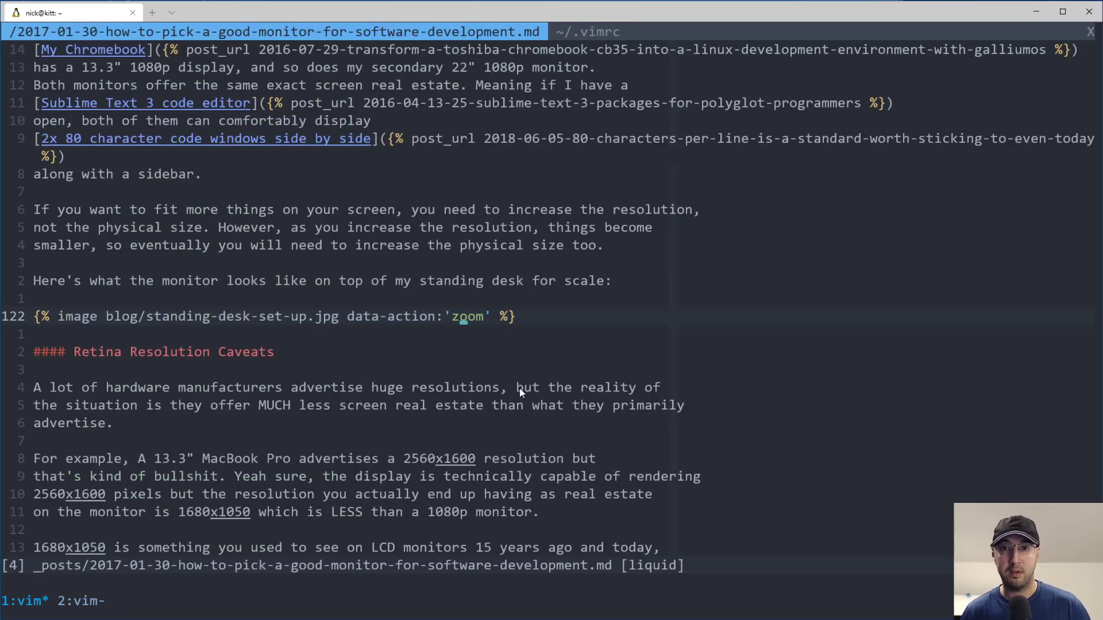
Spell-check the monitor article with :SpellCheck, then close the Quickfix list
click(459, 295)
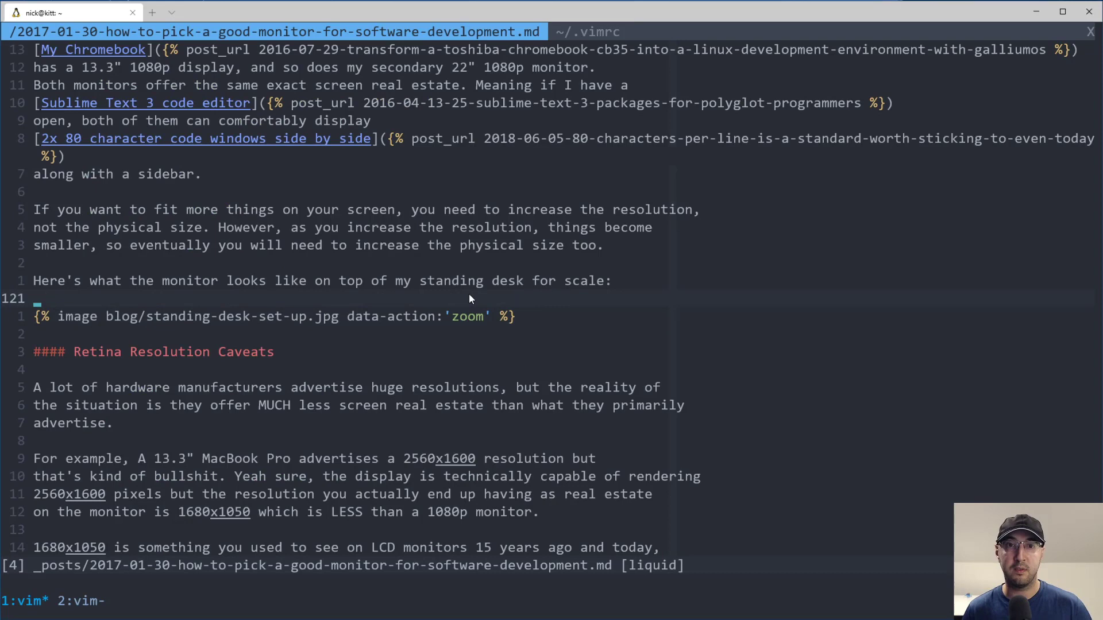
text(:SpellCh)
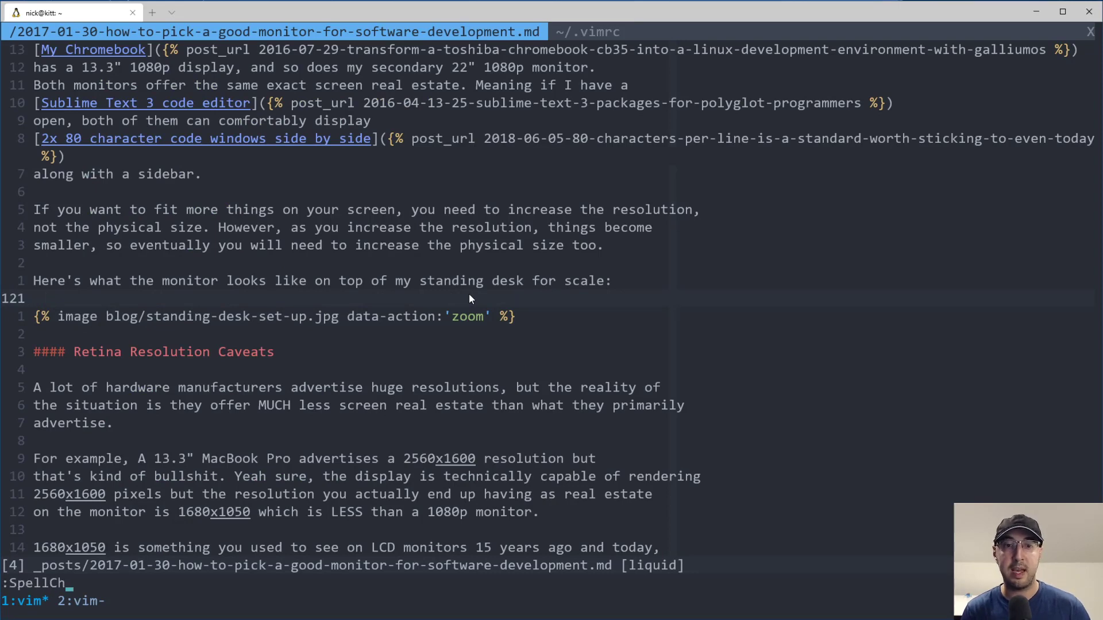
text(eck)
key(Return)
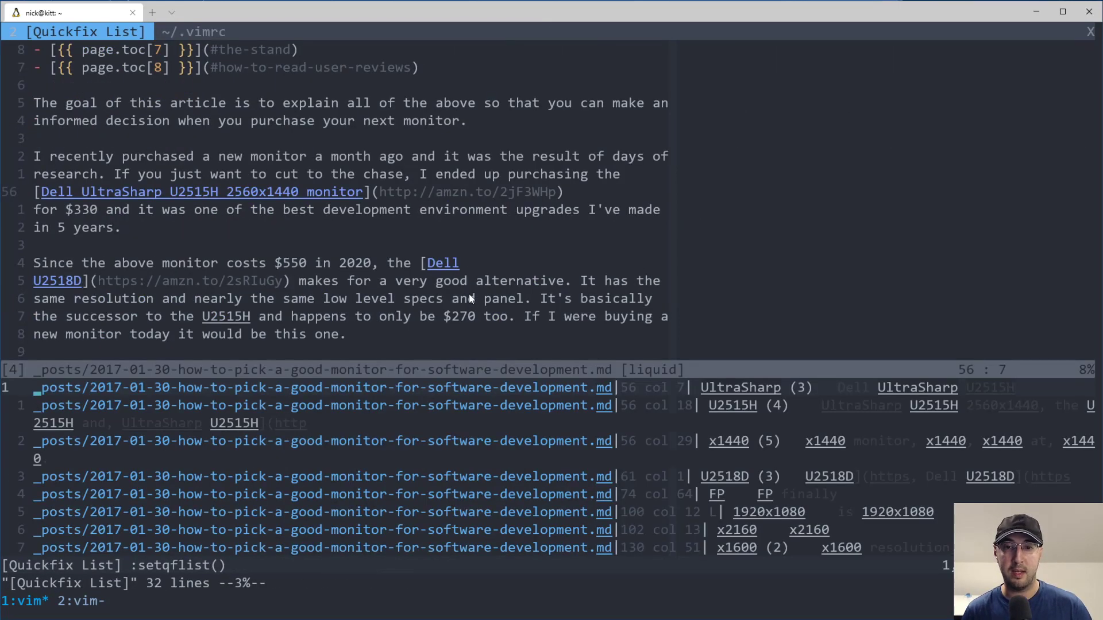
scroll(458, 468, down, 3)
scroll(457, 470, up, 3)
key(q)
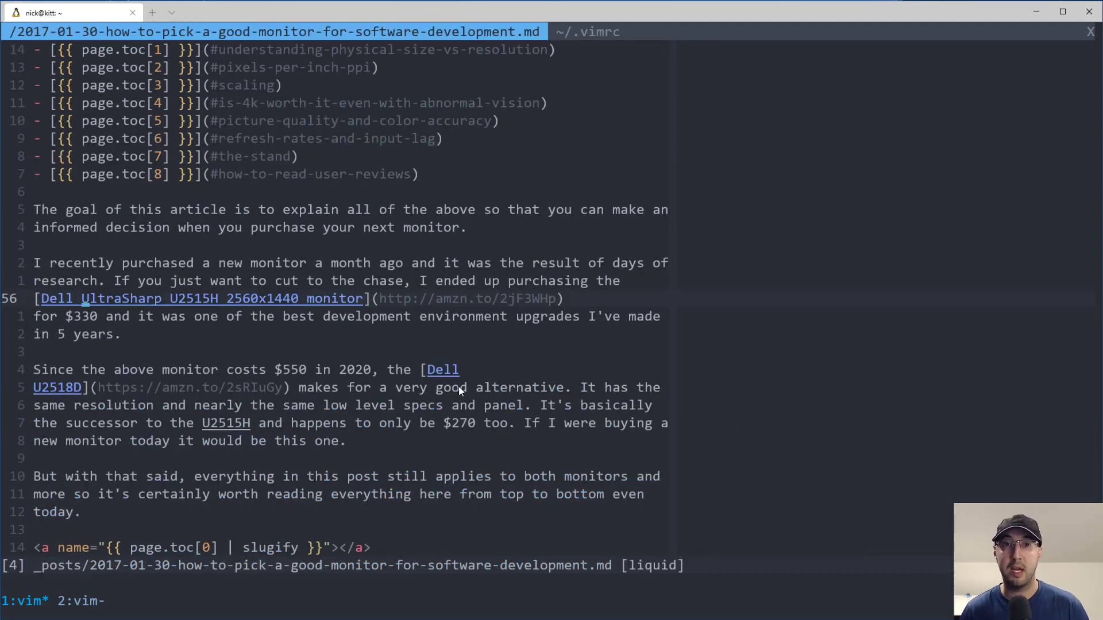
key(braceleft)
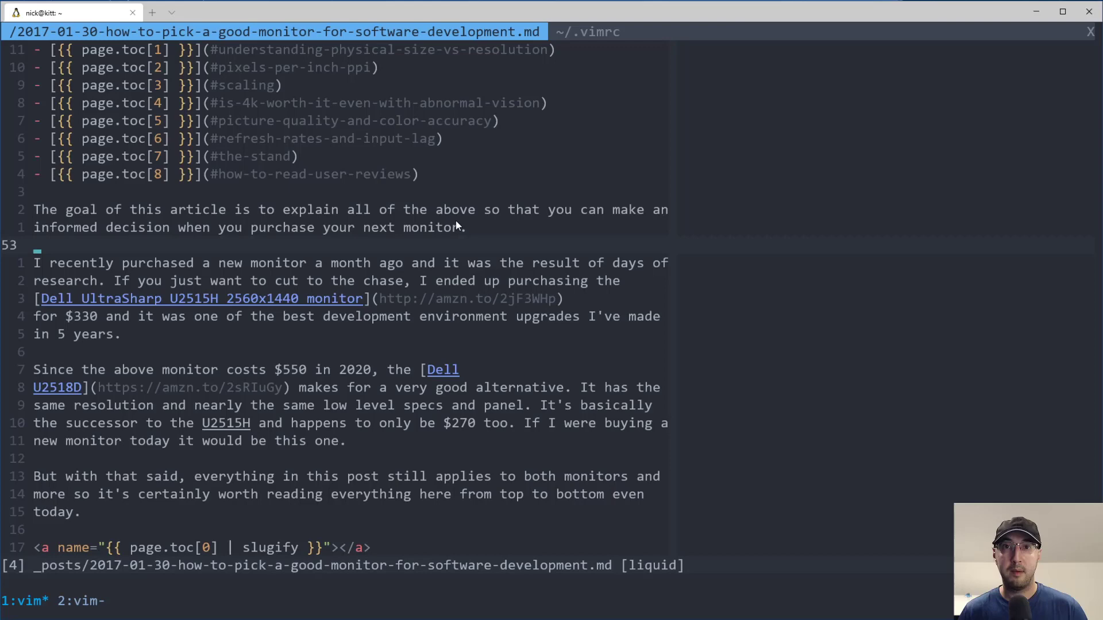
Switch to the ~/.vimrc tab with gt and place the cursor in it
key(g)
key(t)
click(531, 212)
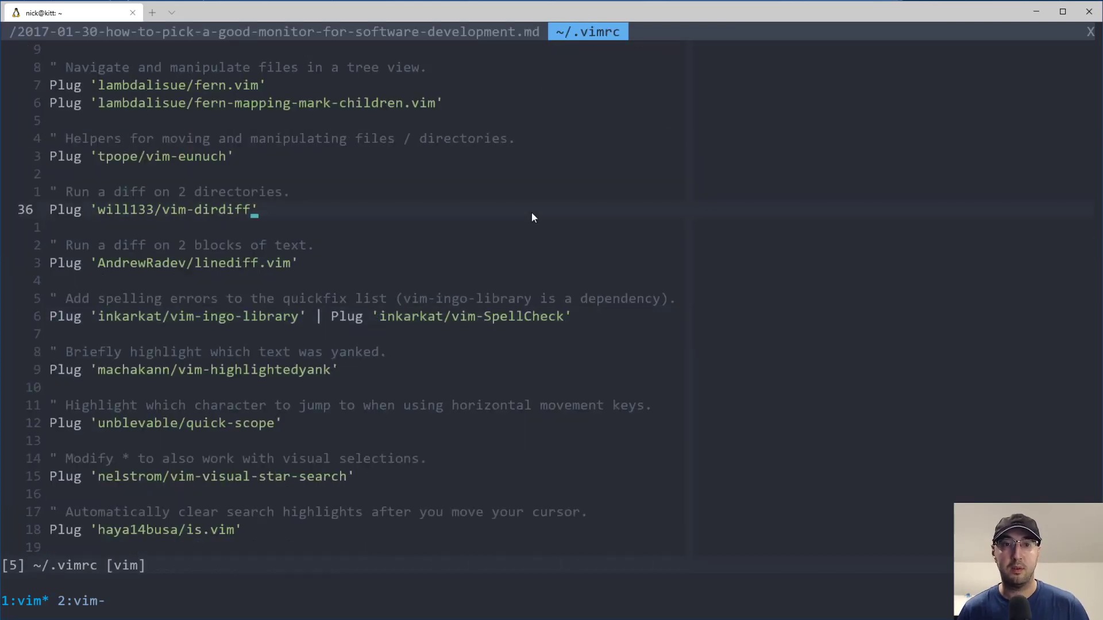
text(:q!)
Quit the vimrc with :q!, switch to tmux window 2 and quit app.py
key(Return)
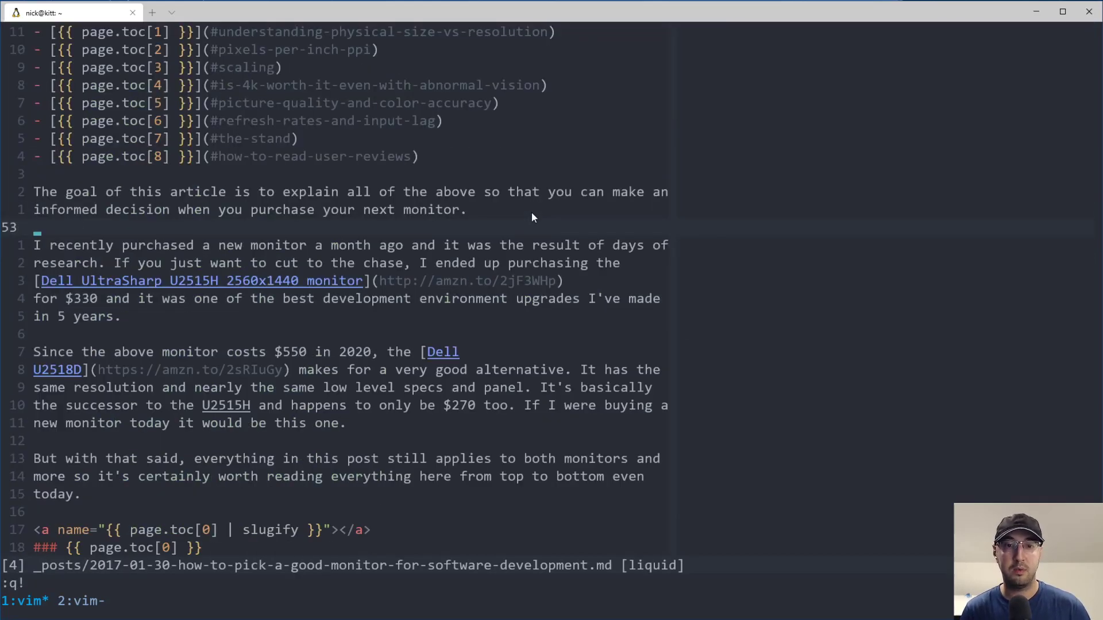
key(ctrl+b)
text(n)
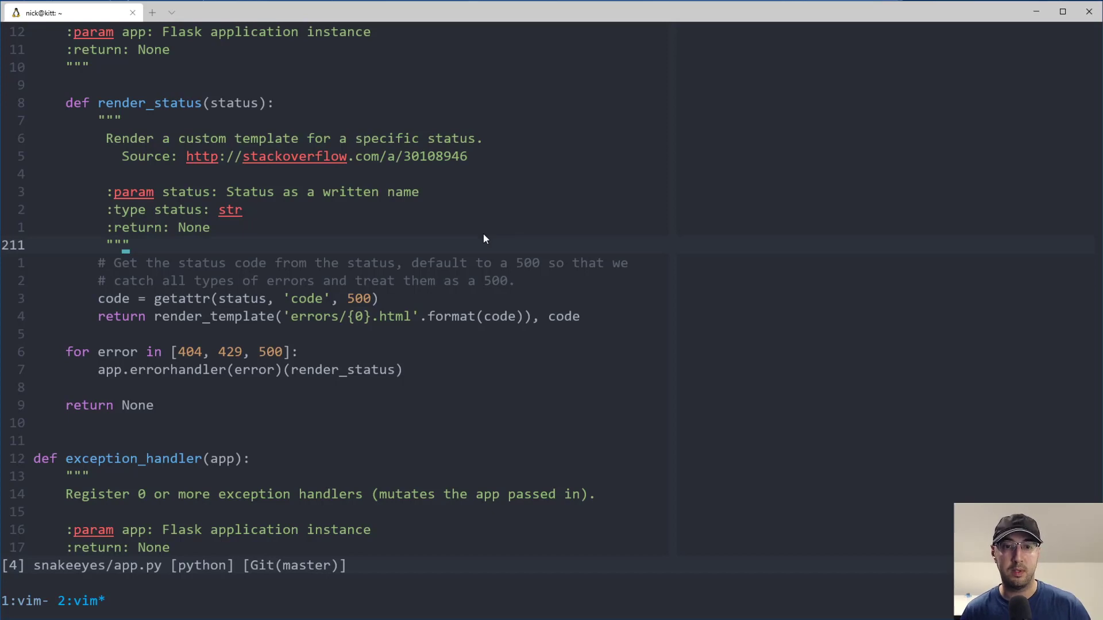
text(:q)
key(Return)
text(cd ~/s)
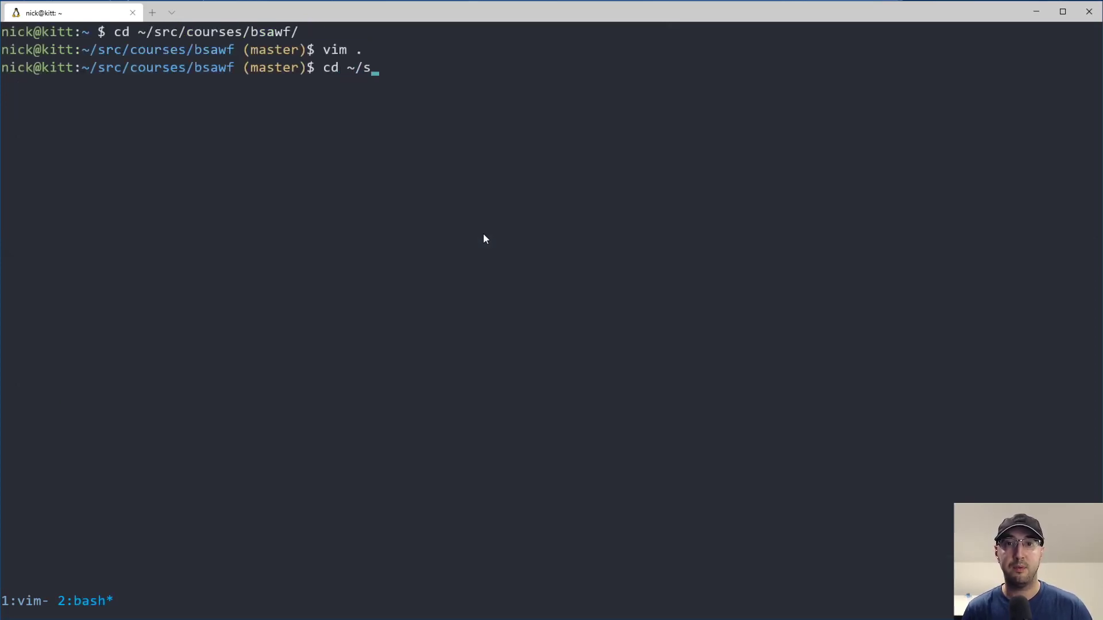
text(rc)
Go to ~/.vim/spell and list its files with ls -la
key(BackSpace)
key(BackSpace)
key(BackSpace)
text(.vim/)
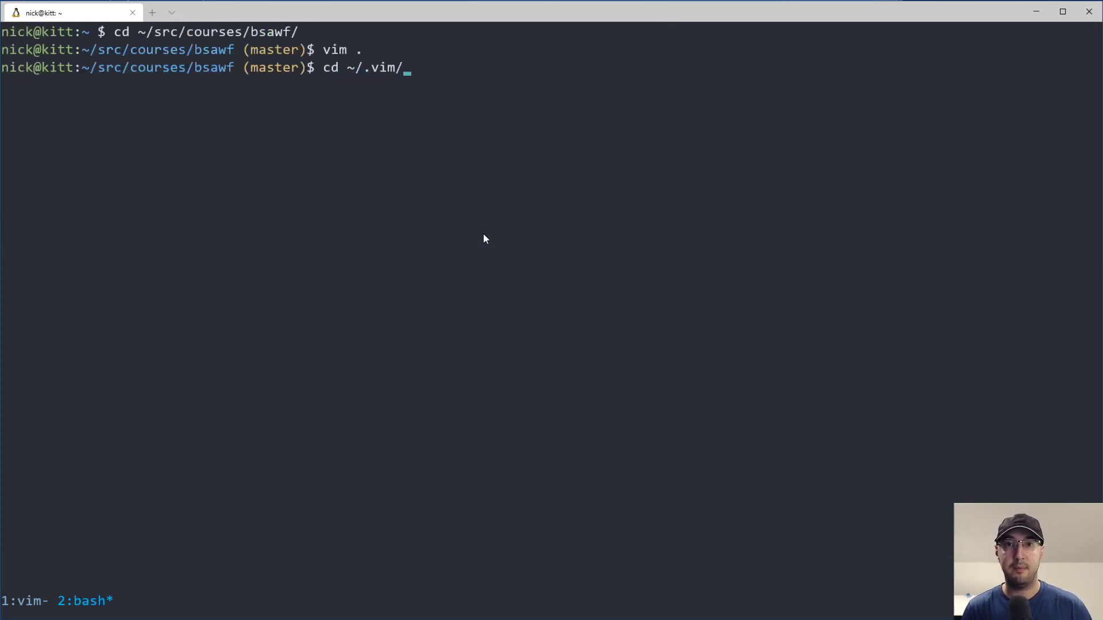
text(spell/)
key(Return)
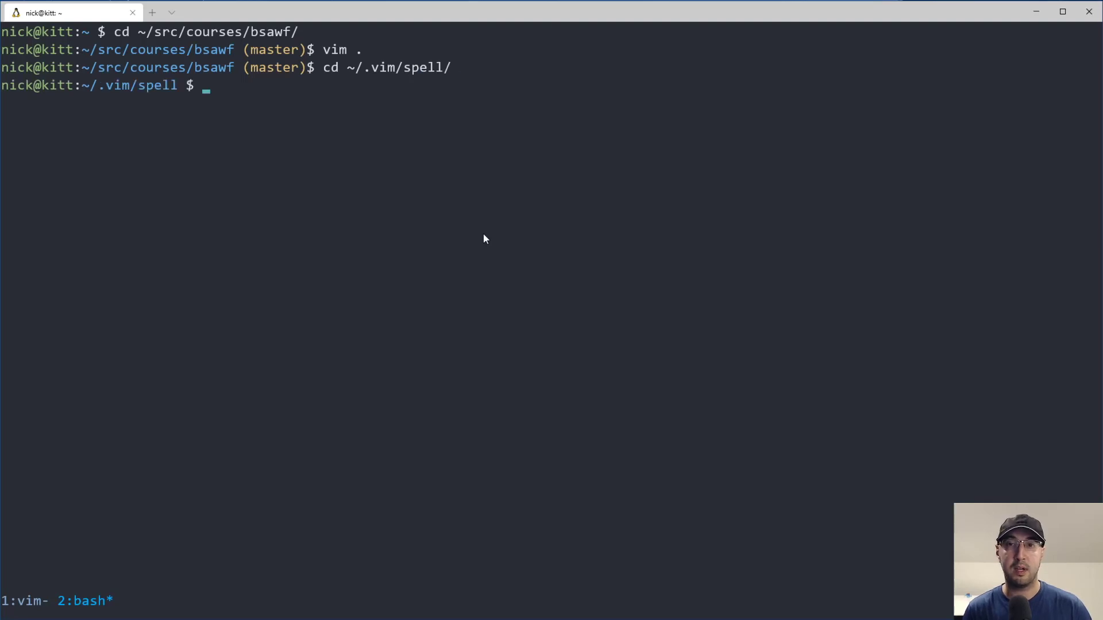
text(ls -la)
key(Return)
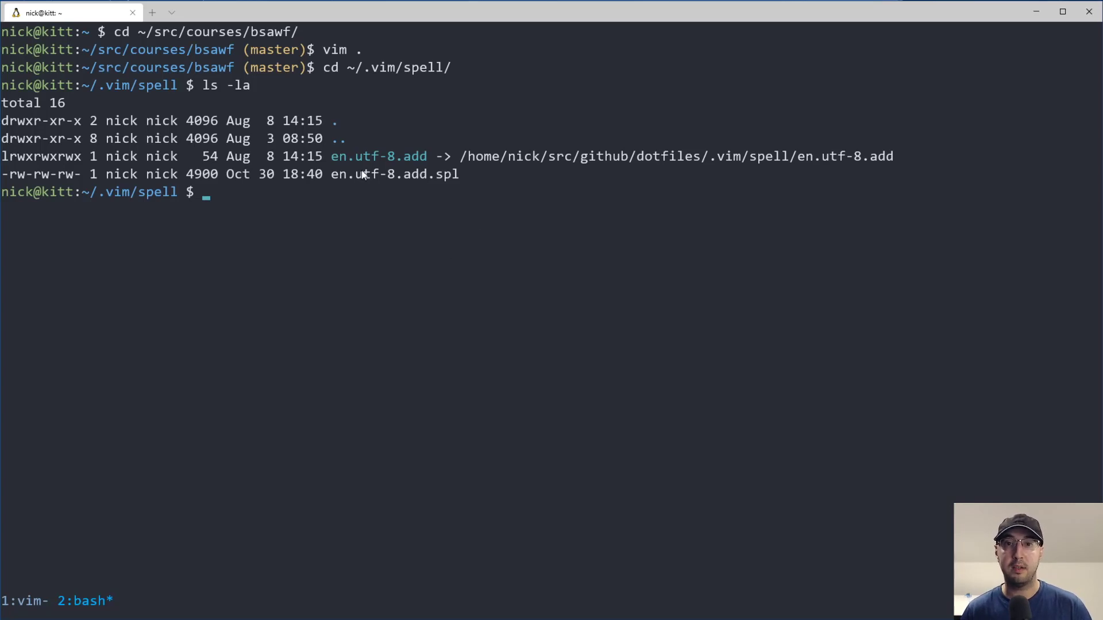
Open the en.utf-8.add word list in Vim
drag(895, 156, 461, 157)
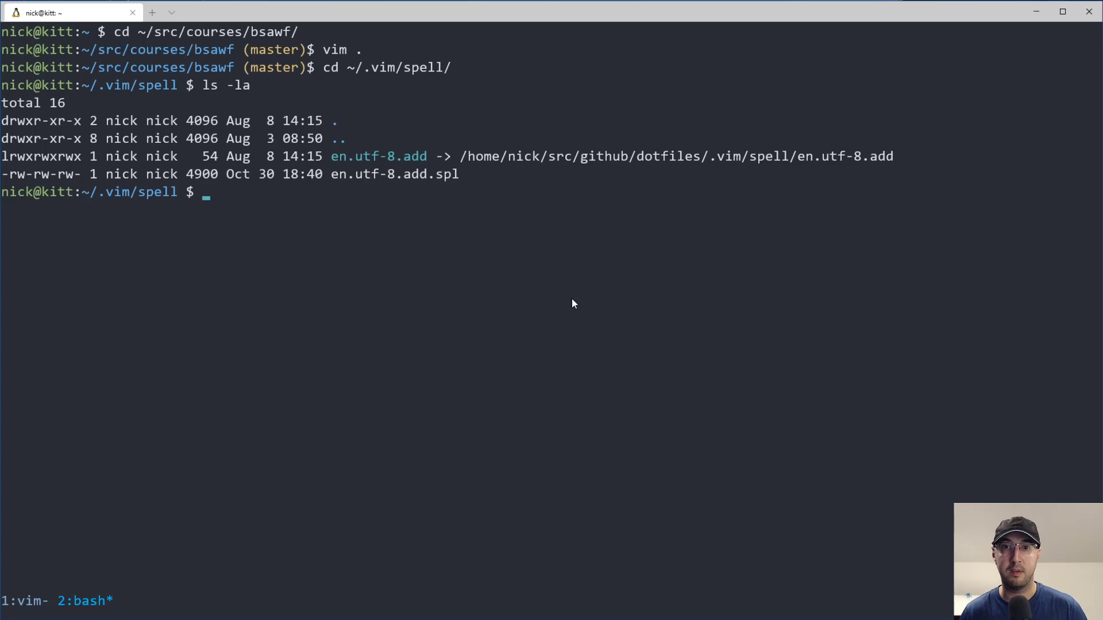
text(vim en-)
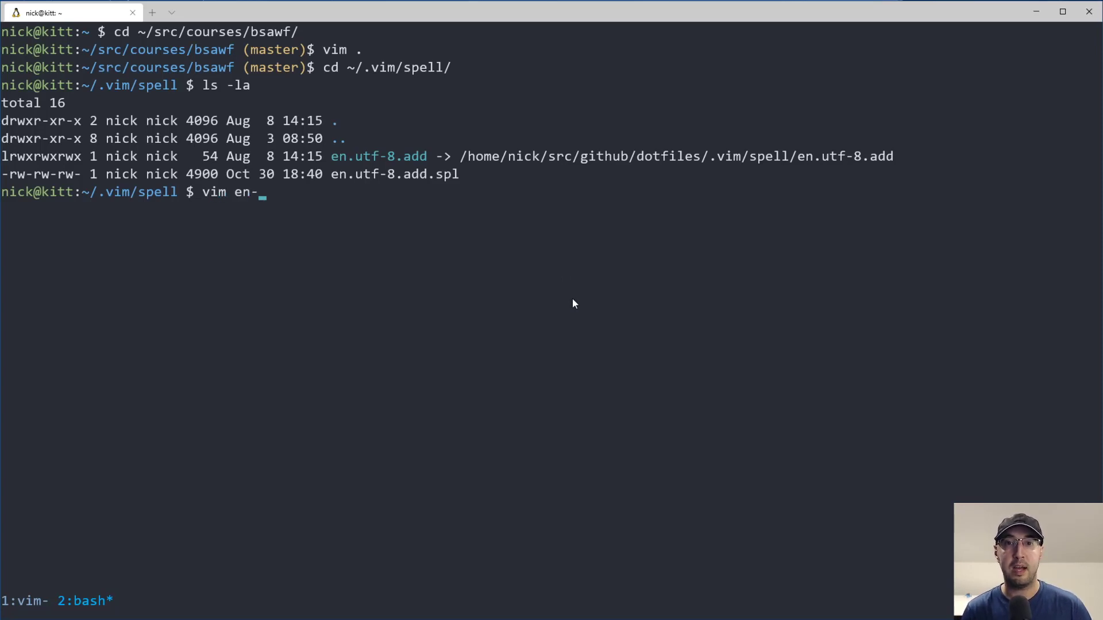
text(ut)
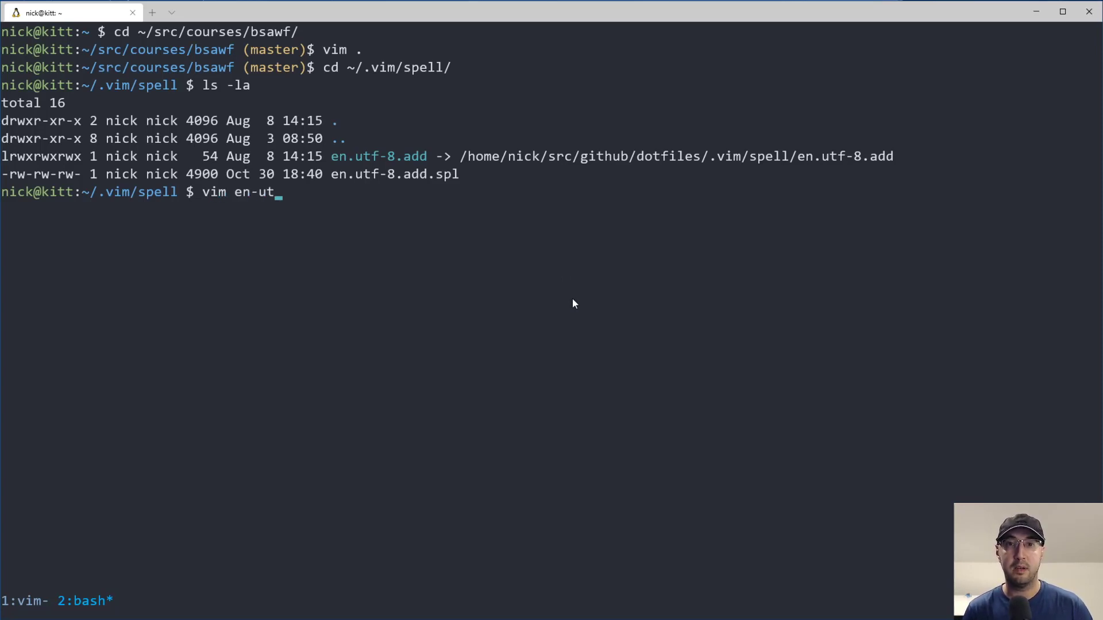
key(BackSpace)
key(BackSpace)
key(BackSpace)
text(.ut)
key(Tab)
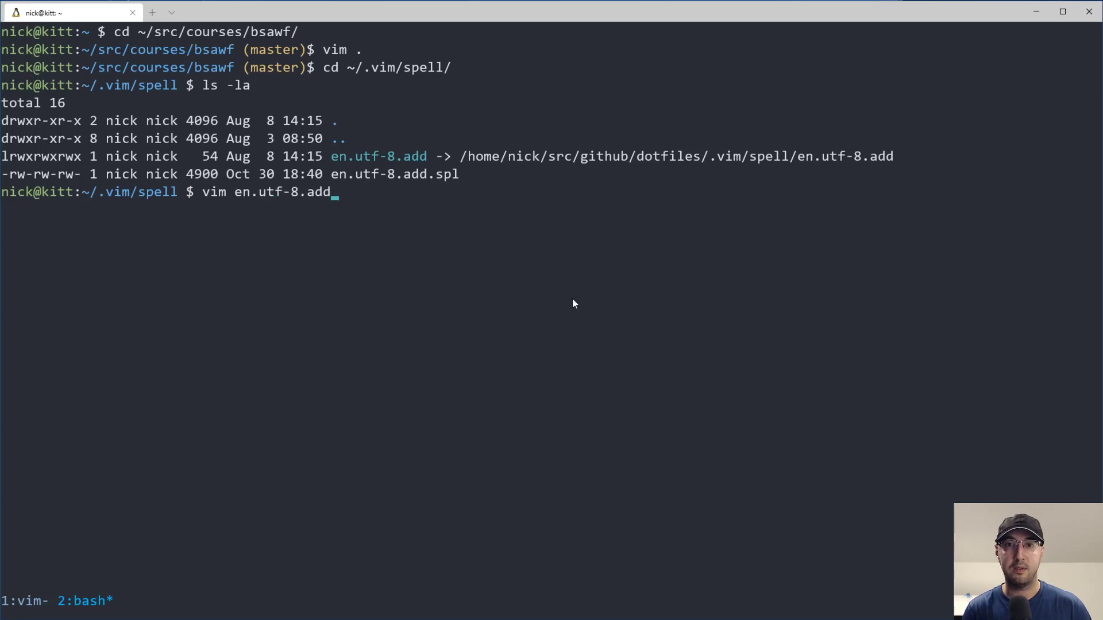
key(Return)
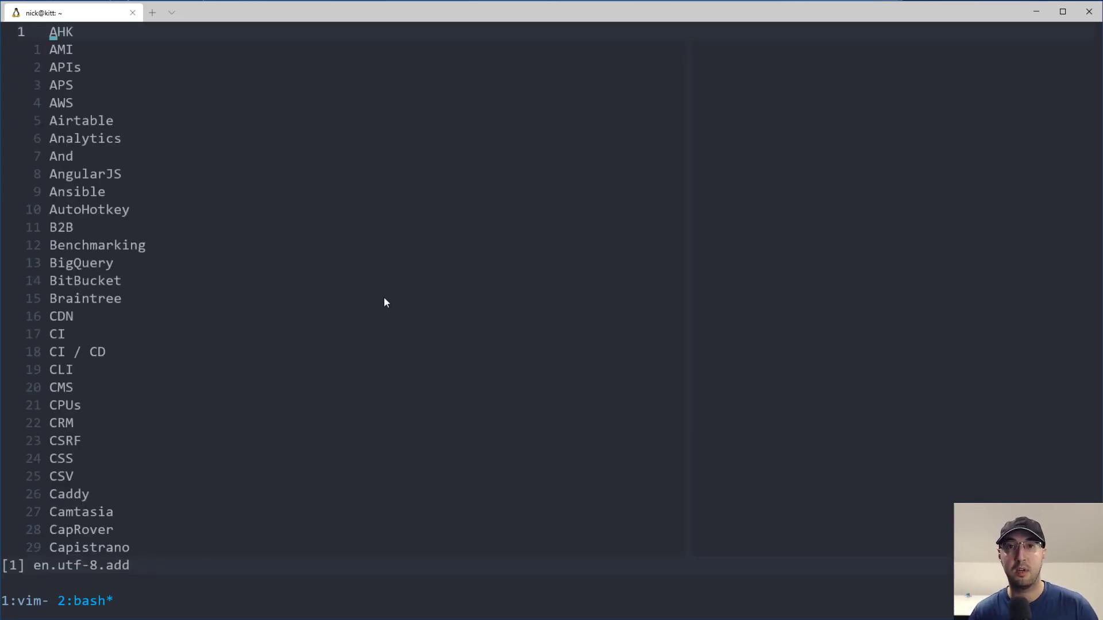
scroll(387, 295, down, 5)
scroll(386, 294, down, 6)
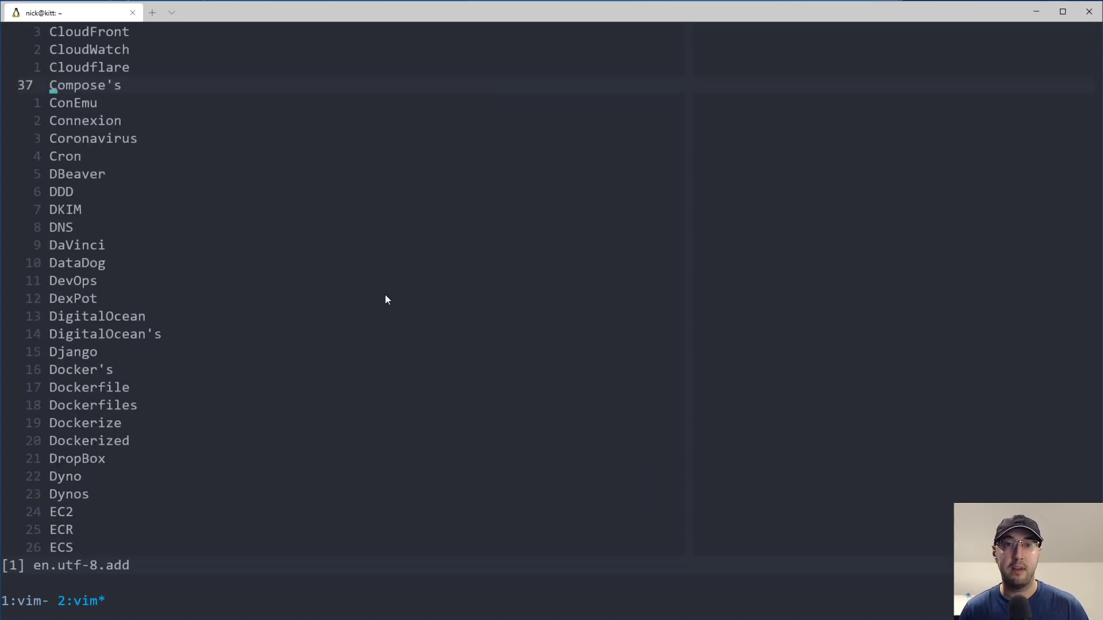
scroll(384, 294, down, 6)
Jump to the end of en.utf-8.add, showing IPS, PPI, Photoshop and #hotoshop
click(300, 234)
key(shift+g)
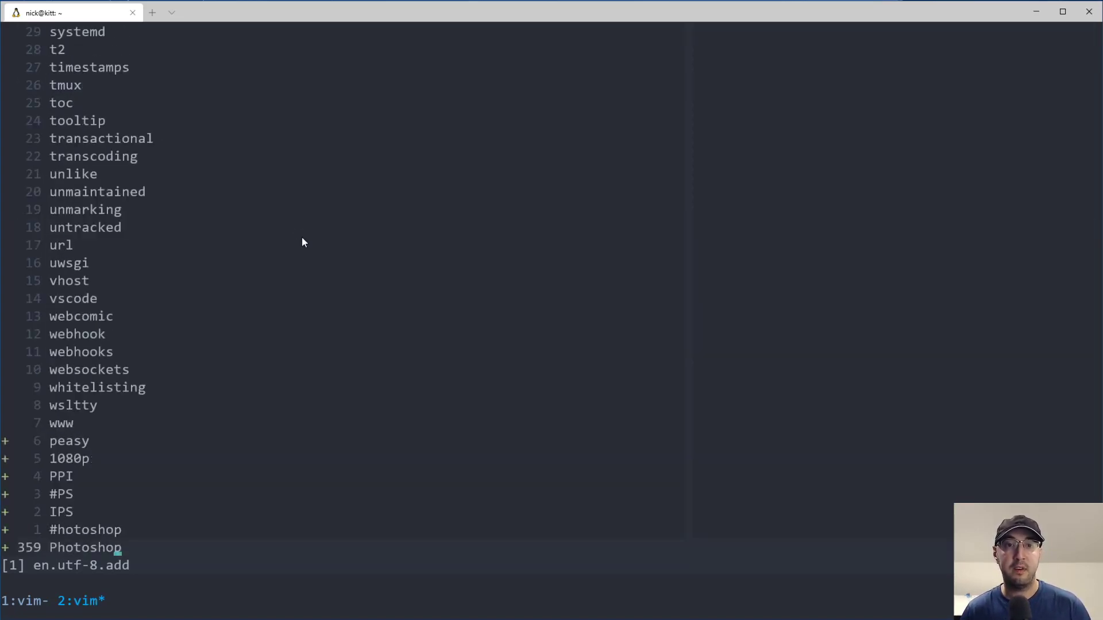
scroll(301, 240, down, 3)
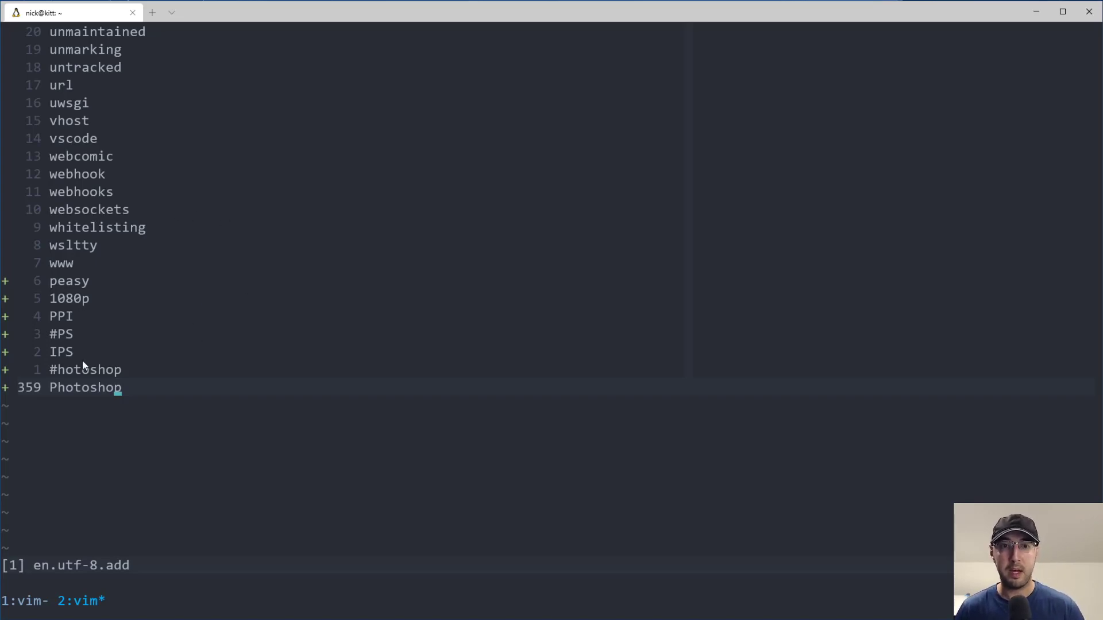
Delete the #hotoshop and #PS lines from the word list
click(52, 370)
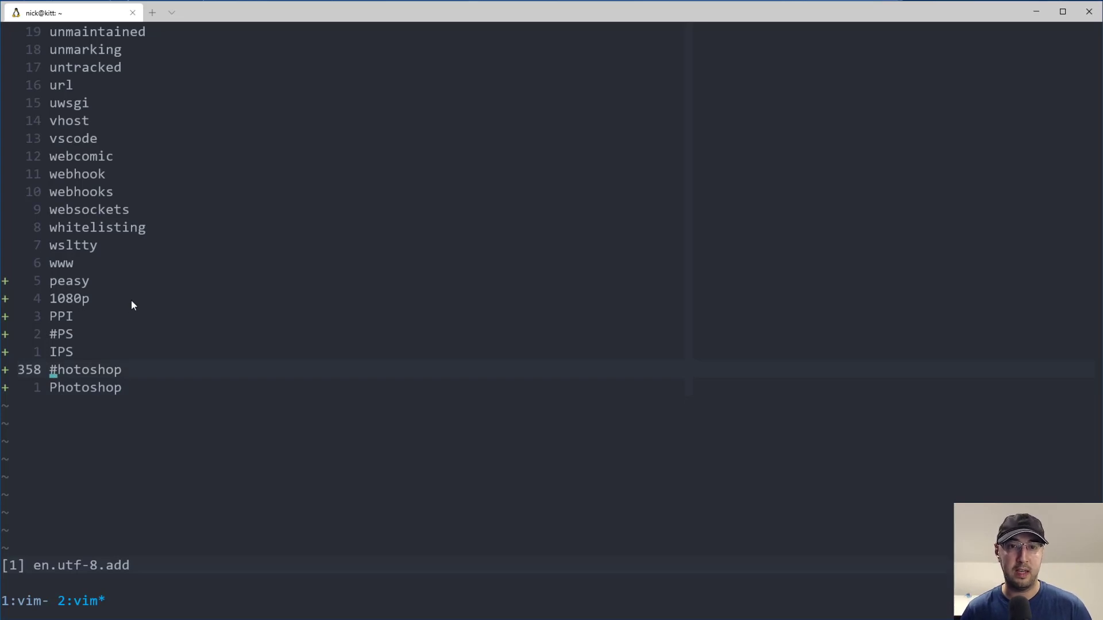
key(d)
key(d)
key(k)
key(k)
key(k)
key(j)
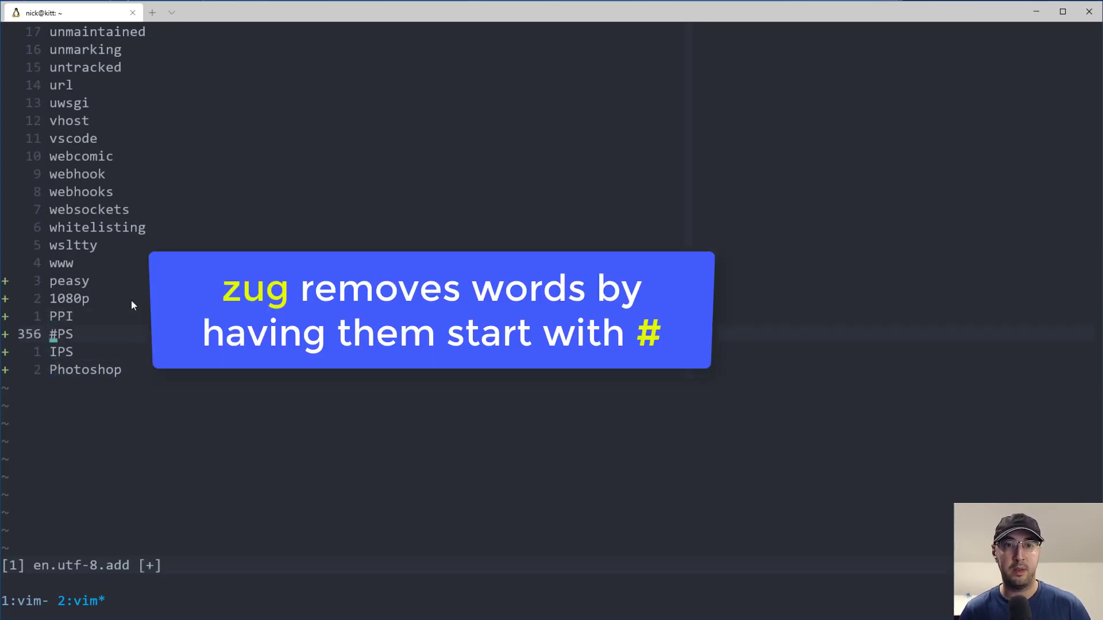
key(d)
key(d)
text(:w)
key(Return)
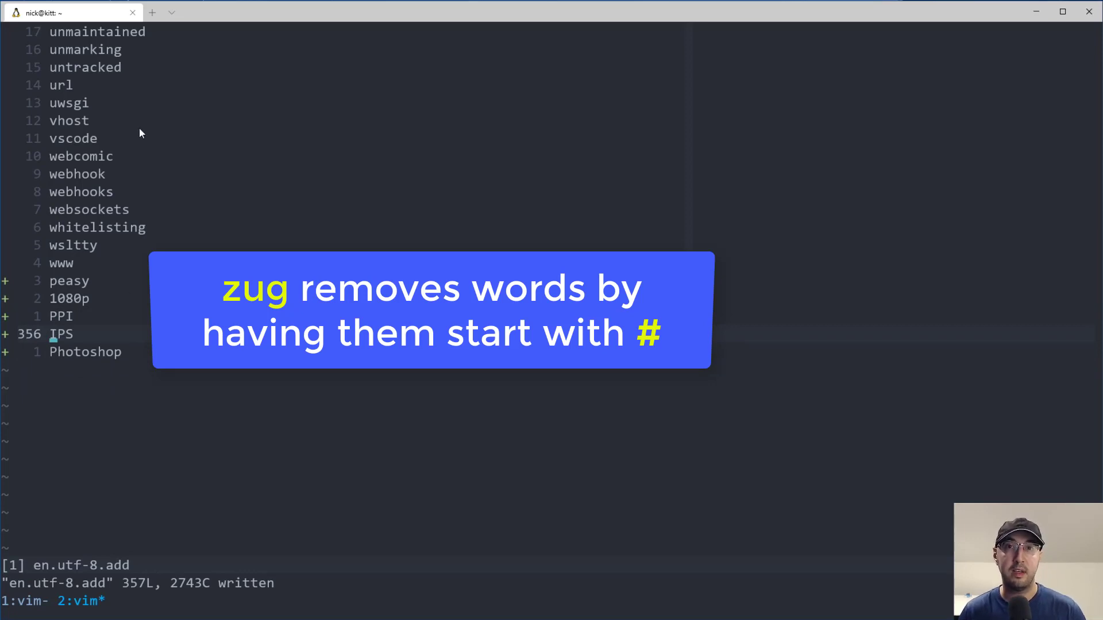
Highlight the new words peasy through Photoshop, then save with :wq and exit
click(96, 100)
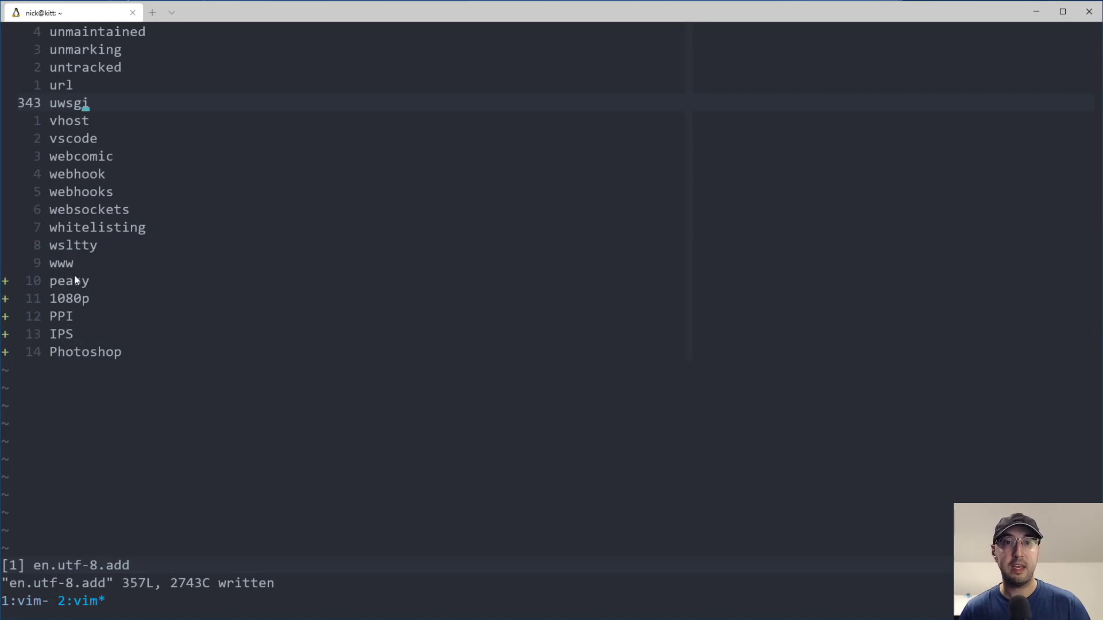
mouse_move(129, 350)
mouse_down()
mouse_move(134, 343)
mouse_move(54, 282)
mouse_up()
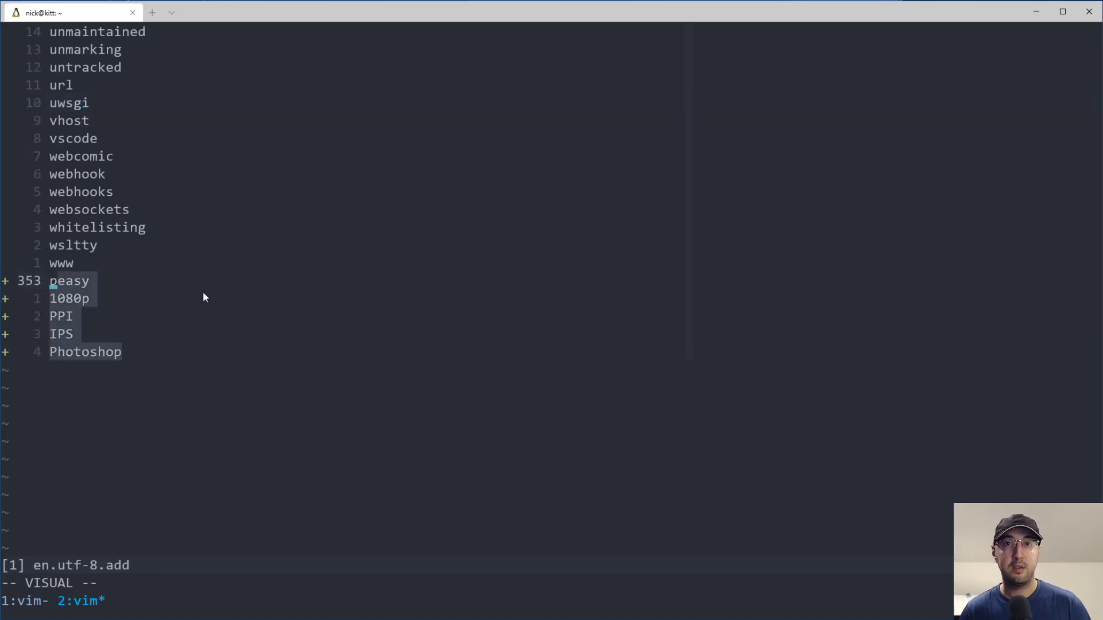
click(155, 251)
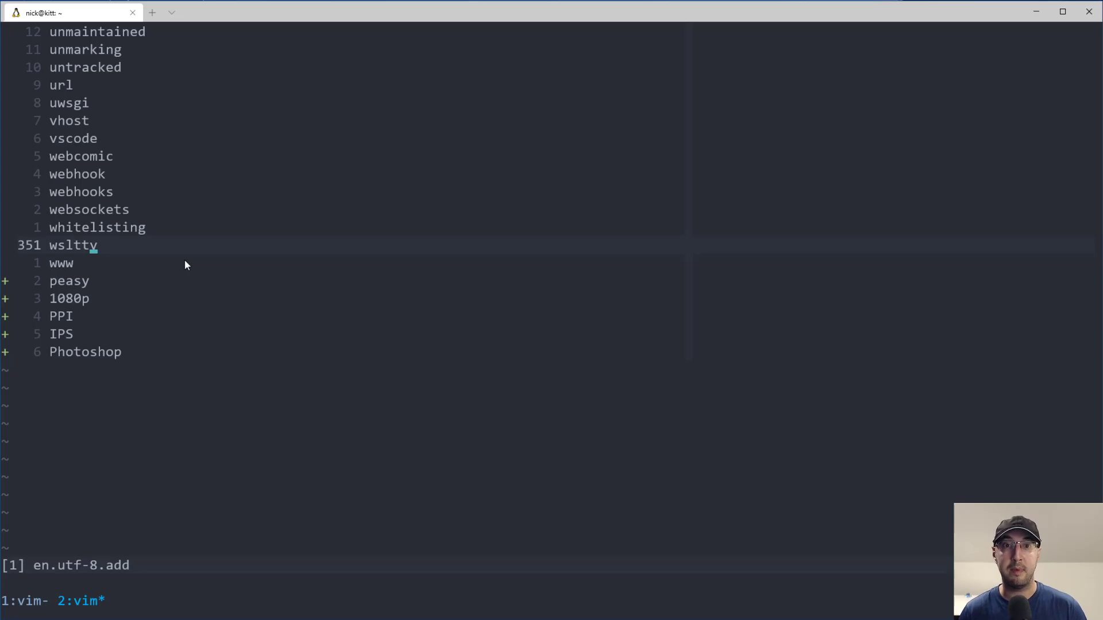
click(161, 359)
drag(161, 360, 42, 283)
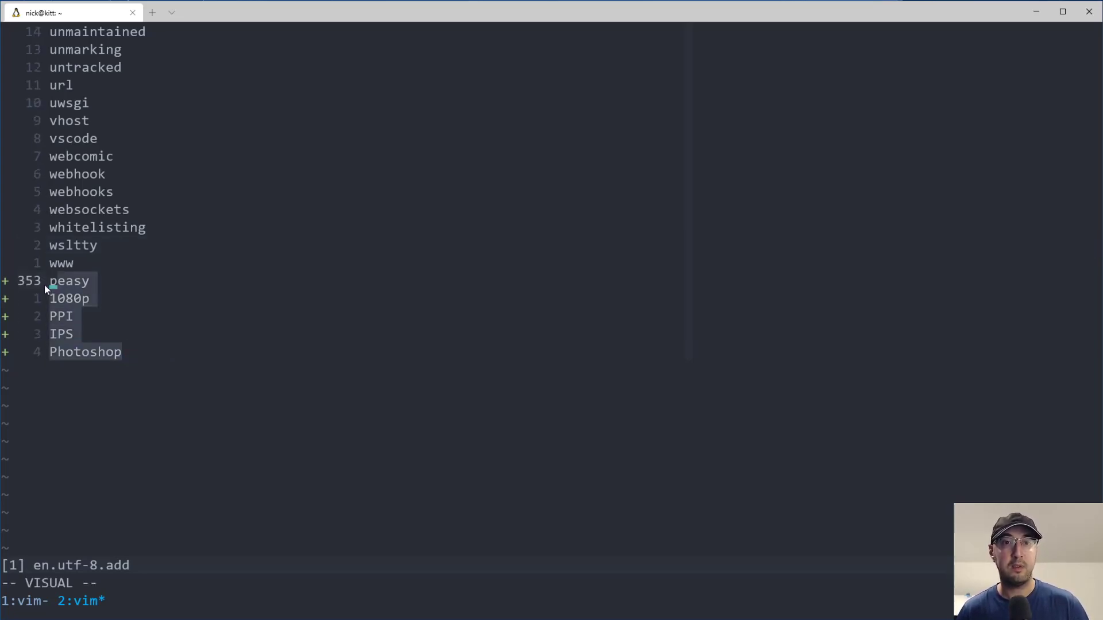
click(151, 276)
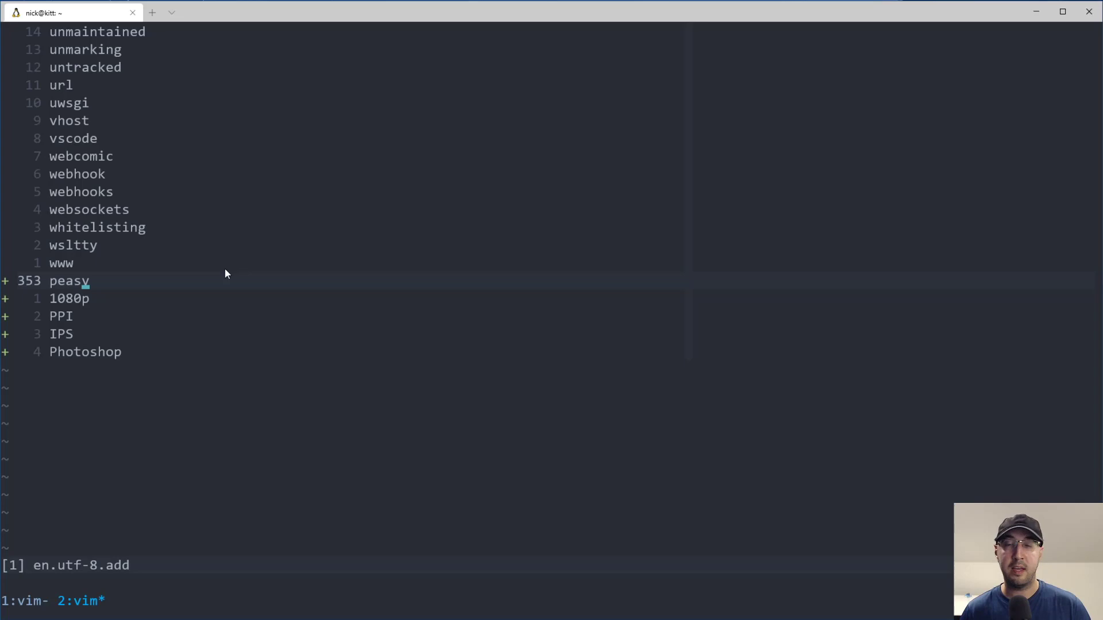
text(:wq)
key(Return)
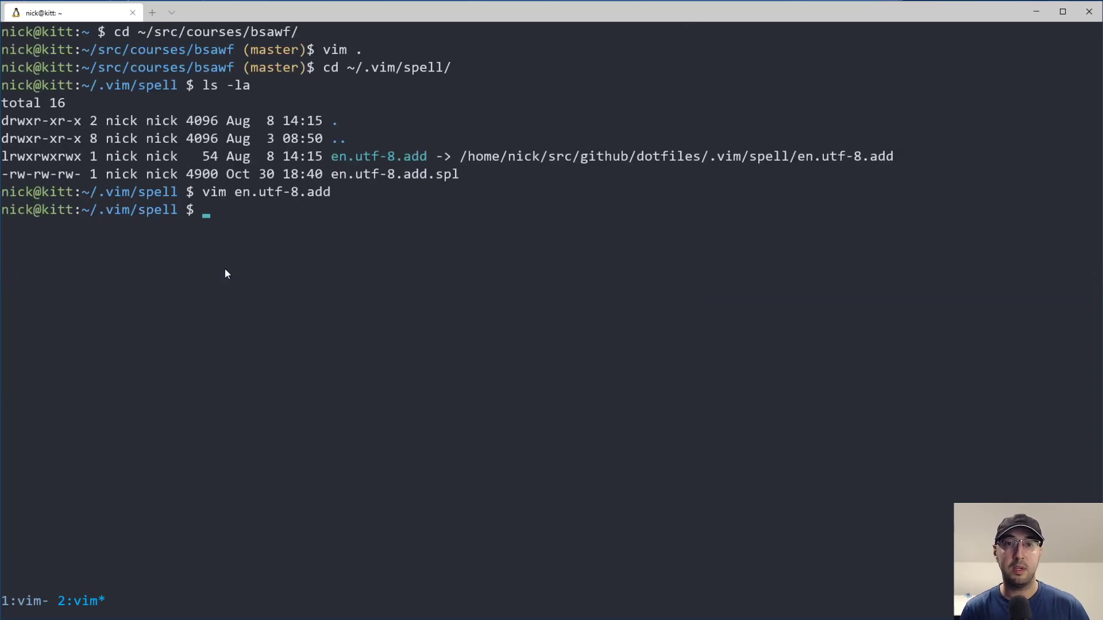
text(vim ~/.aliases)
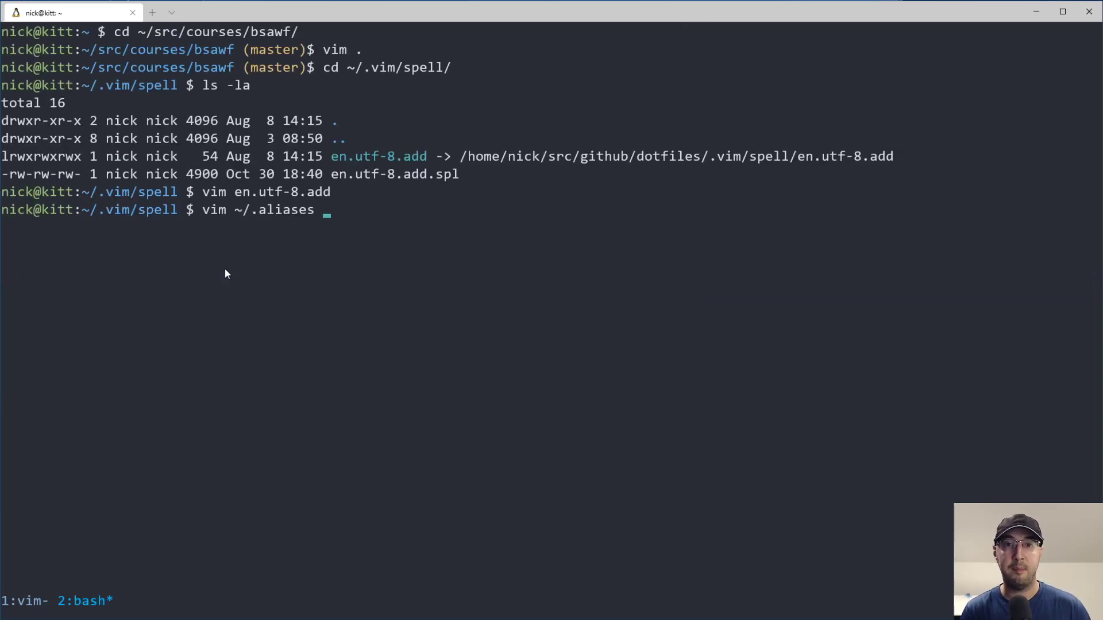
Open ~/.aliases, jump to its end and highlight the vss alias name
key(Return)
key(shift+g)
text(zz)
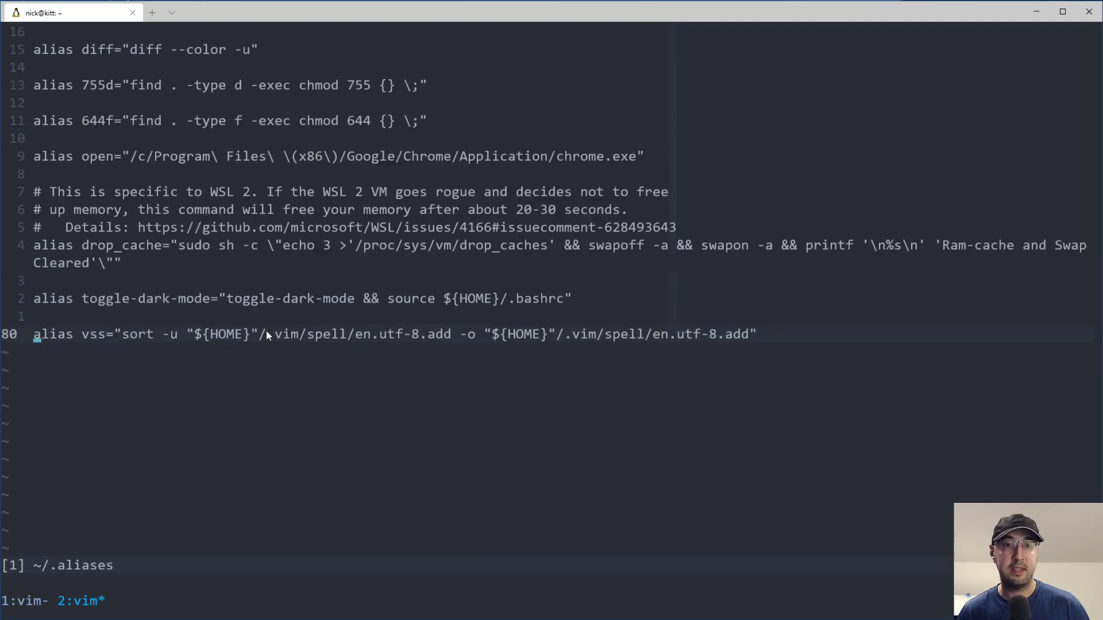
scroll(267, 329, up, 1)
scroll(266, 330, up, 1)
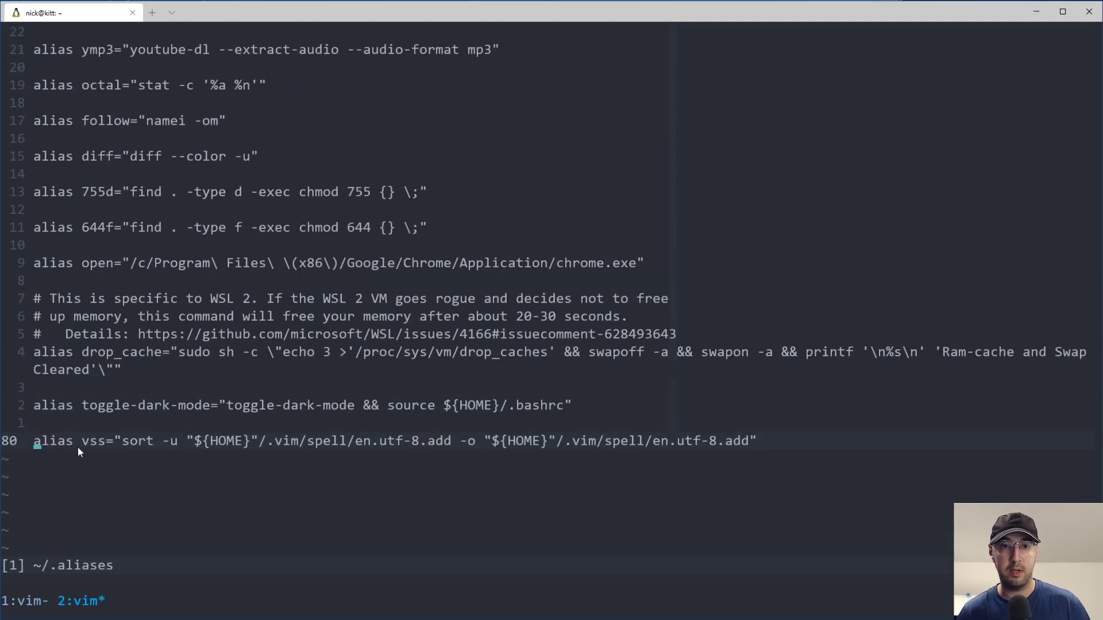
drag(83, 442, 102, 441)
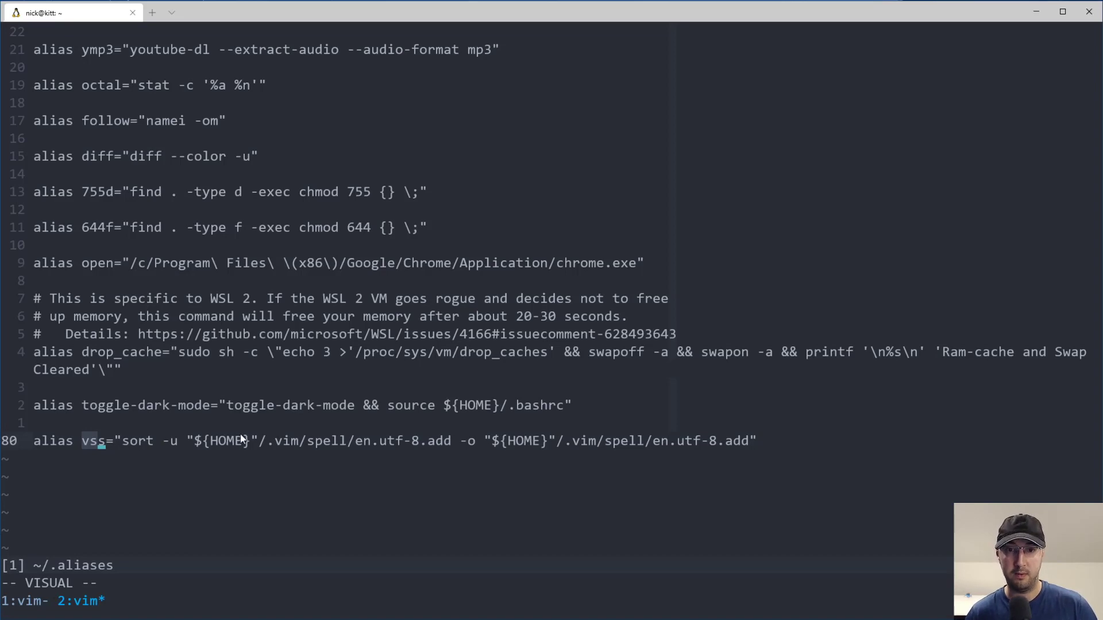
click(145, 439)
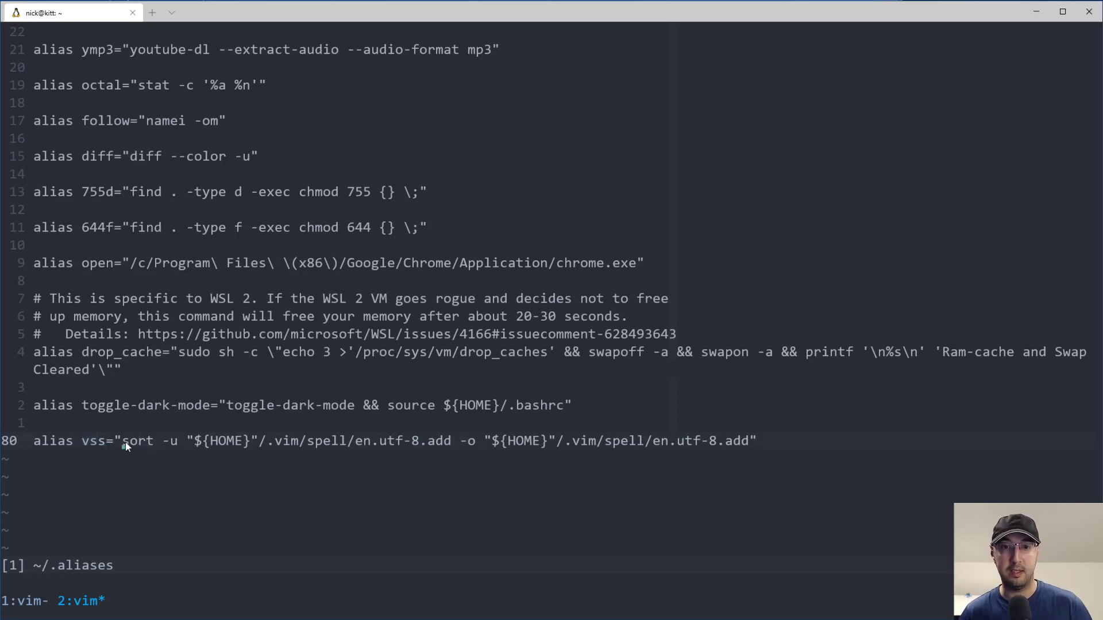
Highlight the alias's sort -u, input word list and -o output path, then quit
drag(125, 442, 177, 443)
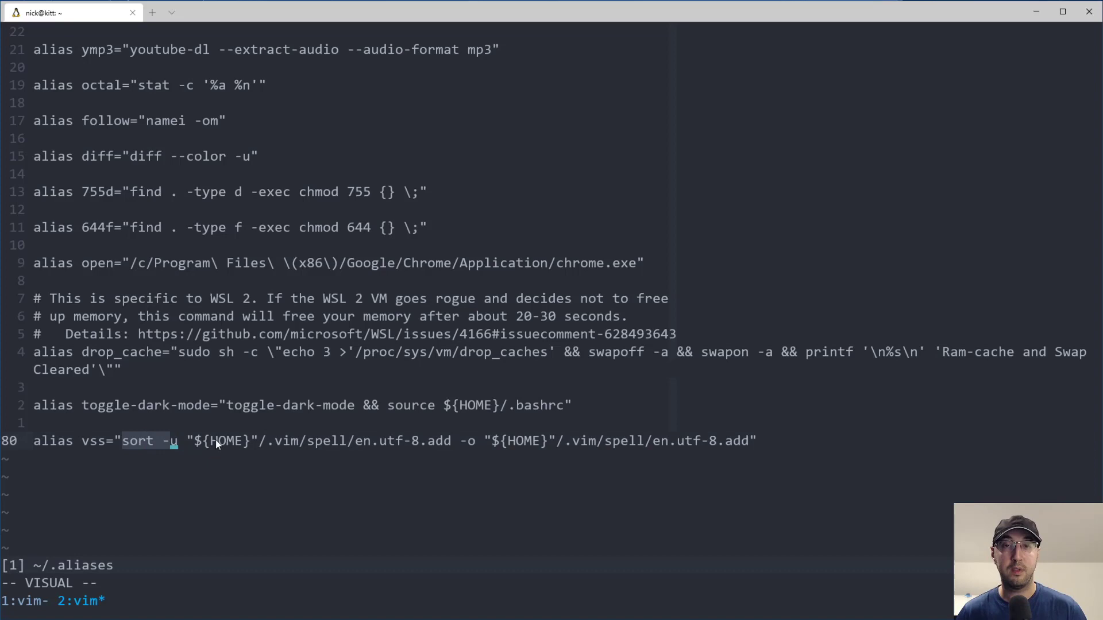
drag(187, 442, 356, 445)
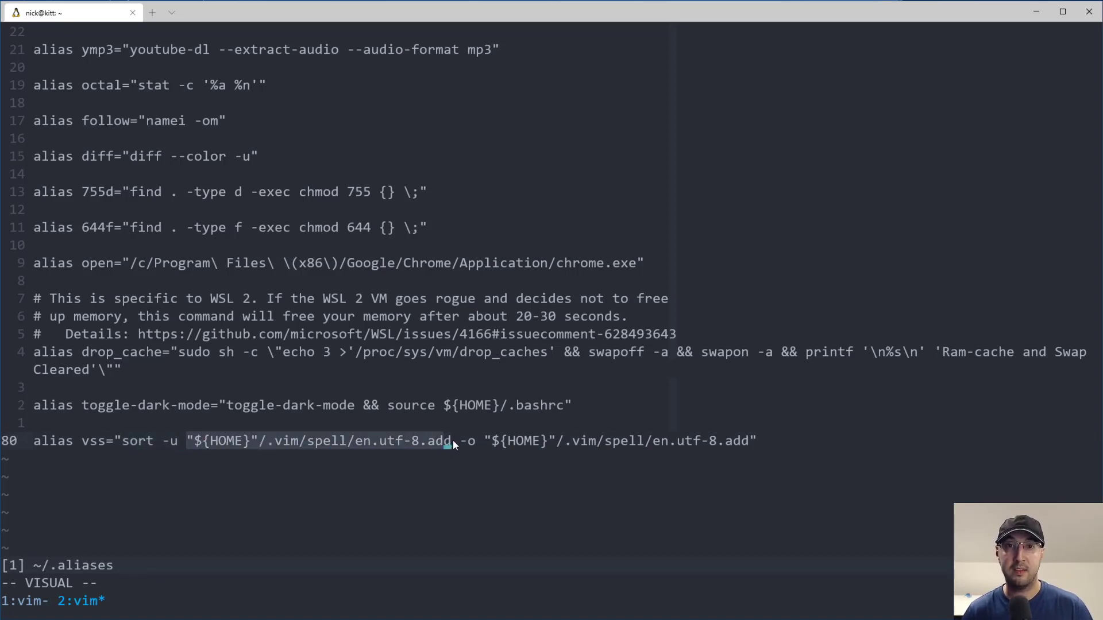
click(385, 441)
drag(462, 441, 741, 441)
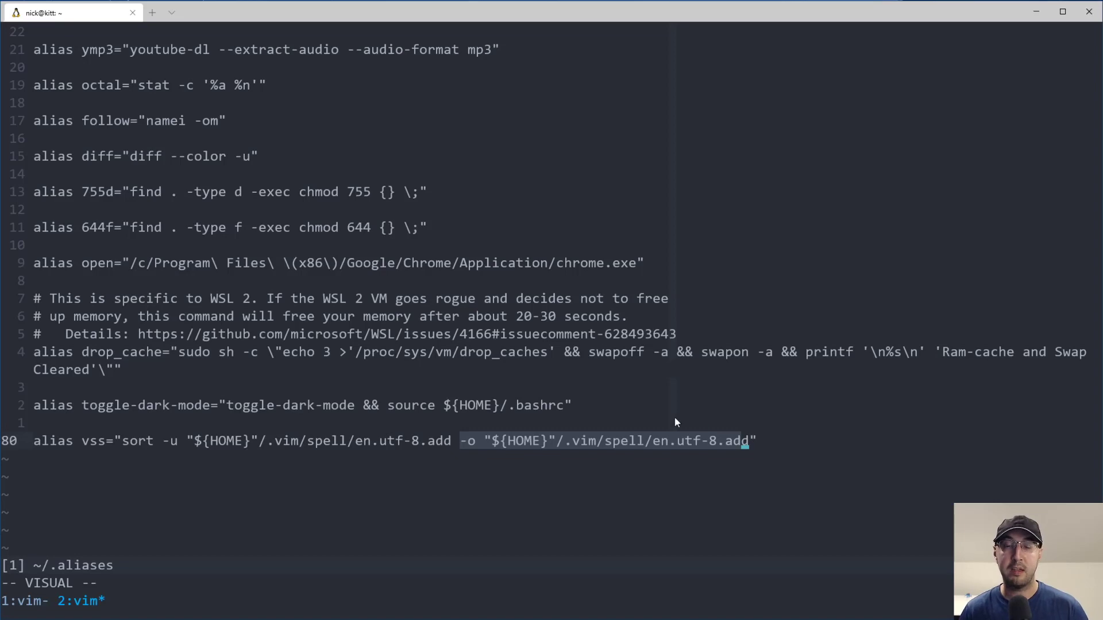
click(212, 437)
text(:)
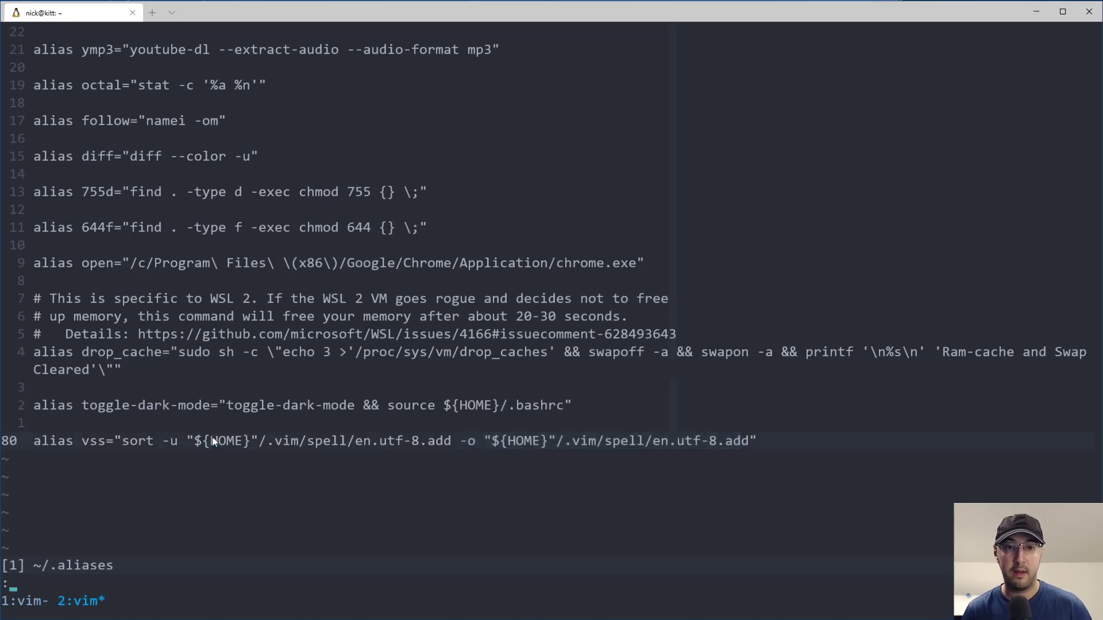
text(q!)
key(Return)
text(vss)
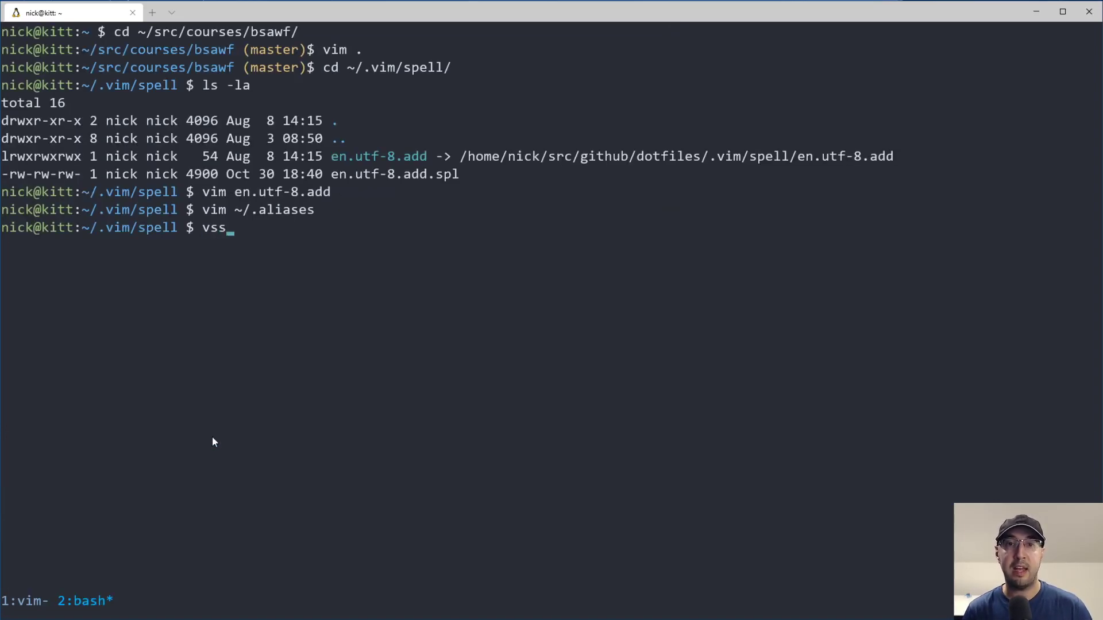
Run vss to sort the word list, reopen it and jump to its end
key(Return)
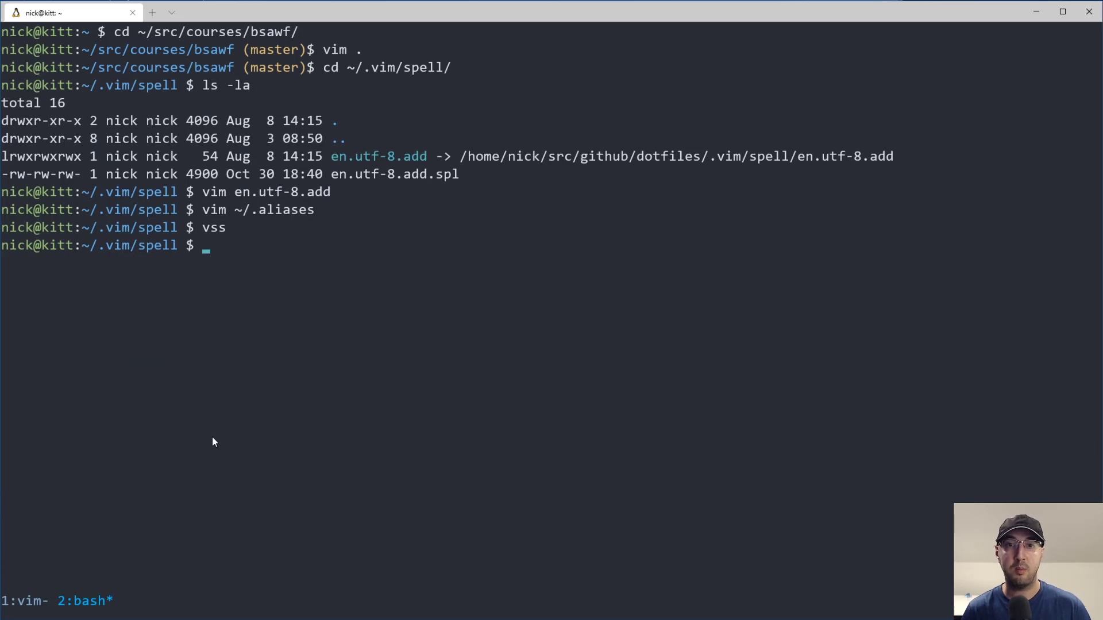
key(Up)
key(Up)
key(Up)
key(Return)
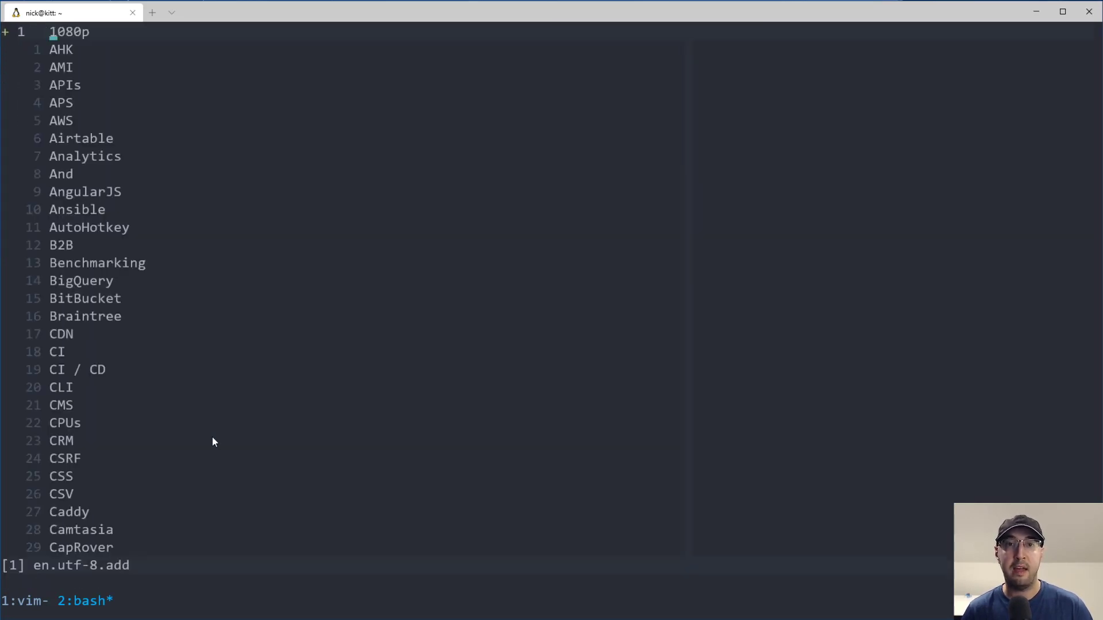
click(168, 230)
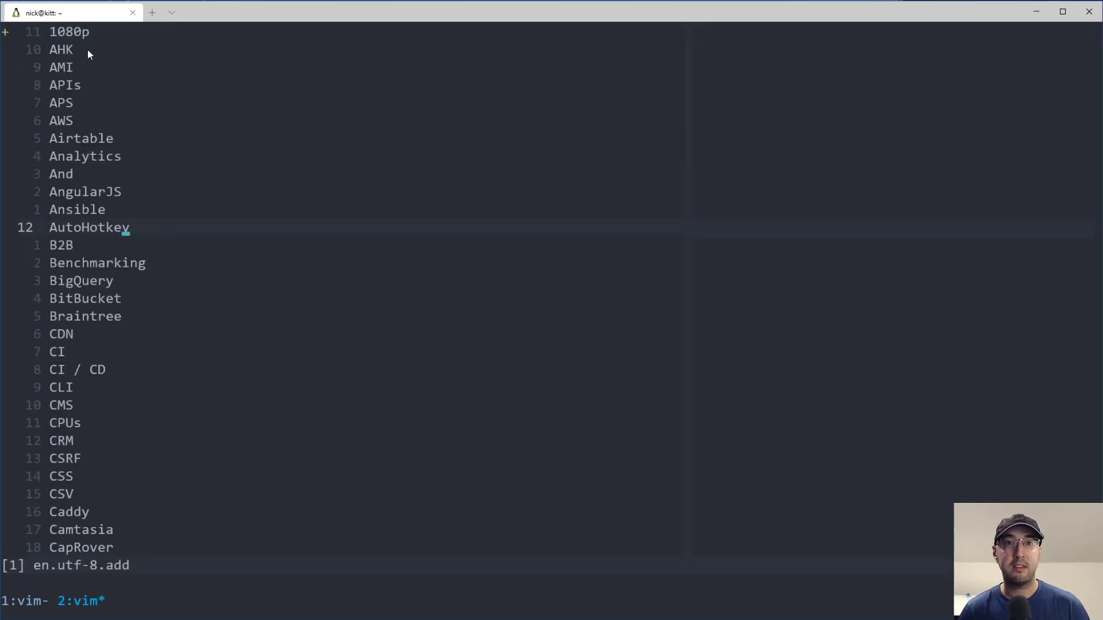
click(206, 267)
key(shift+g)
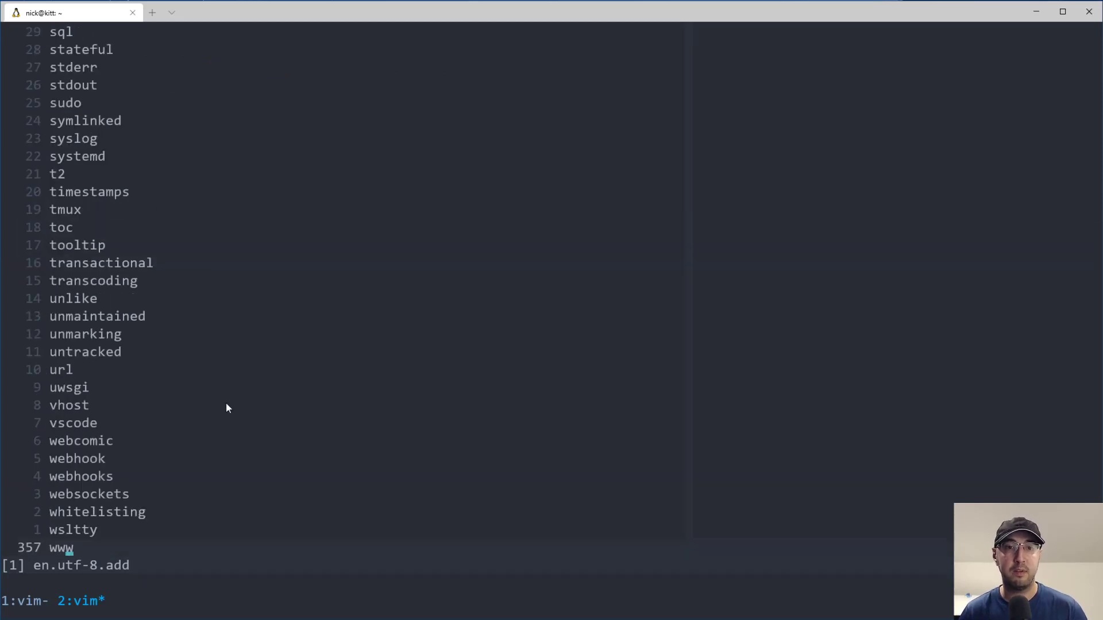
key(z)
key(z)
scroll(185, 352, up, 5)
scroll(196, 355, up, 10)
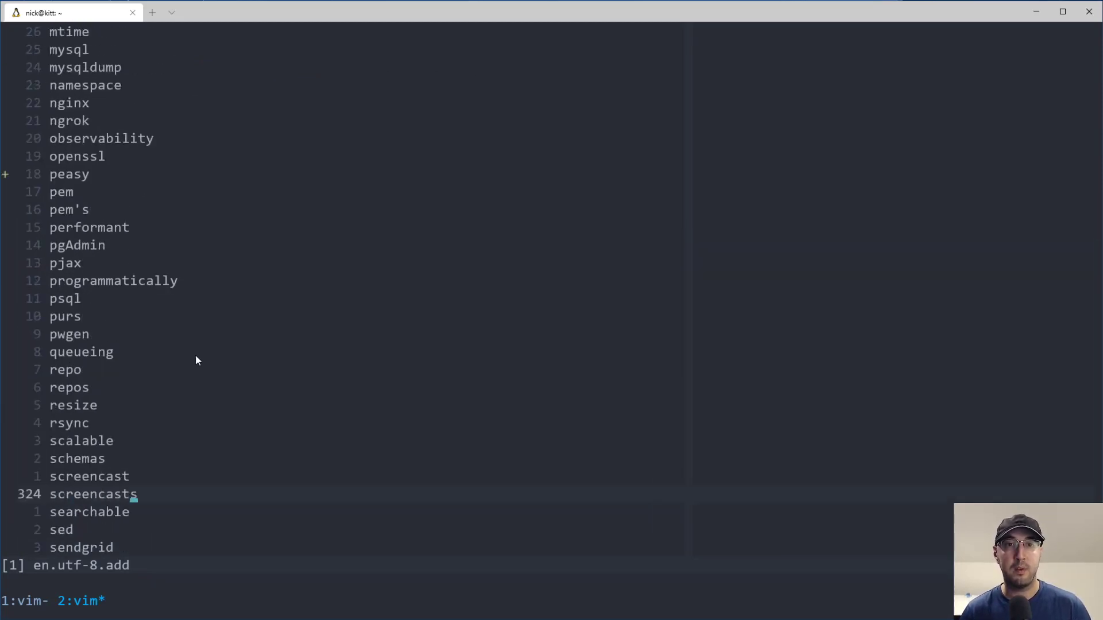
scroll(195, 356, up, 3)
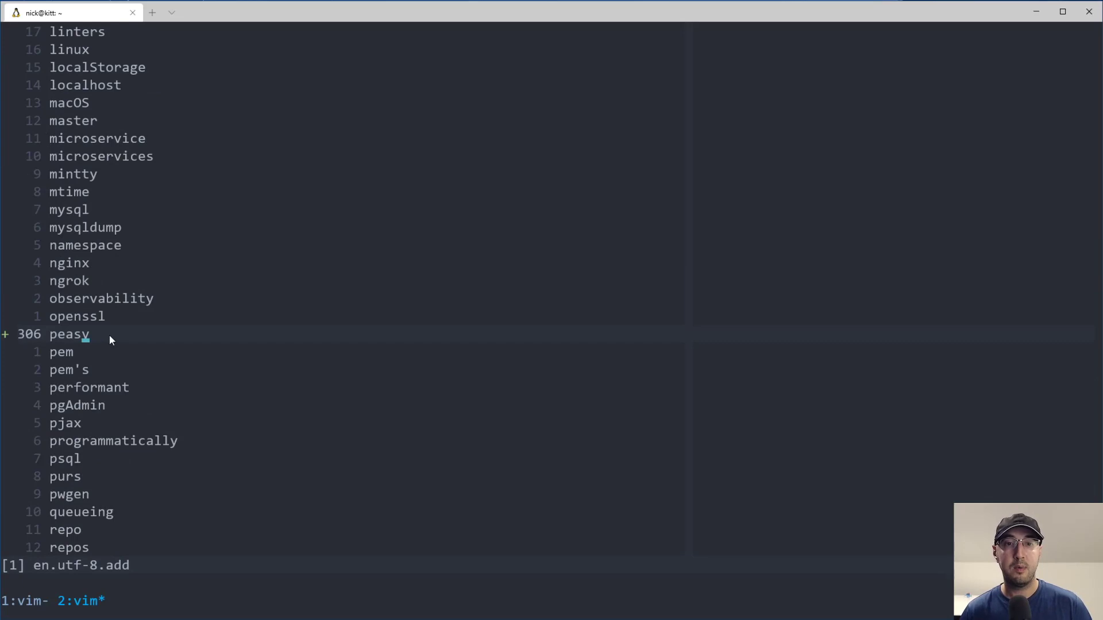
Check the openssl and pem entries, then write the list with :wq
click(74, 317)
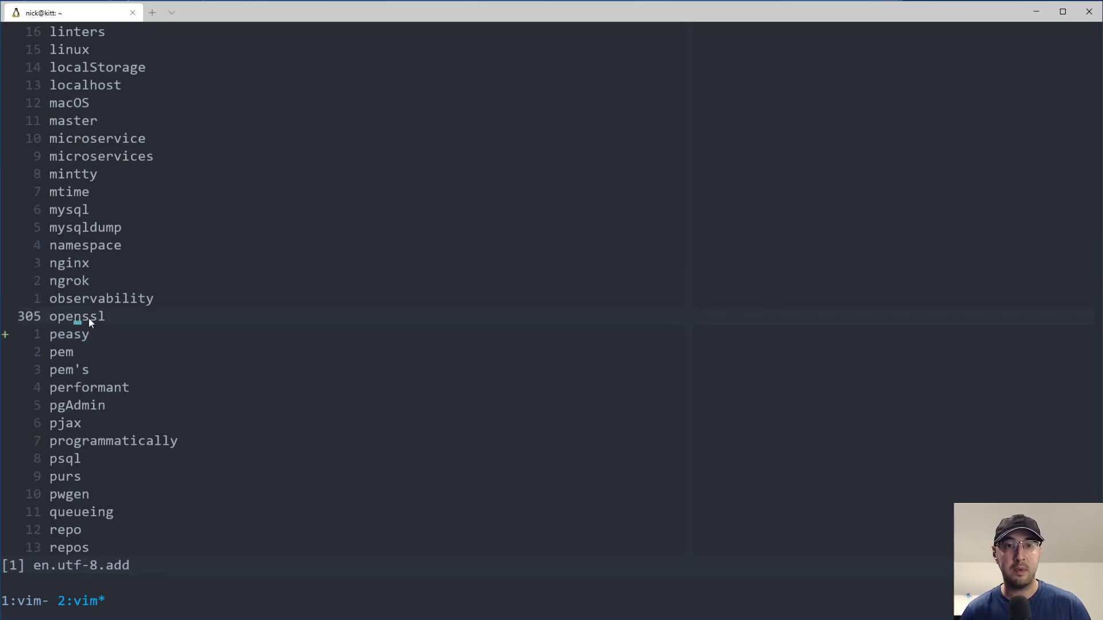
click(93, 317)
click(80, 351)
scroll(273, 370, up, 10)
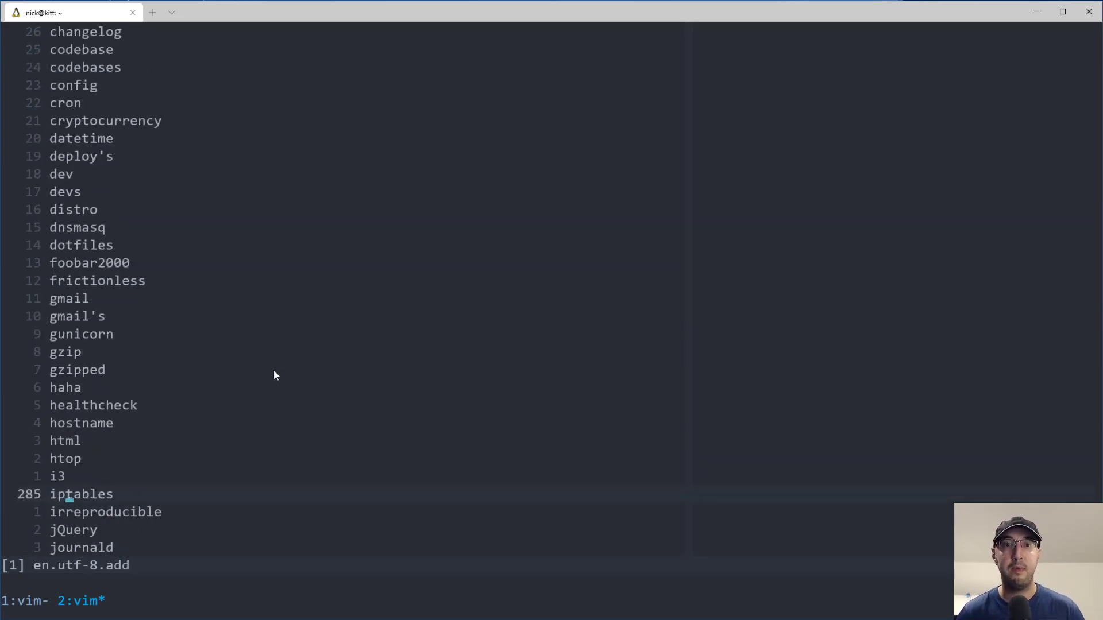
scroll(273, 370, up, 9)
text(:wq)
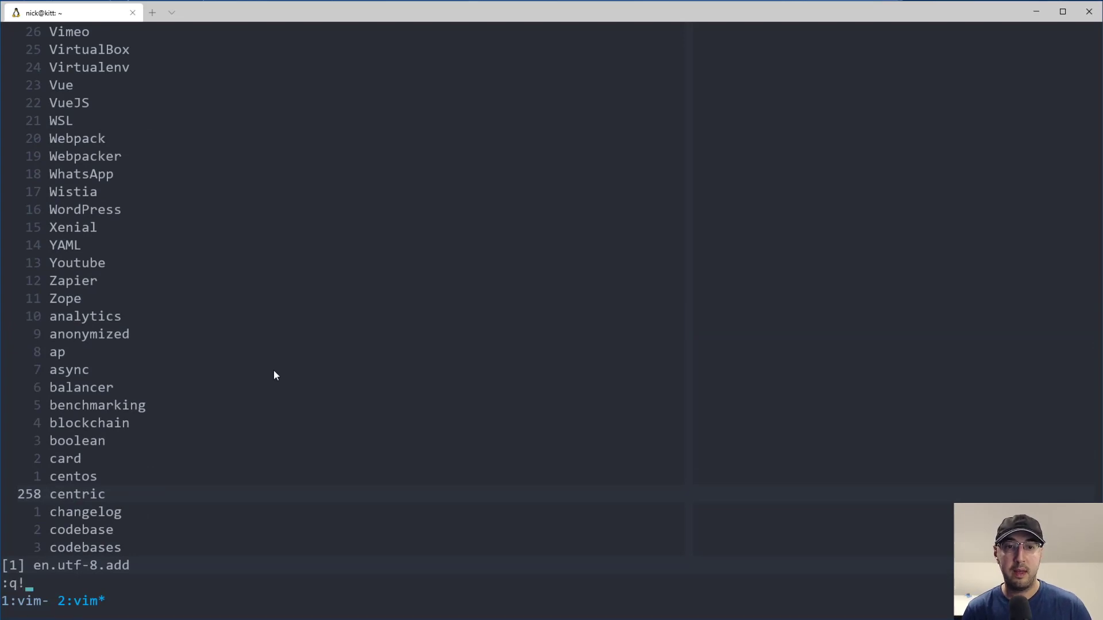
key(Return)
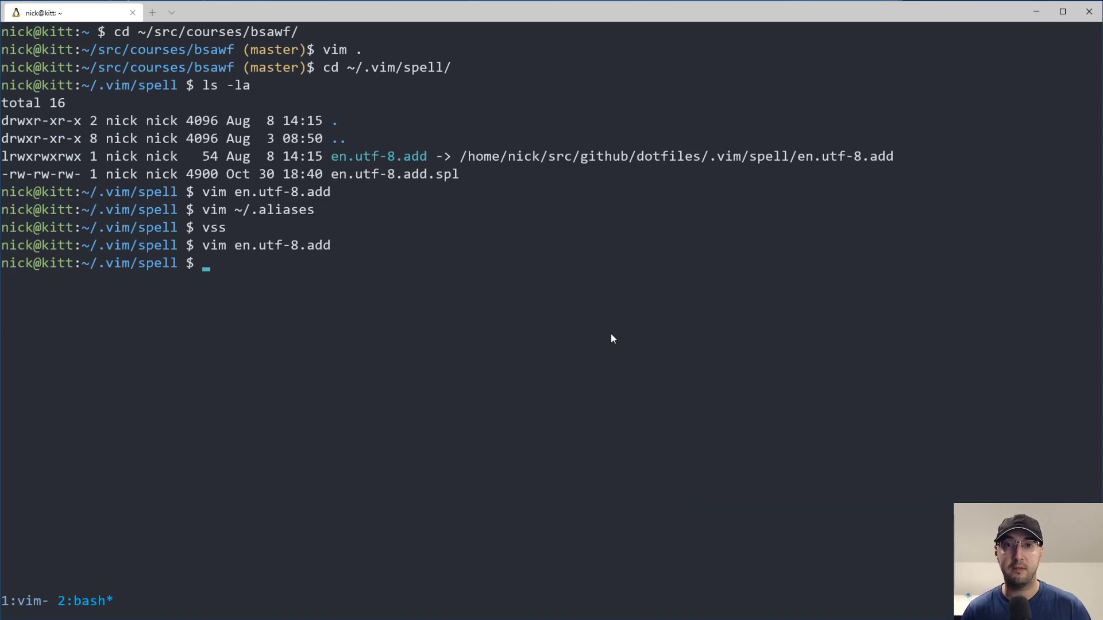
text(cd ~/src/)
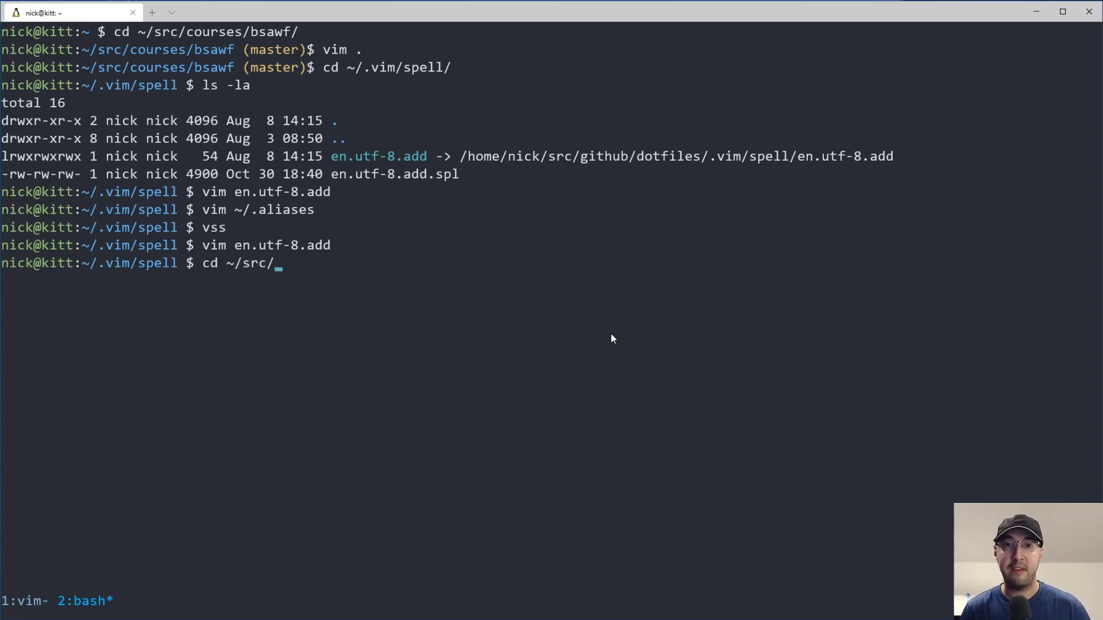
text(dot)
Move into ~/src/github/dotfiles and check git status
key(BackSpace)
key(BackSpace)
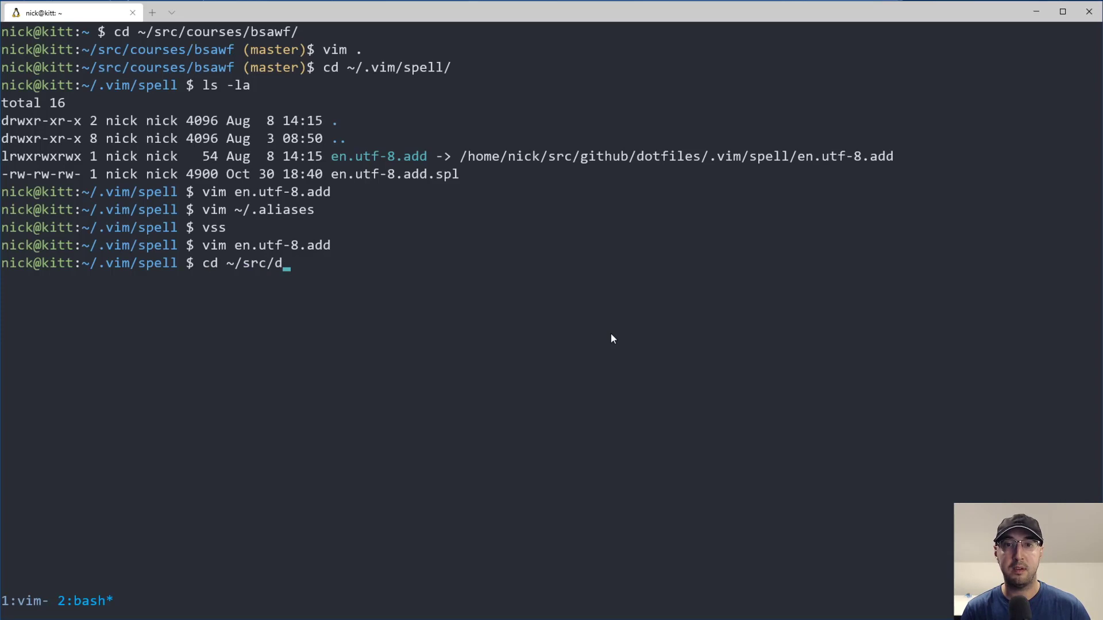
key(BackSpace)
text(github/dotfiles/)
key(Return)
text(gi)
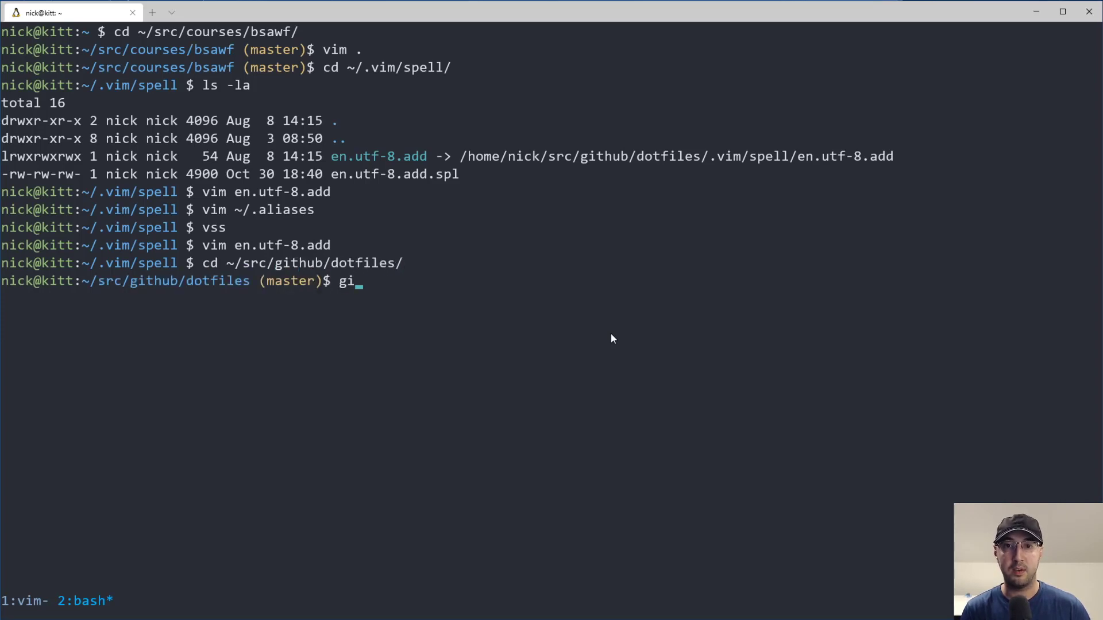
text(t status)
key(Return)
text(git ad)
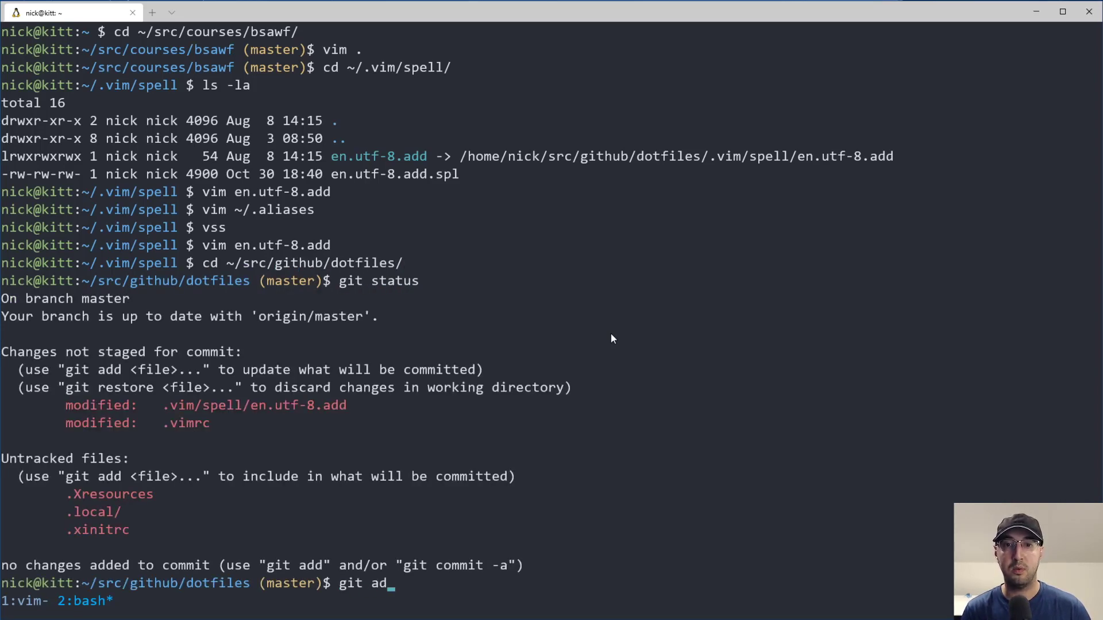
text(d -p .vim/sp)
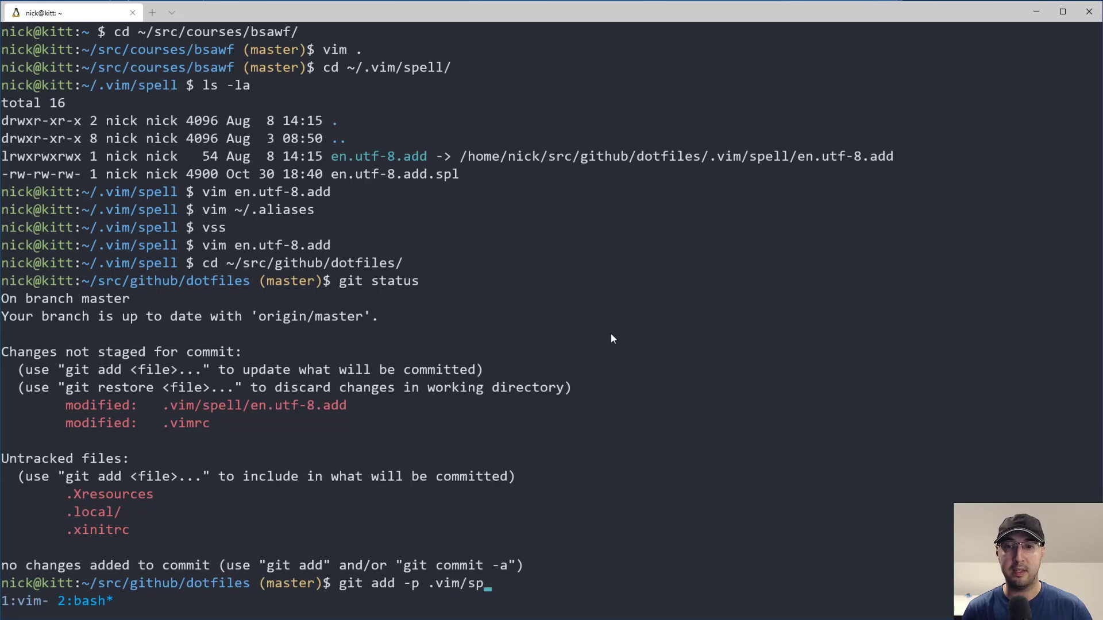
Stage the .vim spell changes with git add -p, accepting all four hunks
key(BackSpace)
key(BackSpace)
text(*)
key(Return)
text(y)
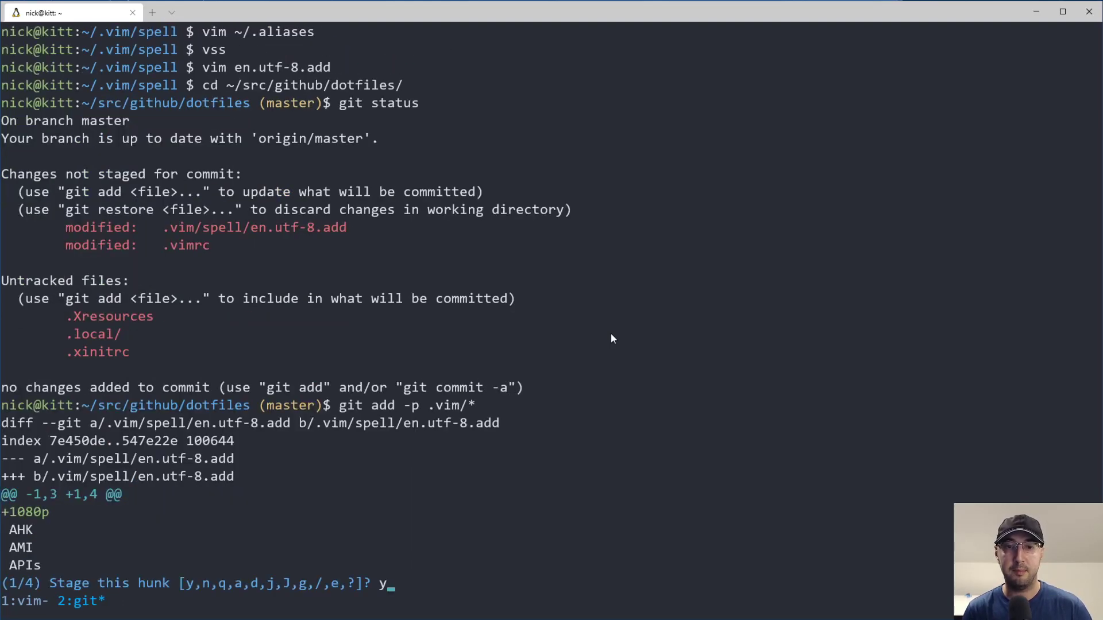
key(Return)
text(y)
key(Return)
text(y)
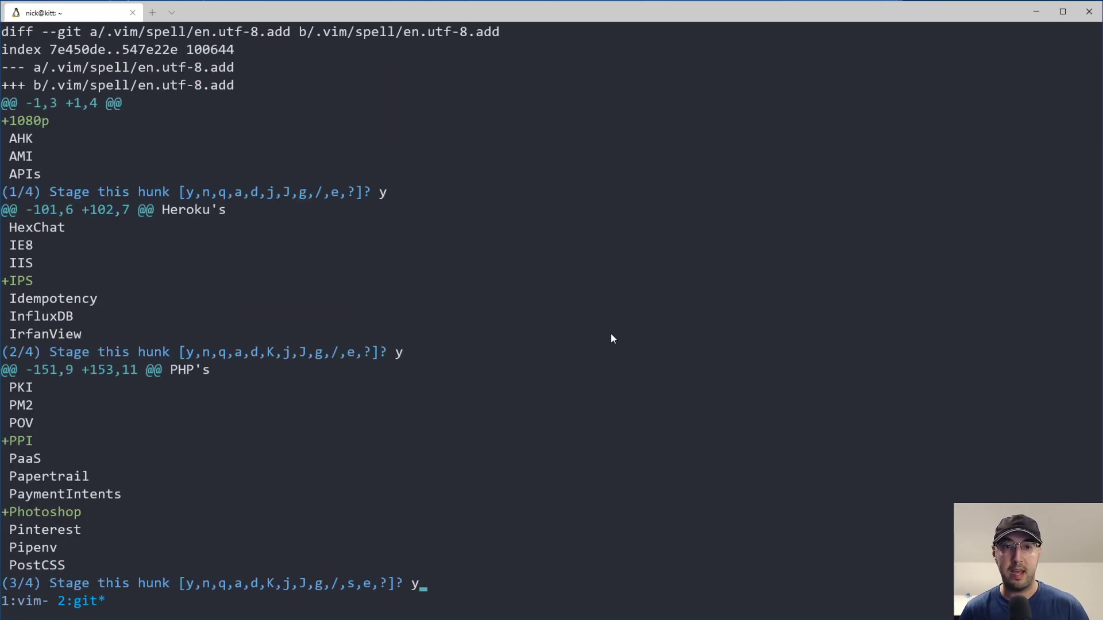
key(Return)
text(y)
key(Return)
text(git )
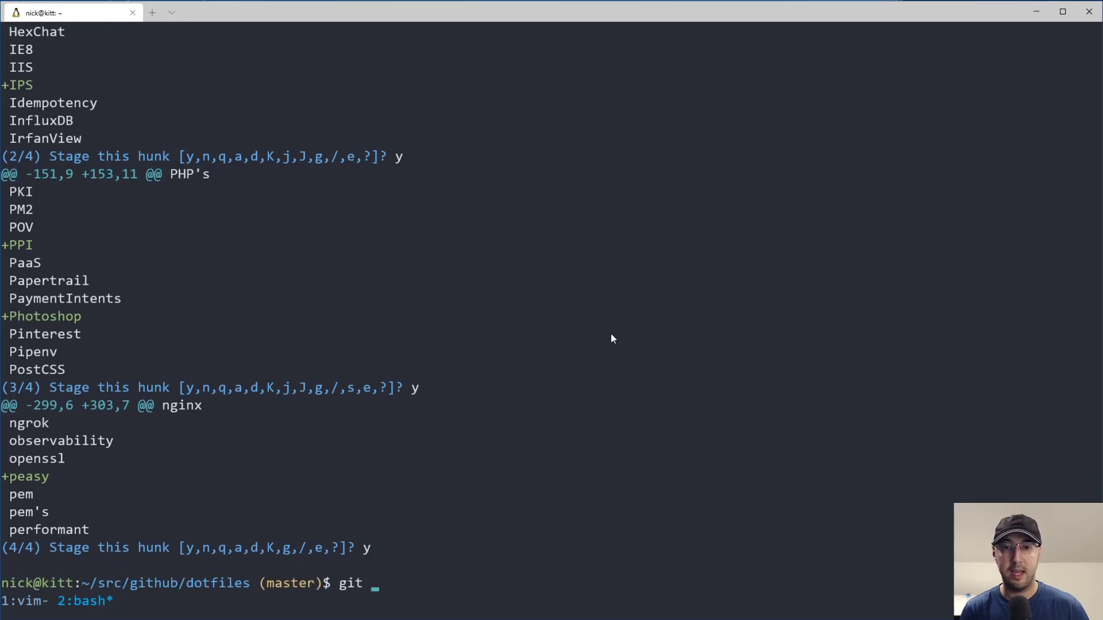
text(commit -m "Up)
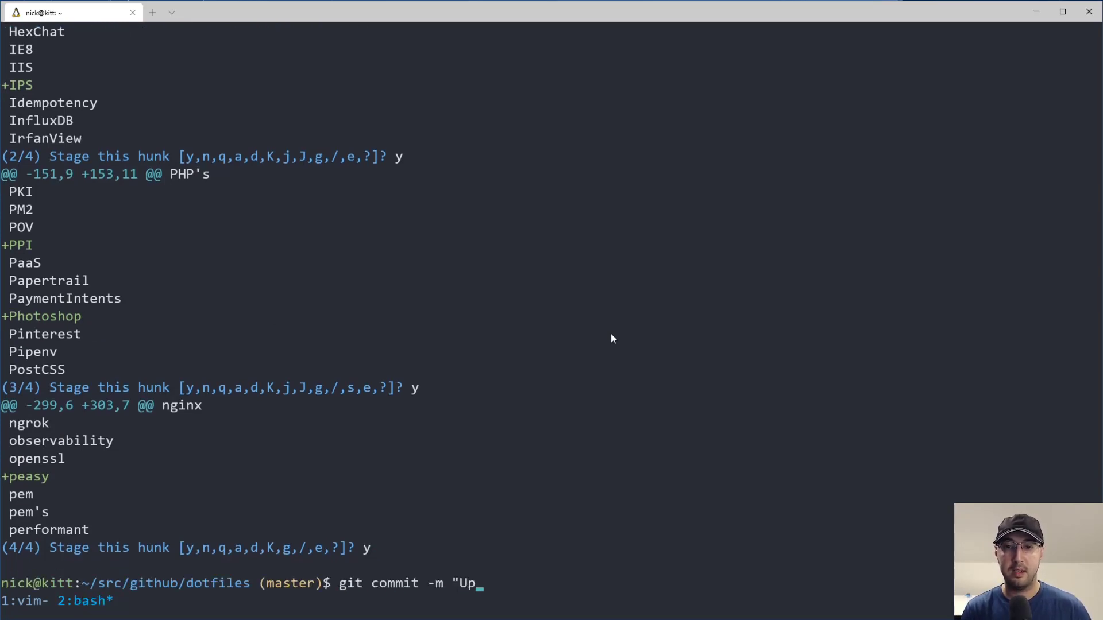
text(date Vim spell check )
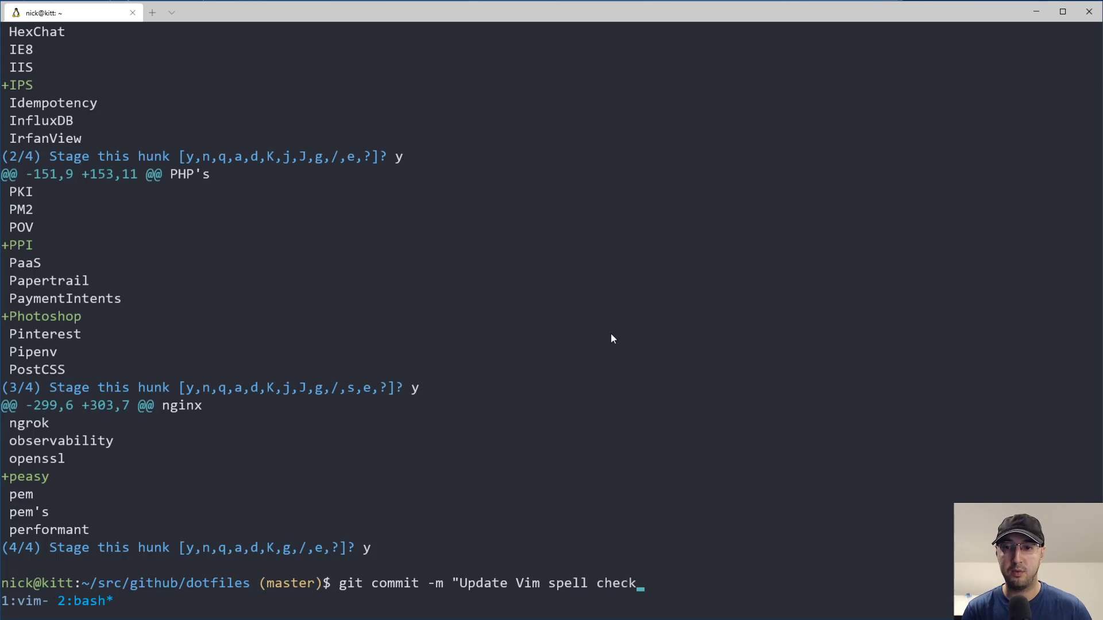
text(dictiona)
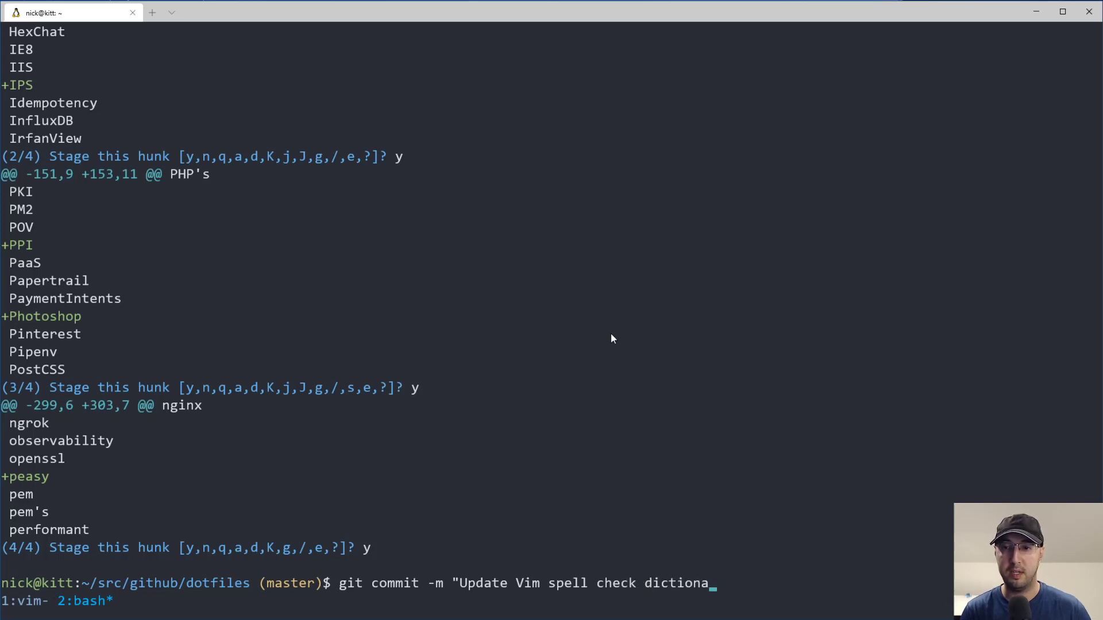
text(ry")
Commit as 'Update Vim spell check dictionary' and switch to tmux window 1
key(Return)
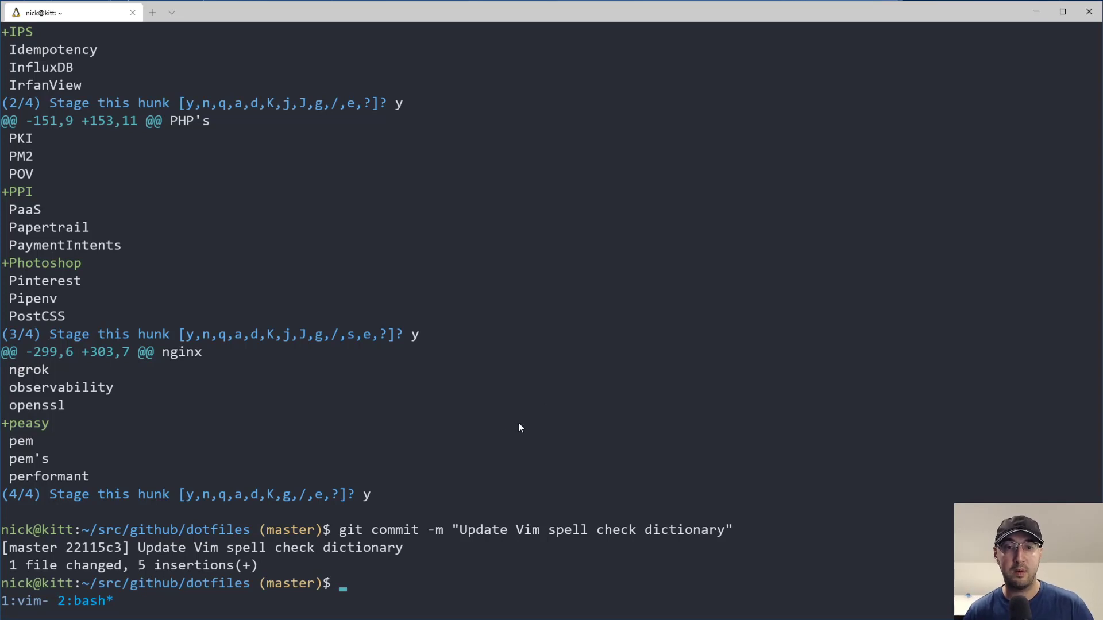
key(ctrl+b)
key(1)
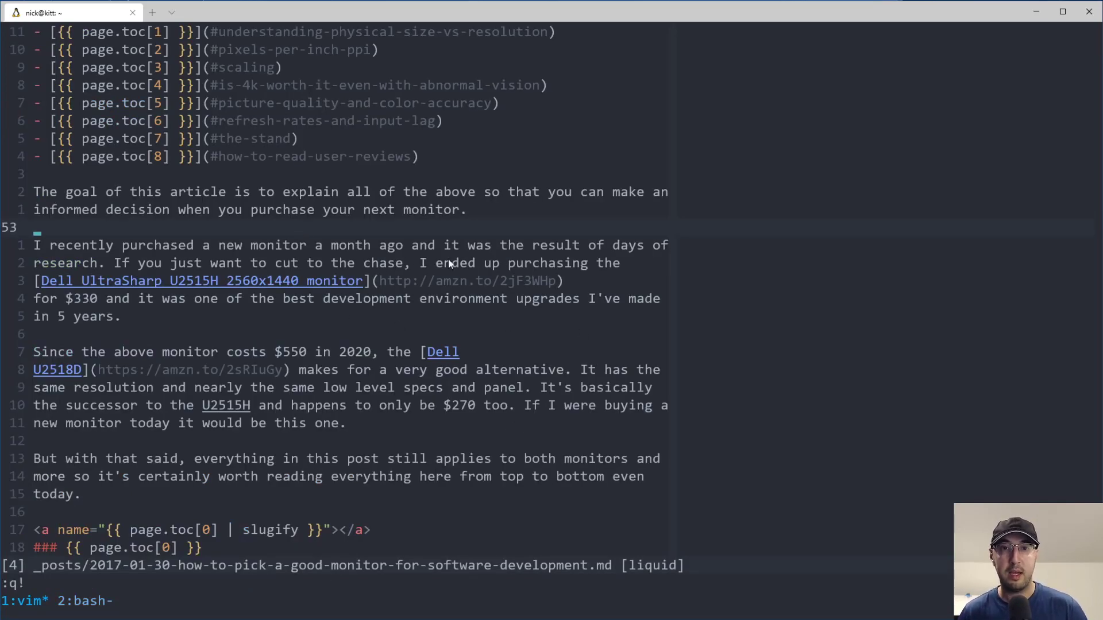
Open ~/.vimrc, search for spell and highlight the set nospell line
click(473, 237)
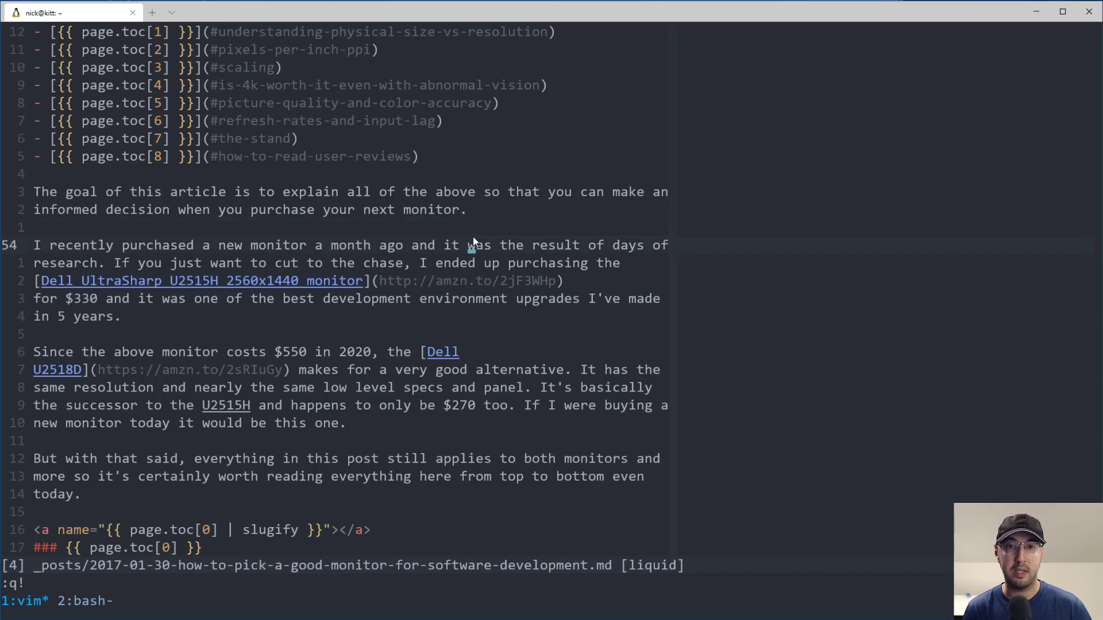
text(:e ~/.vimrc)
key(Return)
text(/sp)
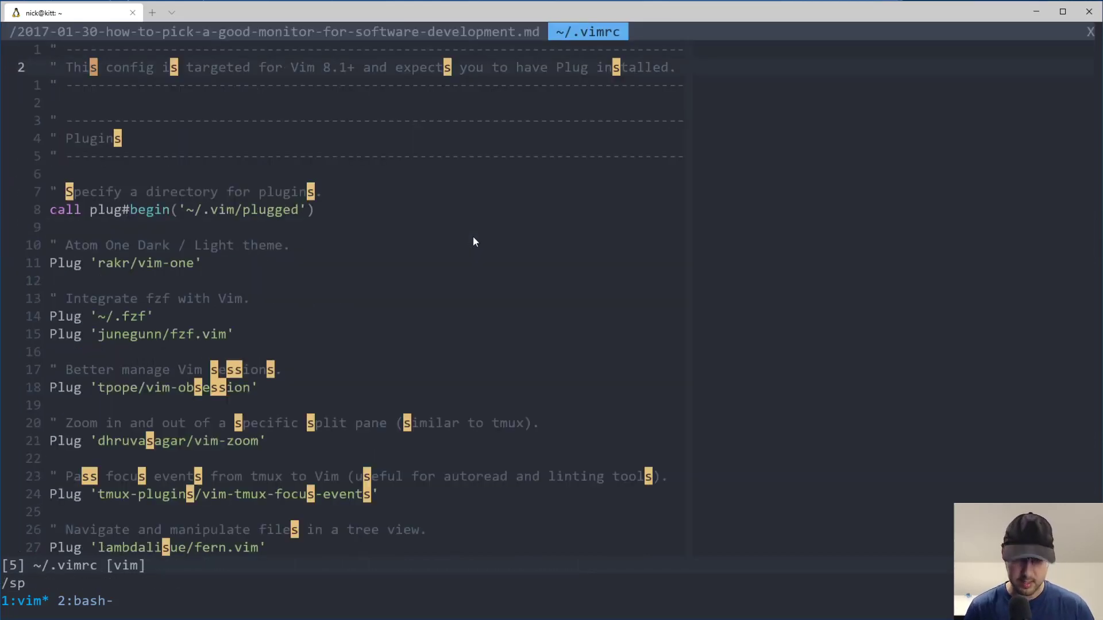
text(ell)
key(Return)
scroll(470, 254, down, 2)
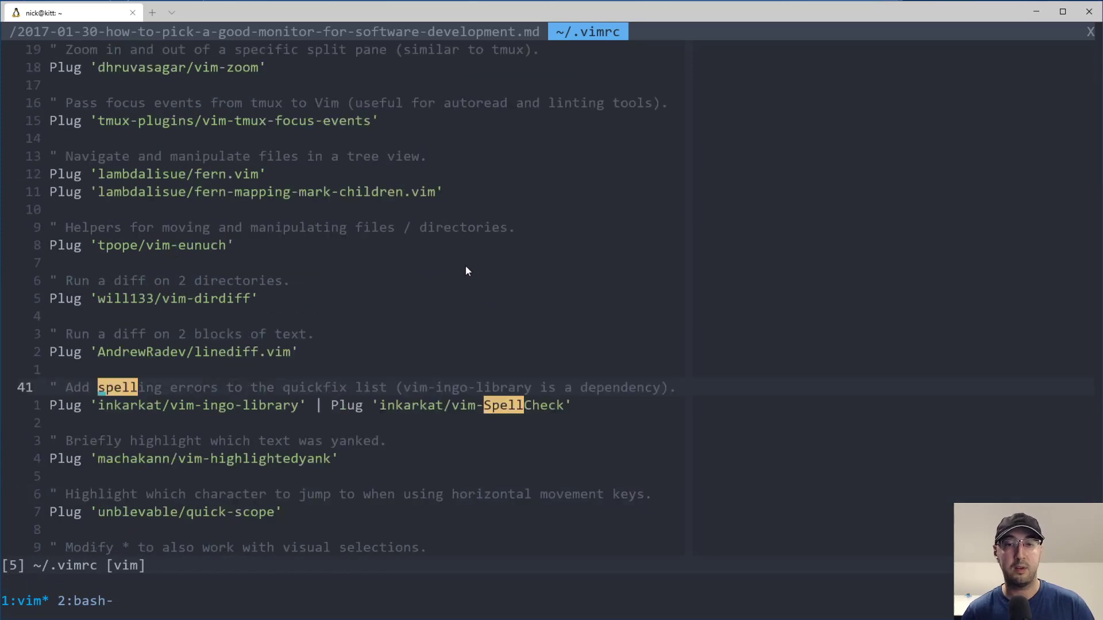
scroll(476, 333, down, 1)
key(n)
key(n)
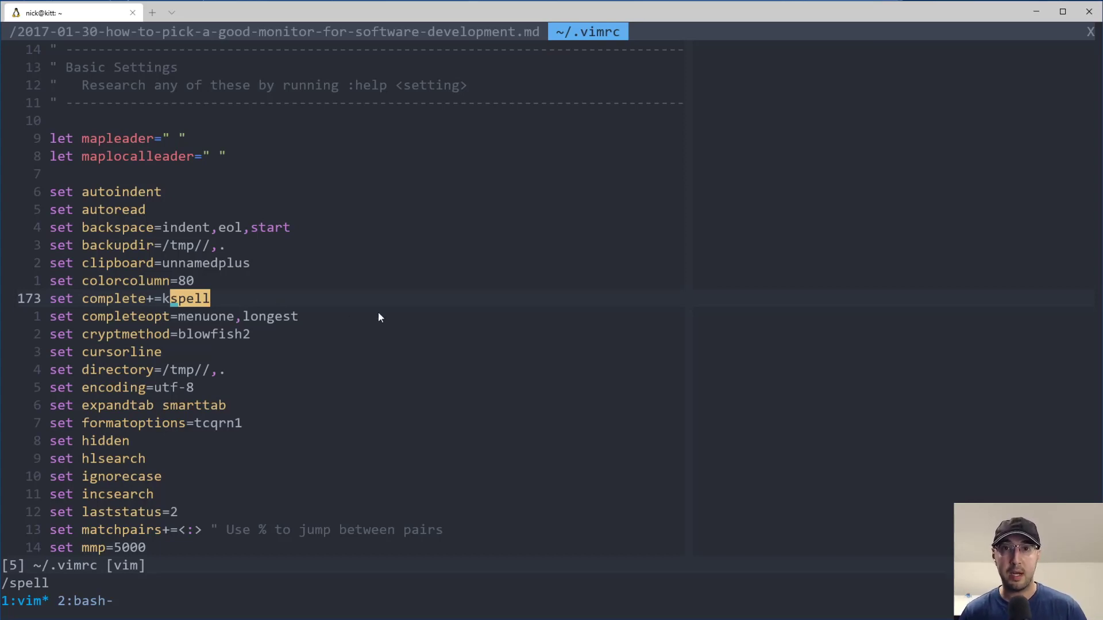
key(n)
scroll(379, 316, down, 1)
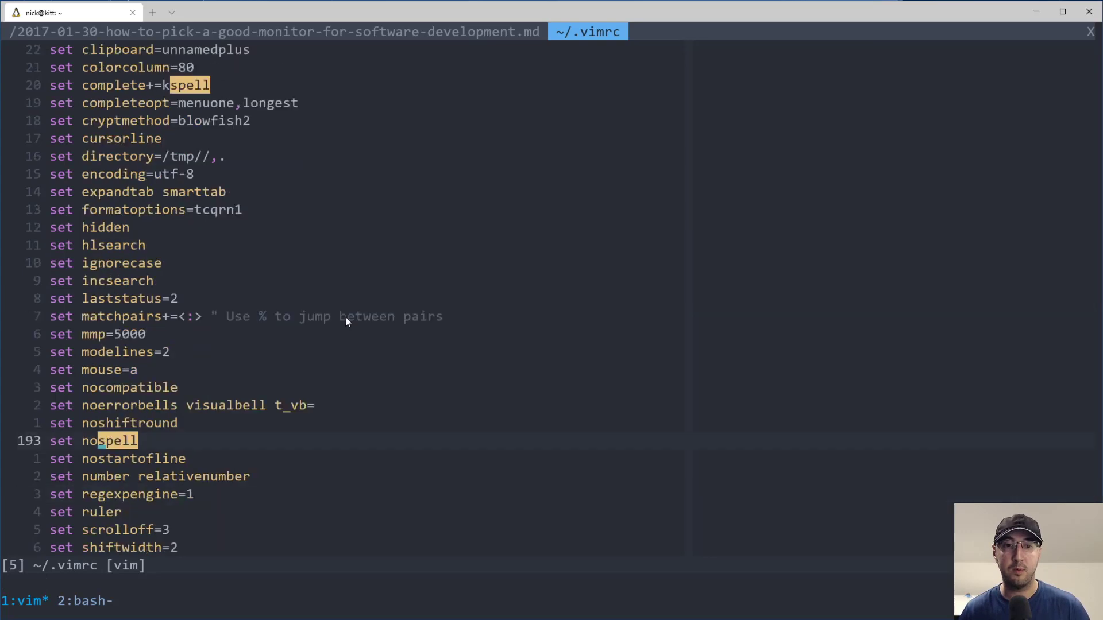
scroll(301, 319, down, 2)
drag(184, 336, 55, 336)
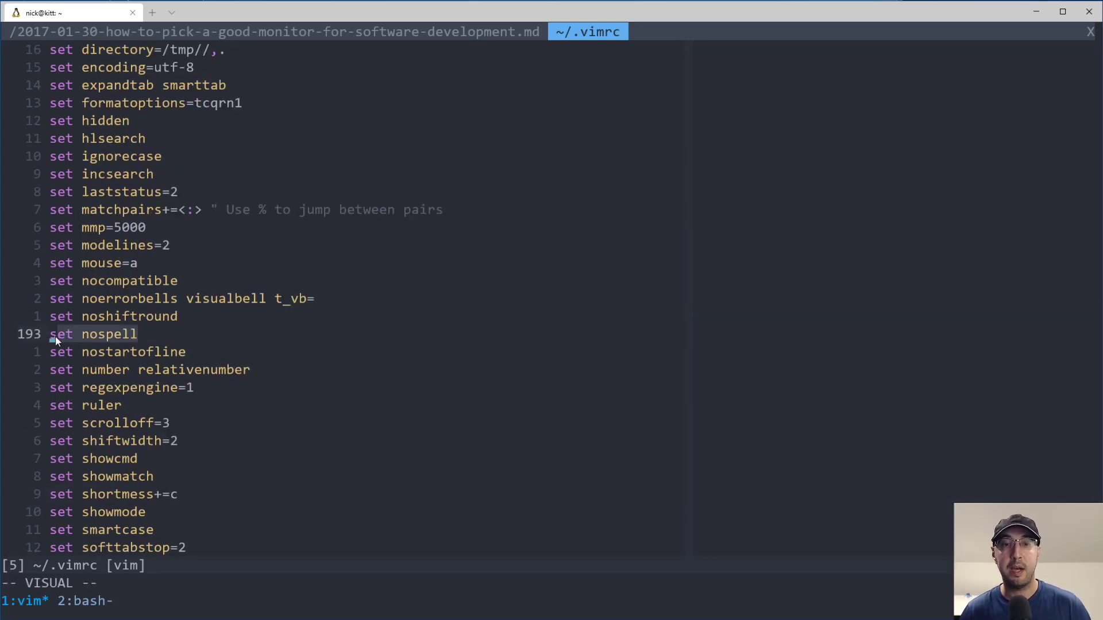
click(84, 339)
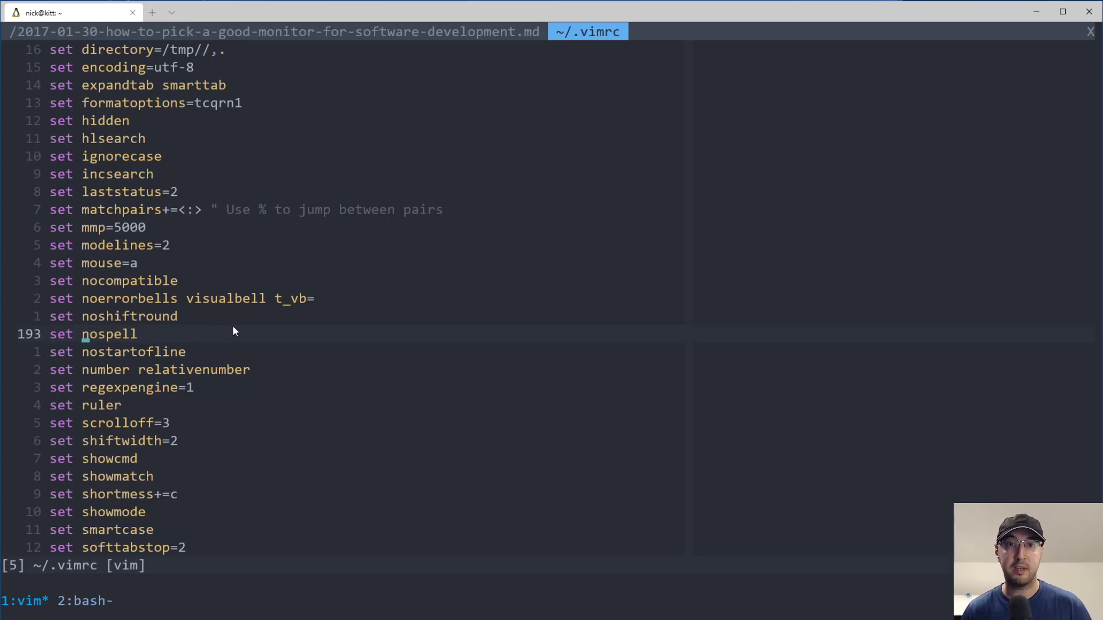
text(/spell)
Find the spelllang=en_us setting and highlight both the spelllang name and en_us value
key(Return)
key(n)
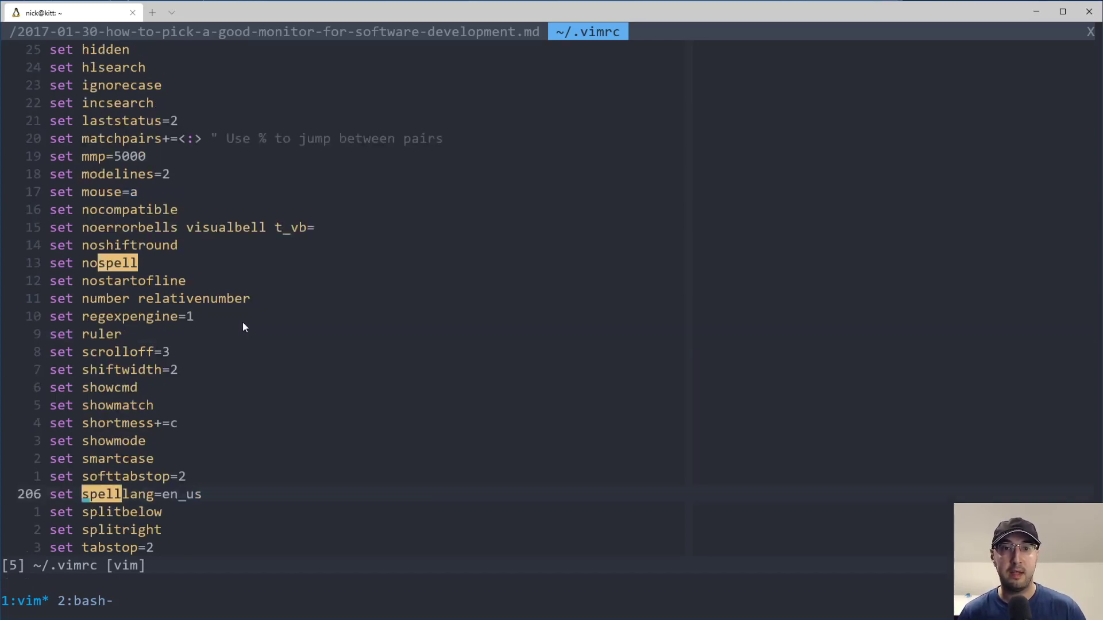
key(z)
key(z)
drag(198, 335, 146, 337)
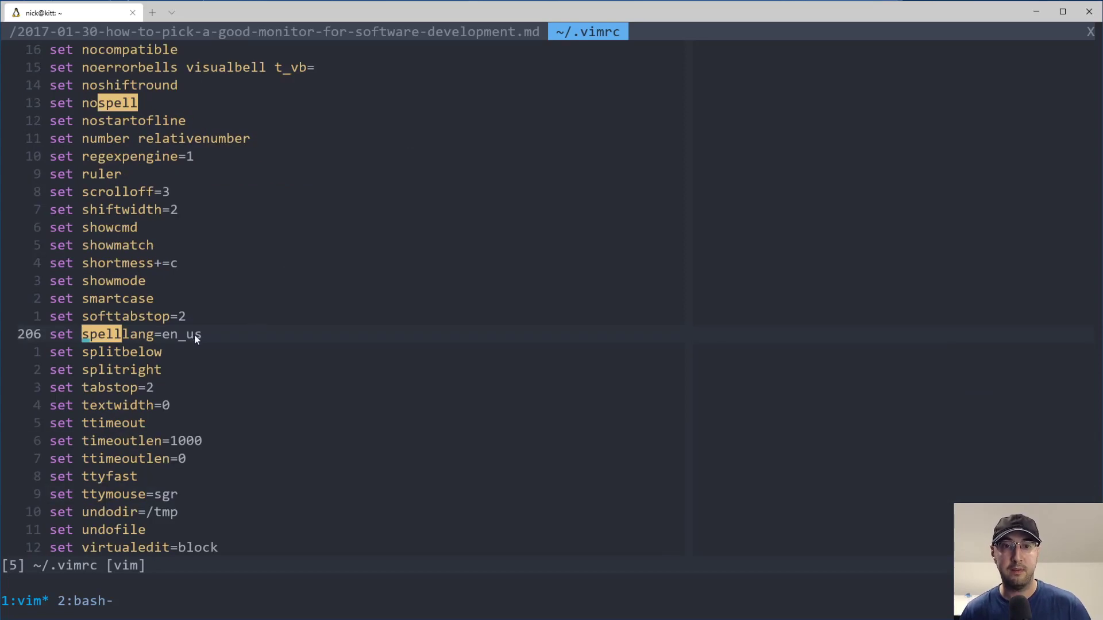
double_click(98, 335)
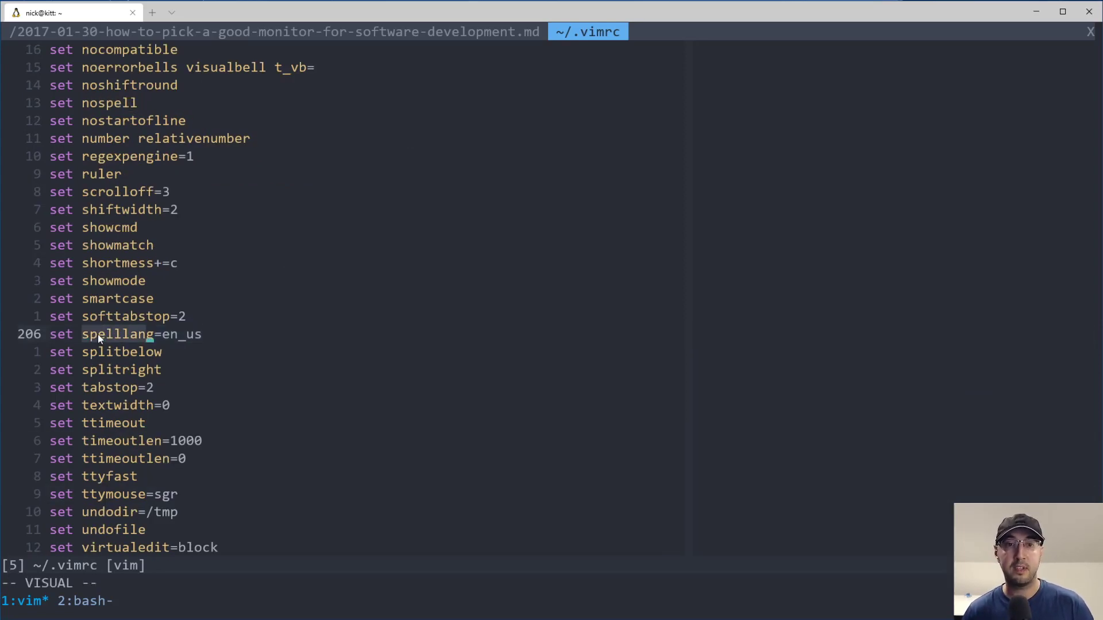
double_click(173, 334)
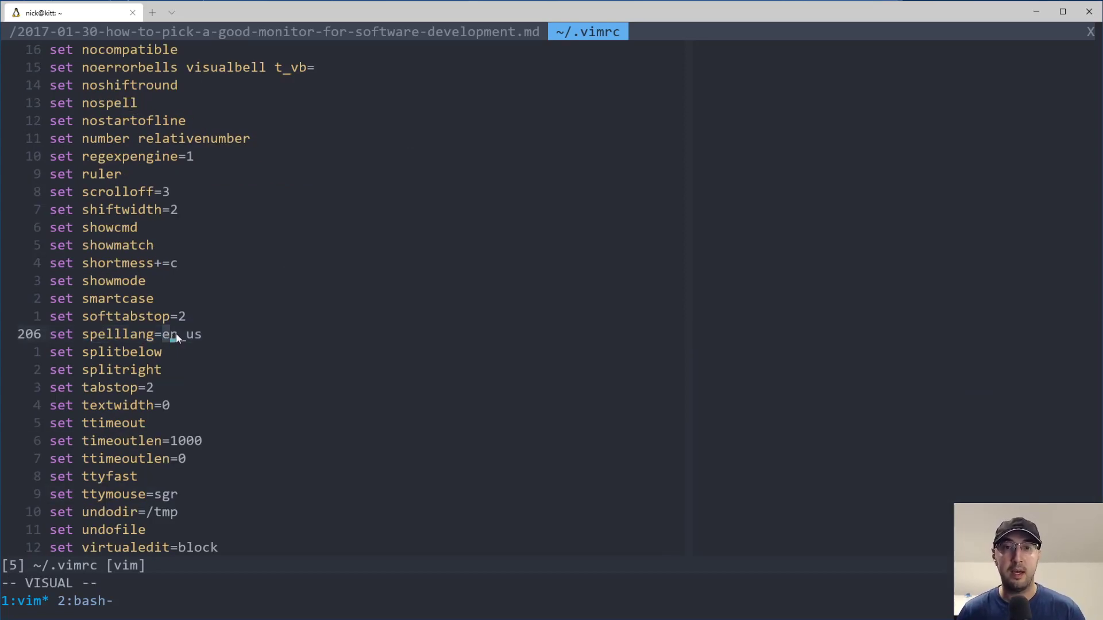
click(221, 340)
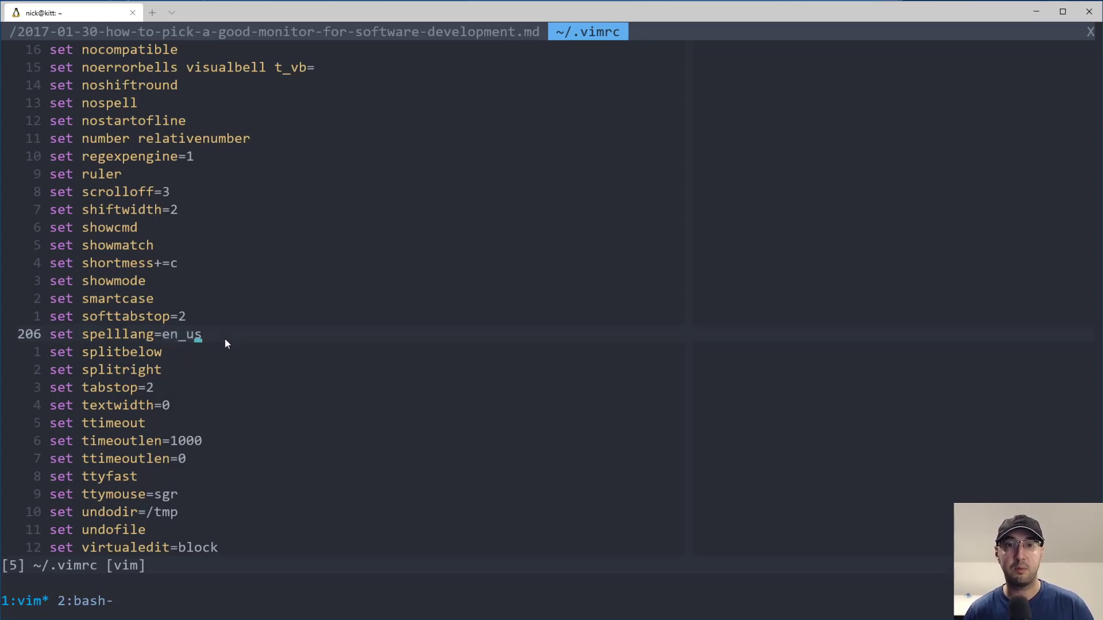
Review the vimrc's Spell highlight lines, selecting SpellBad's commented-out red colour values
key(n)
scroll(228, 339, down, 2)
scroll(254, 332, down, 3)
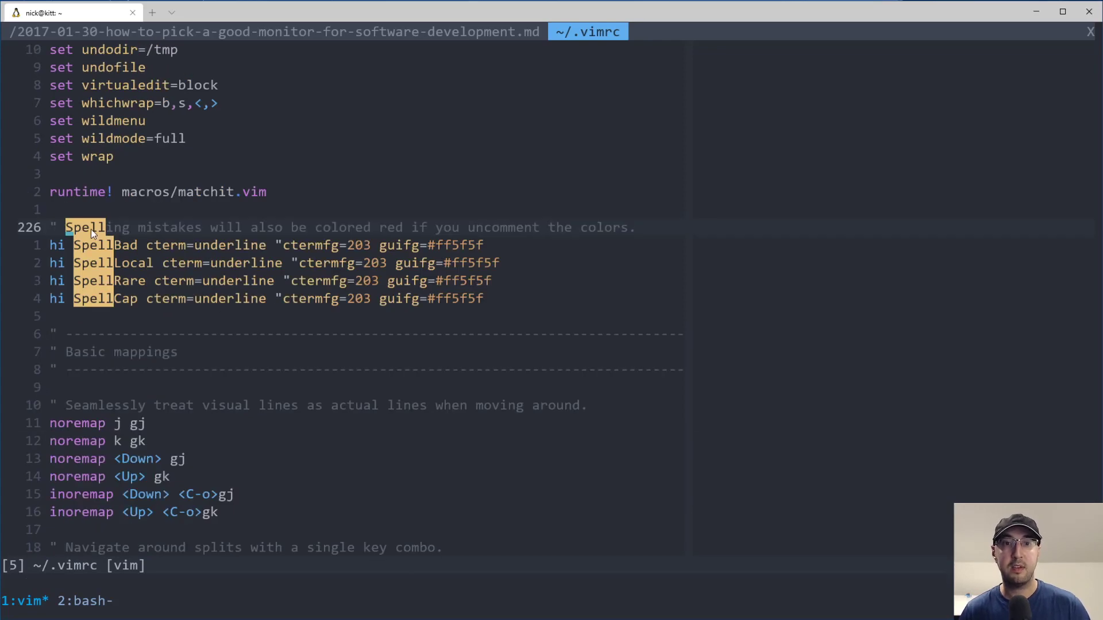
key(n)
key(n)
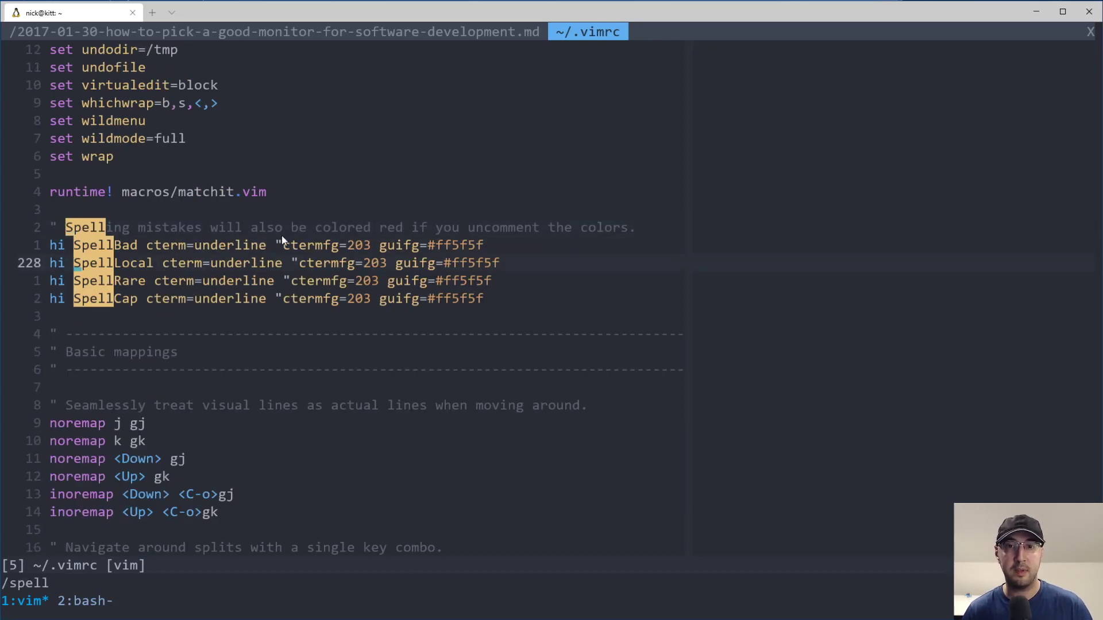
click(284, 244)
click(285, 281)
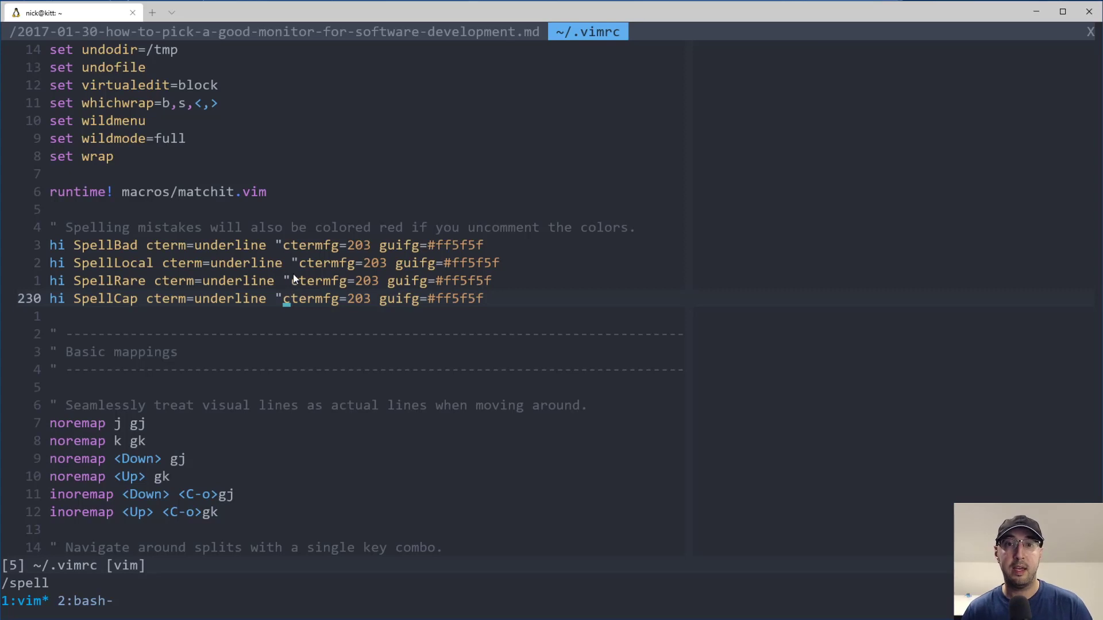
key(k)
key(k)
key(k)
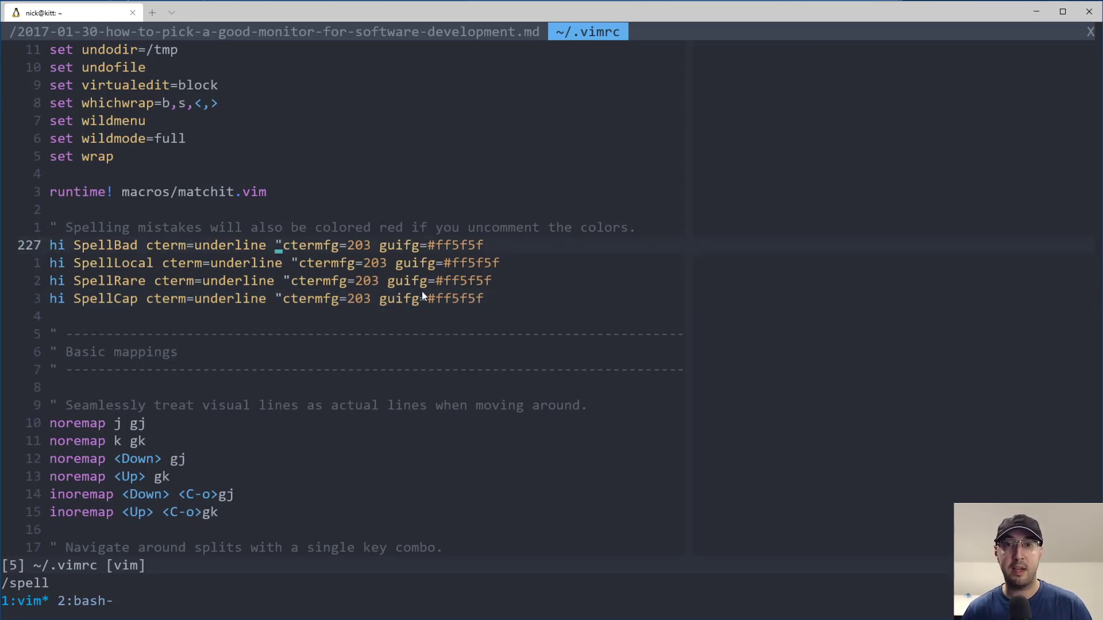
drag(431, 296, 340, 244)
click(287, 245)
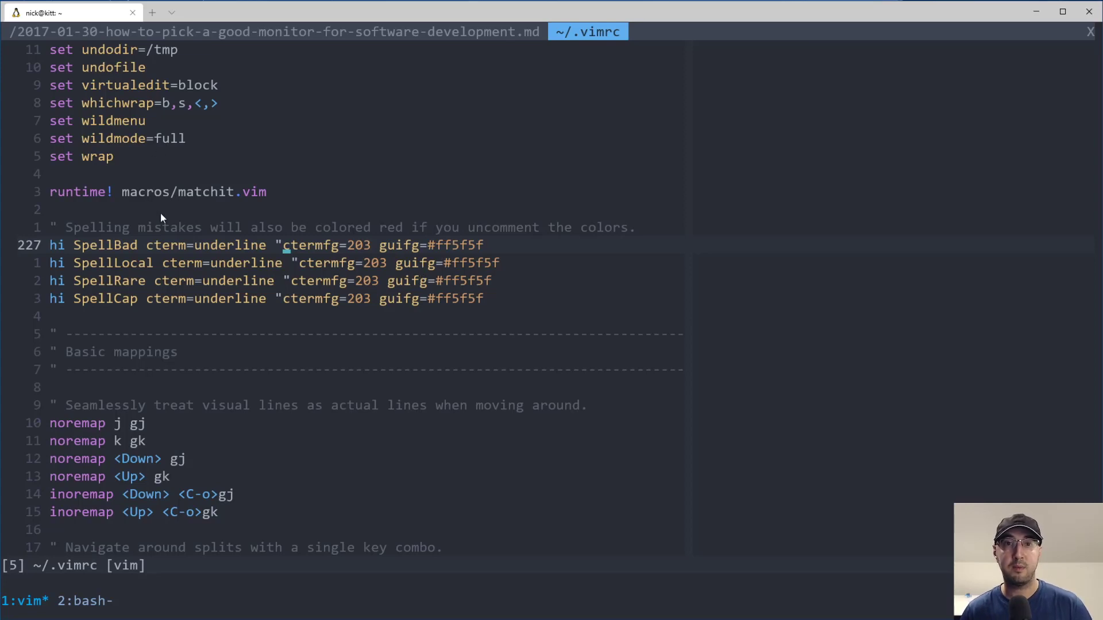
text(/spell)
Search the vimrc for spell and highlight the fix-last-misspelled-word mapping and its comment
key(Return)
key(n)
key(n)
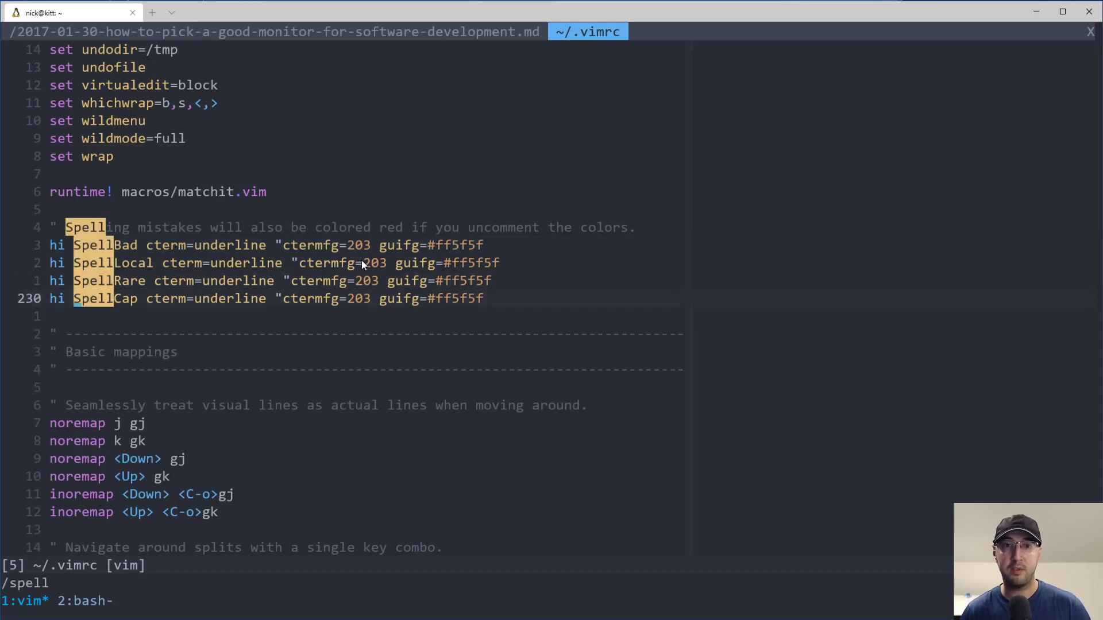
key(n)
click(216, 317)
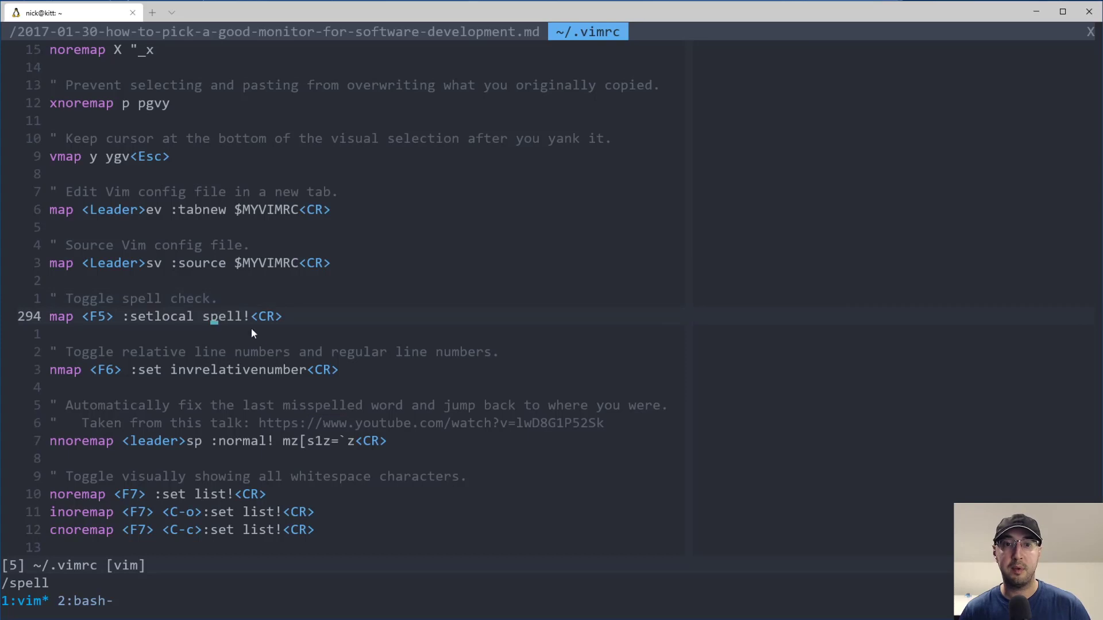
scroll(319, 323, down, 1)
drag(408, 280, 329, 277)
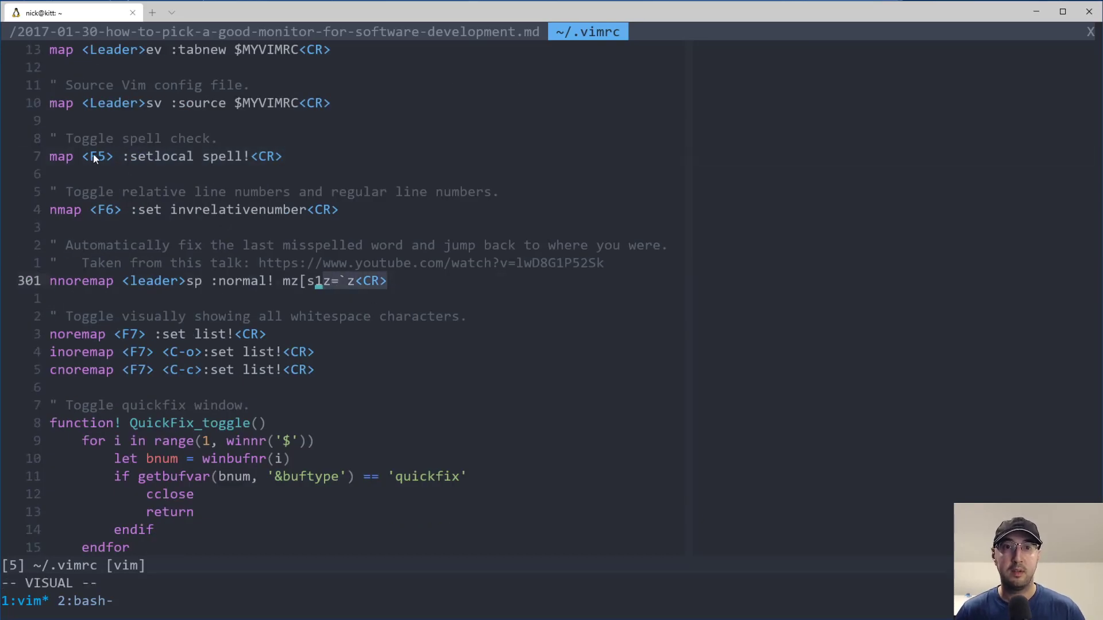
drag(93, 153, 135, 281)
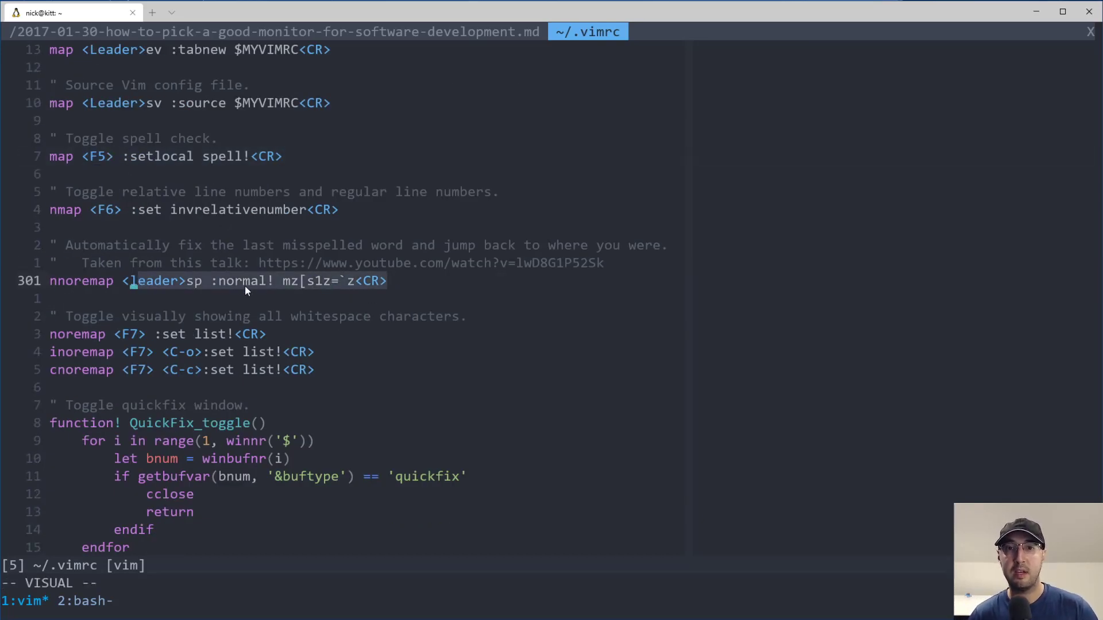
click(129, 250)
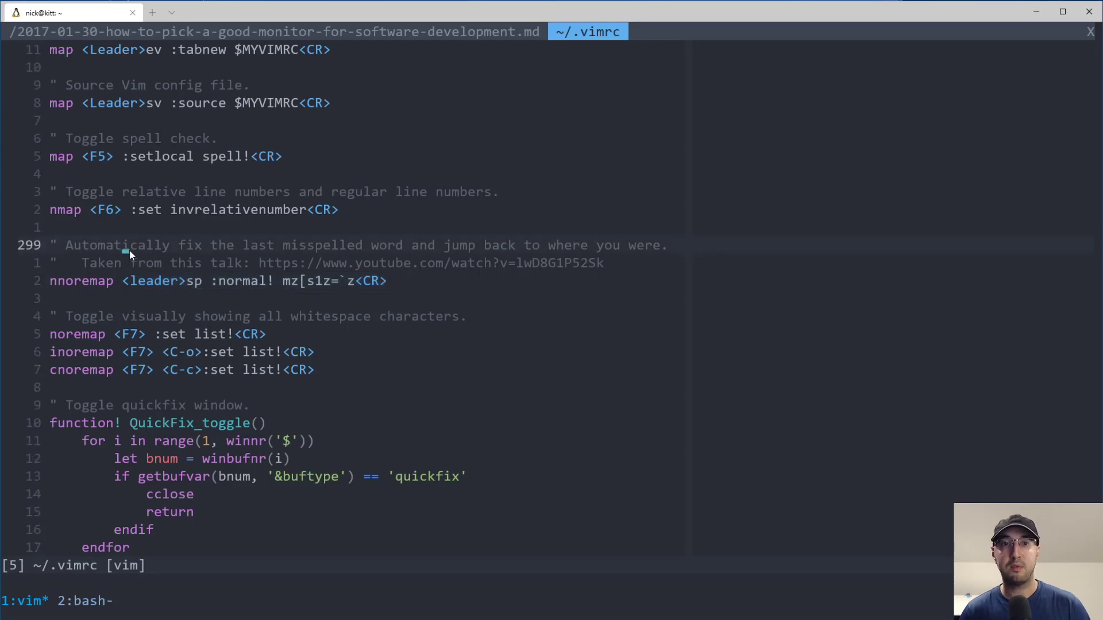
click(281, 251)
drag(282, 250, 591, 250)
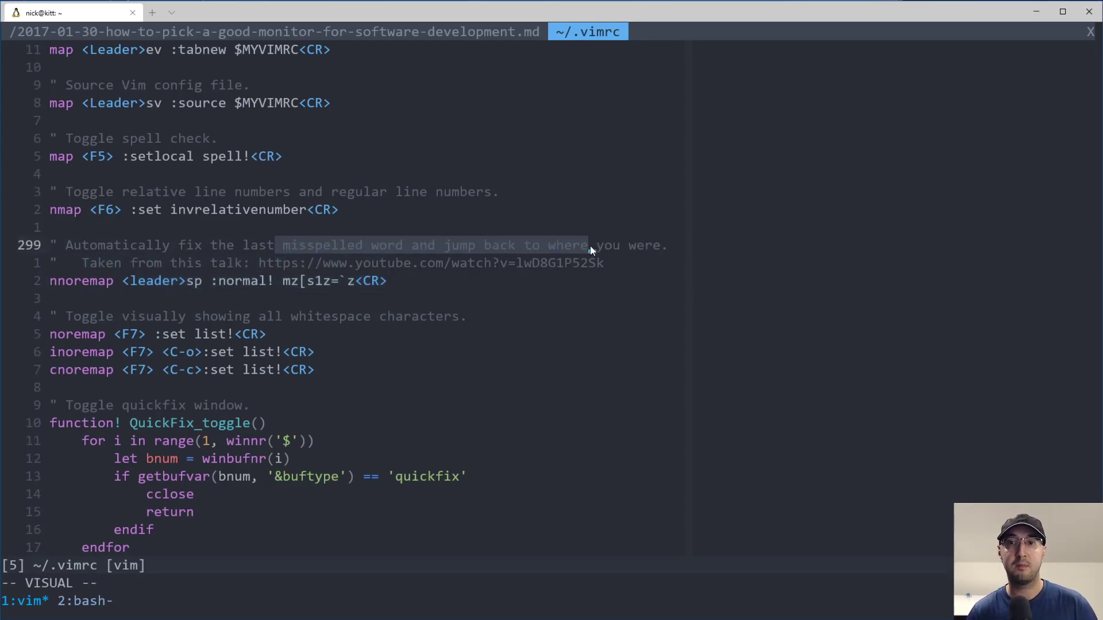
click(178, 287)
In the blog post tab, add a misspelled 'Helllllo world' test line
key(g)
key(T)
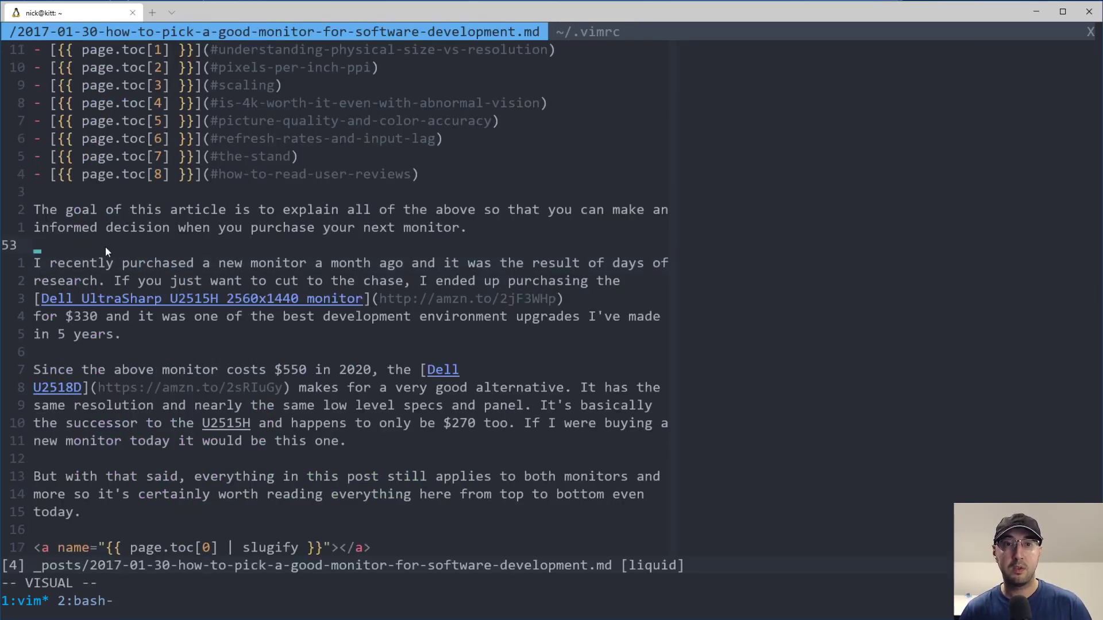
key(j)
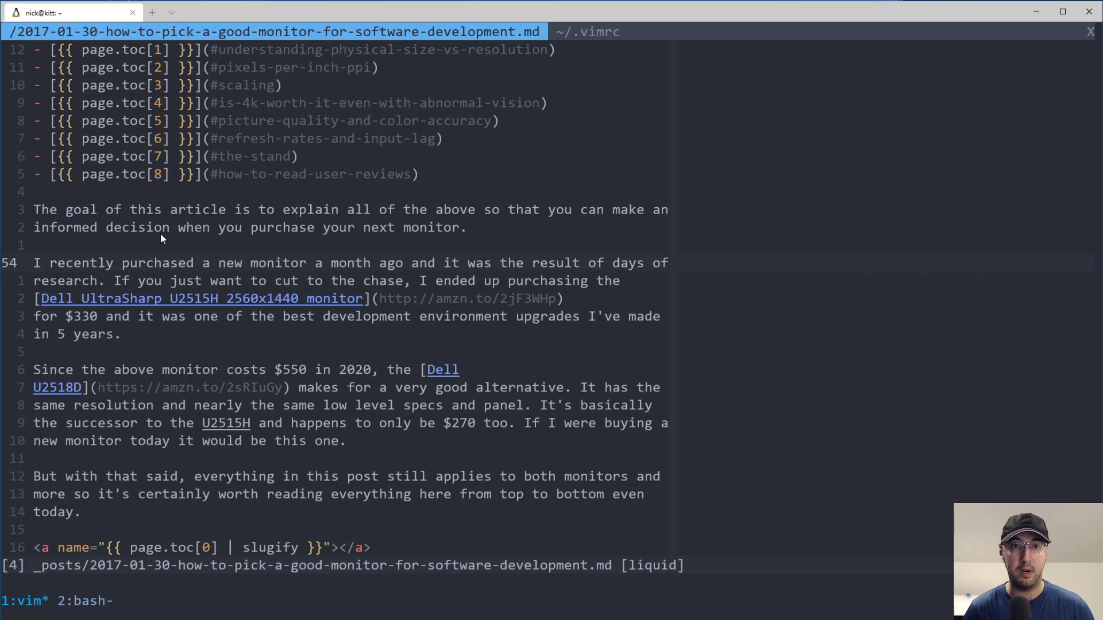
text(OHellll)
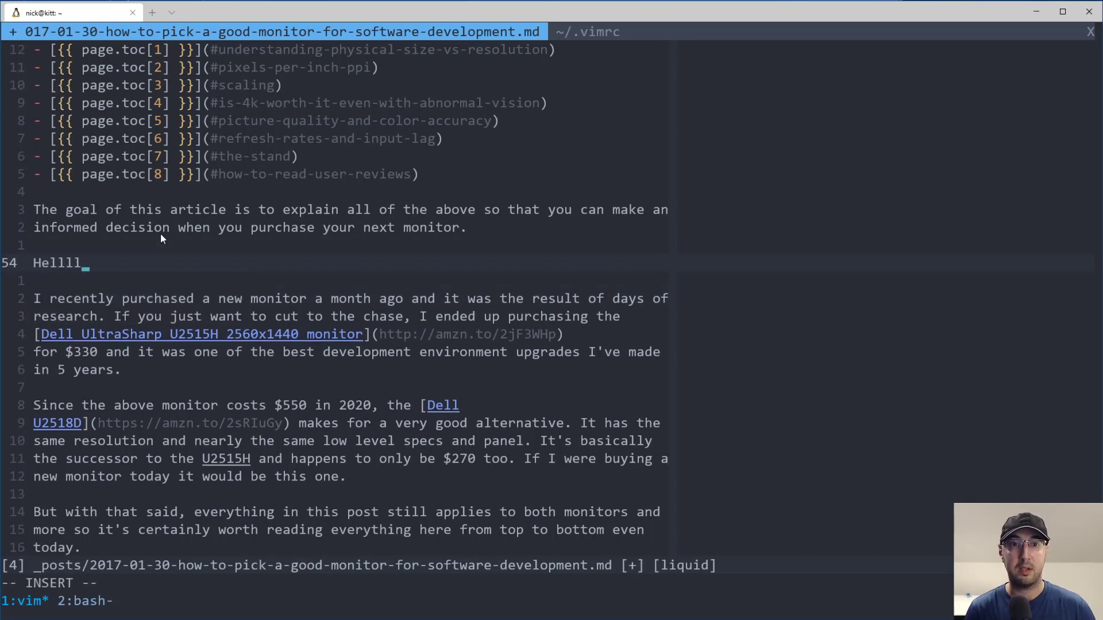
text(lo world)
key(BackSpace)
key(BackSpace)
key(BackSpace)
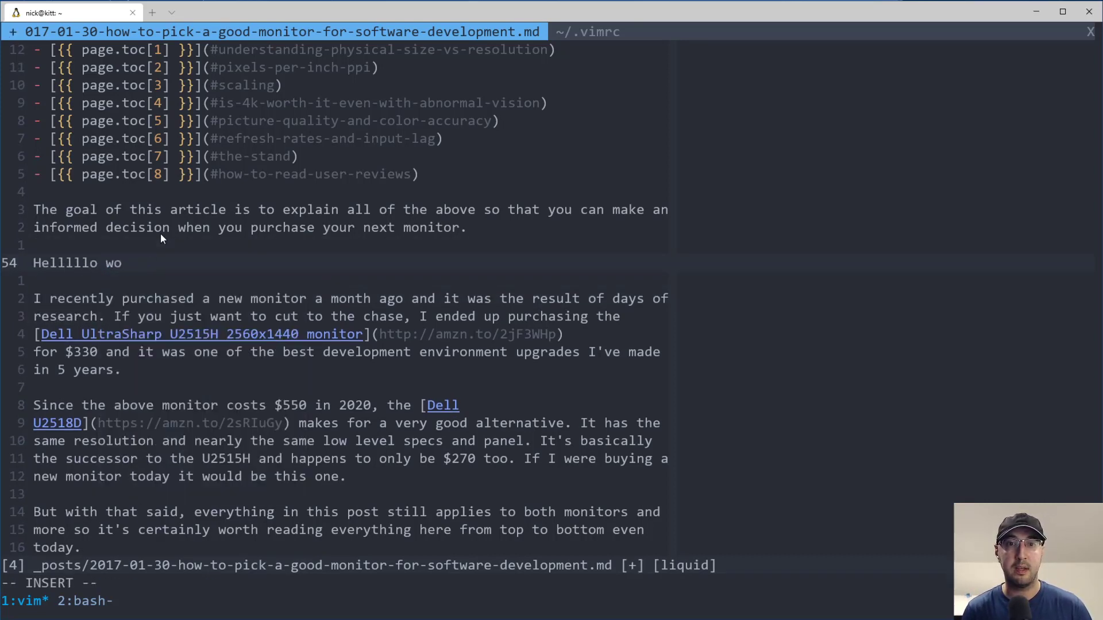
text(rld)
key(Escape)
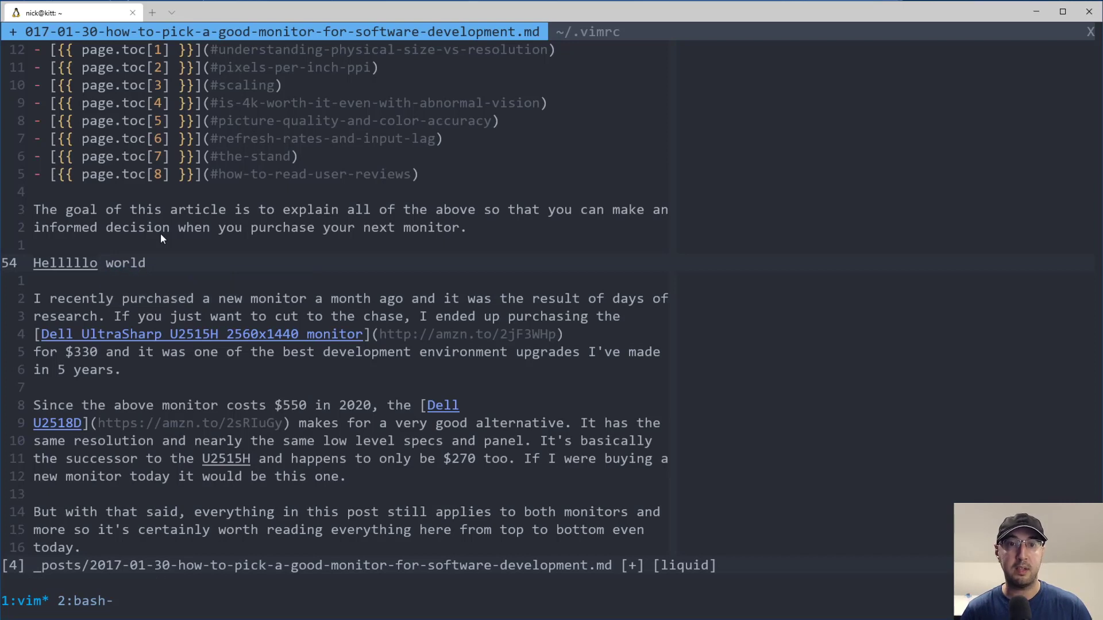
Auto-correct the misspelling with the <leader>sp mapping, then return to the vimrc tab
key(h)
key(space)
key(s)
key(p)
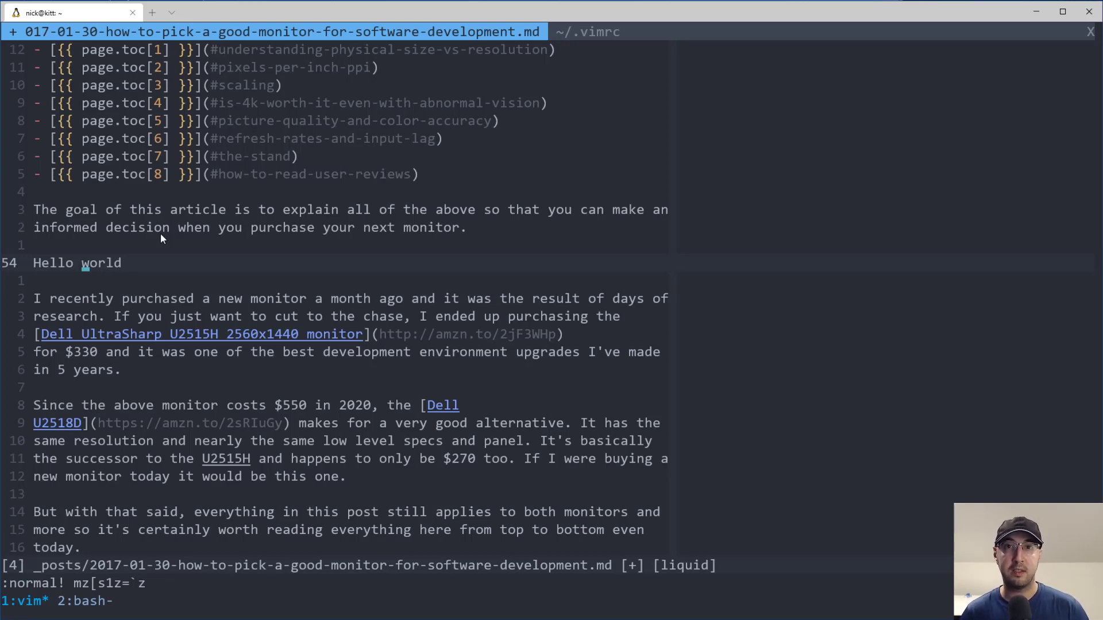
key(j)
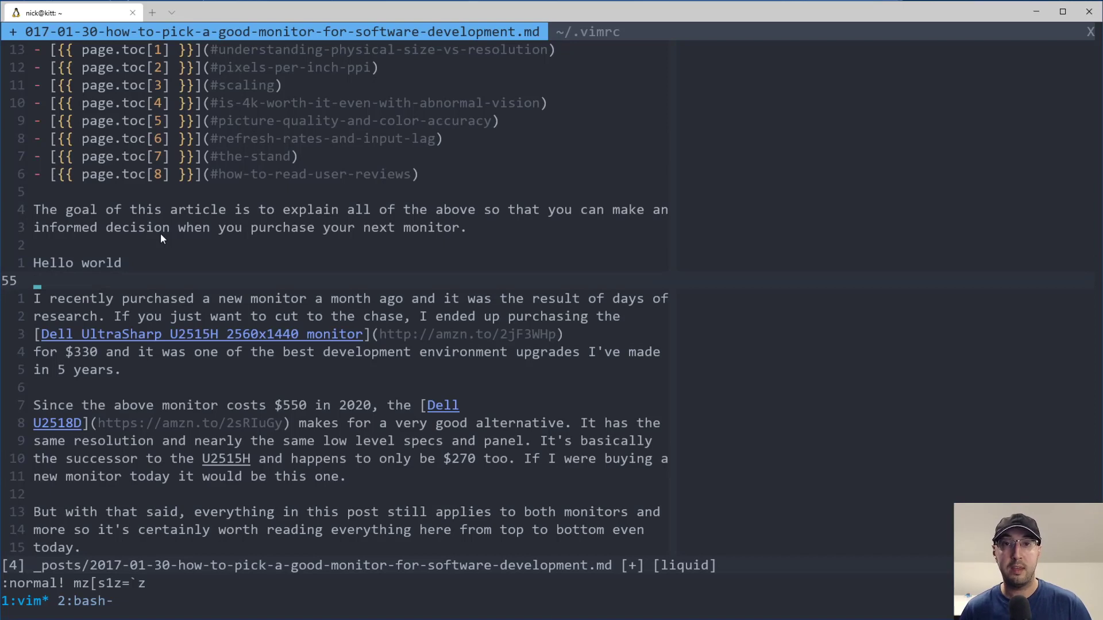
click(49, 262)
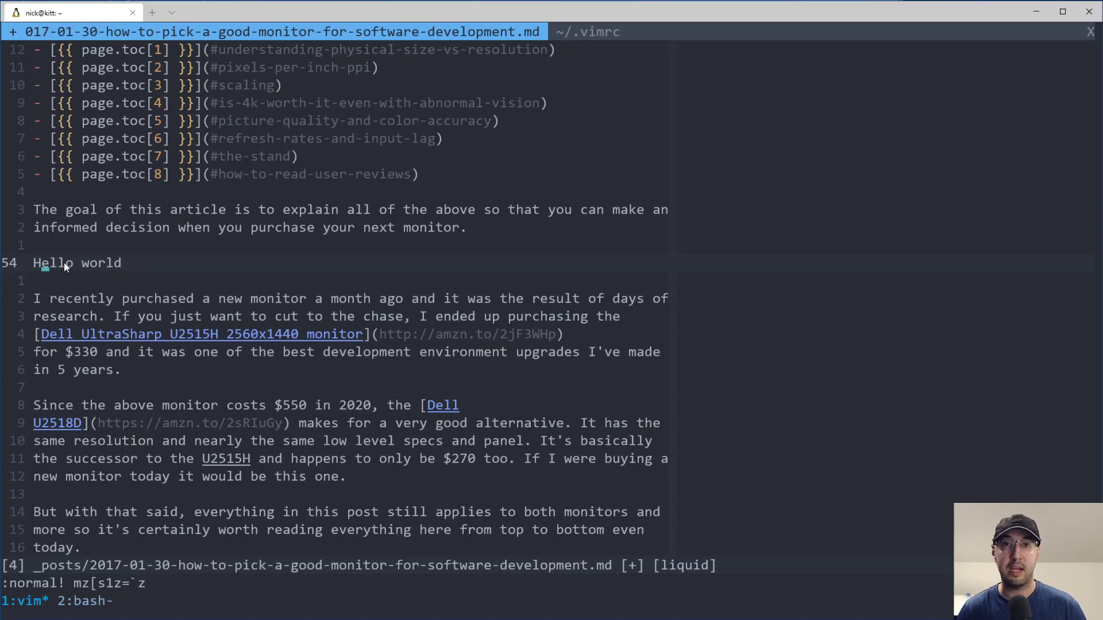
click(566, 34)
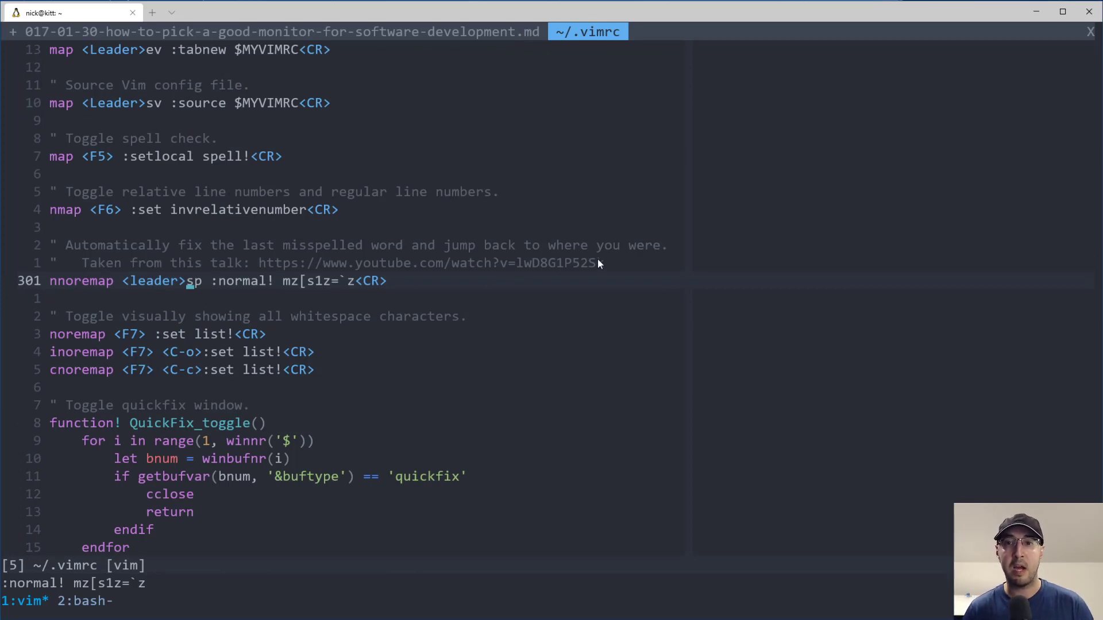
Highlight the YouTube talk URL credited in the vimrc comment, then clear the highlight
drag(603, 263, 268, 265)
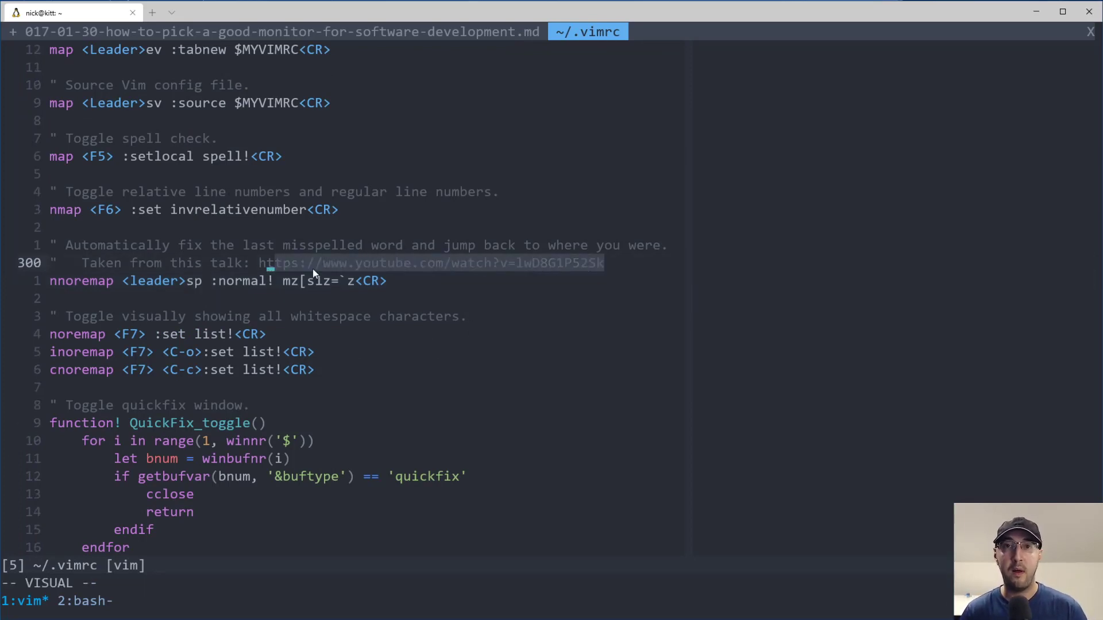
click(255, 270)
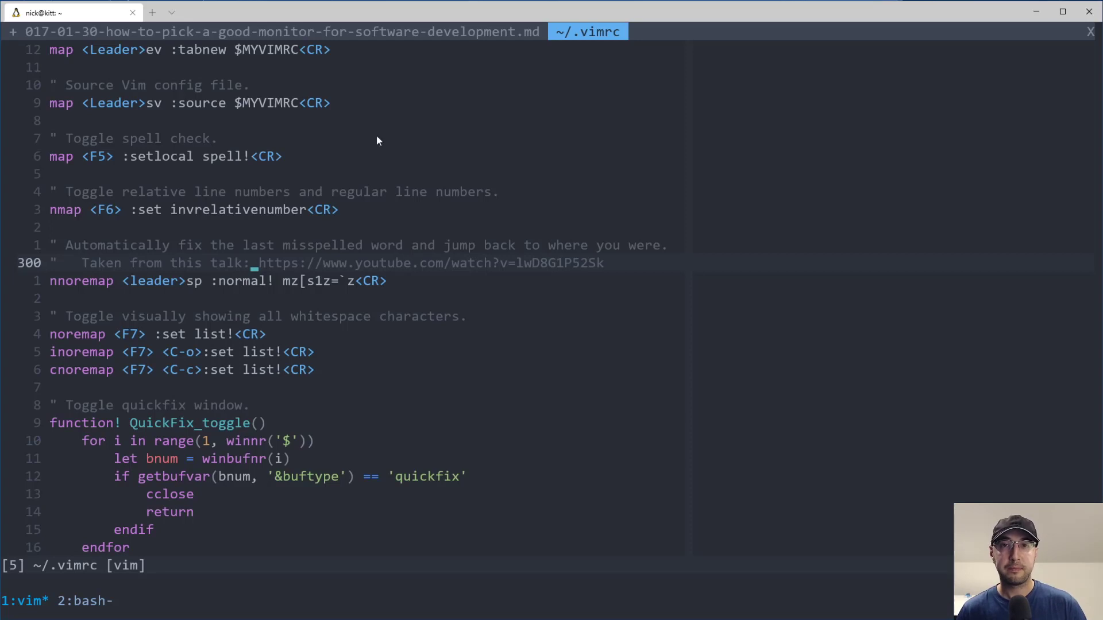
Add a garbled 'enstruanruer' test line and view its z= suggestions without choosing one
click(383, 39)
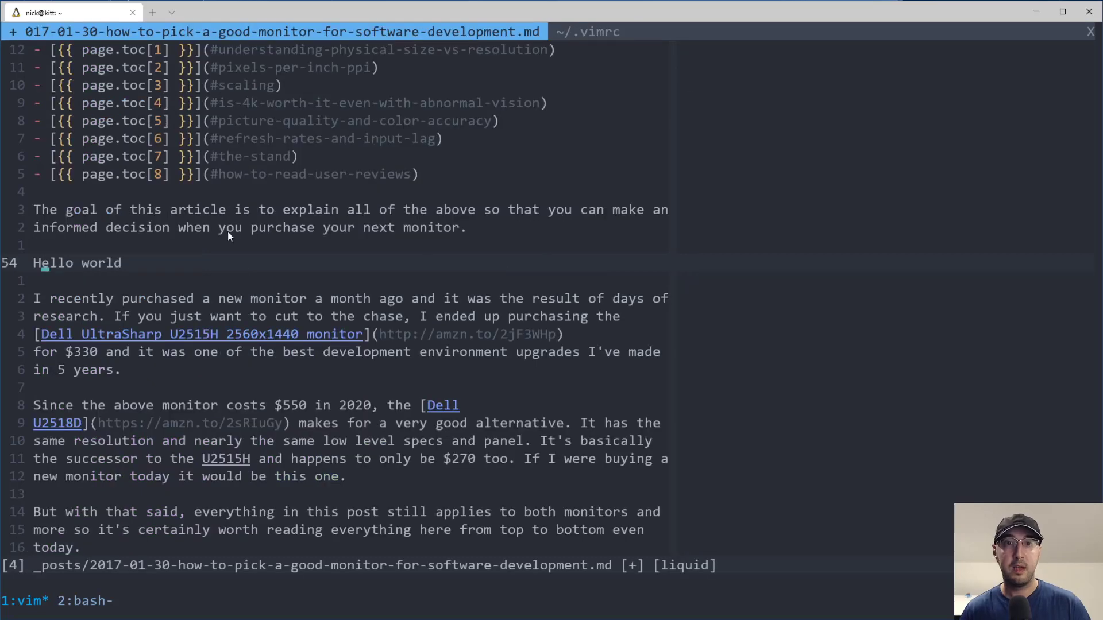
click(61, 262)
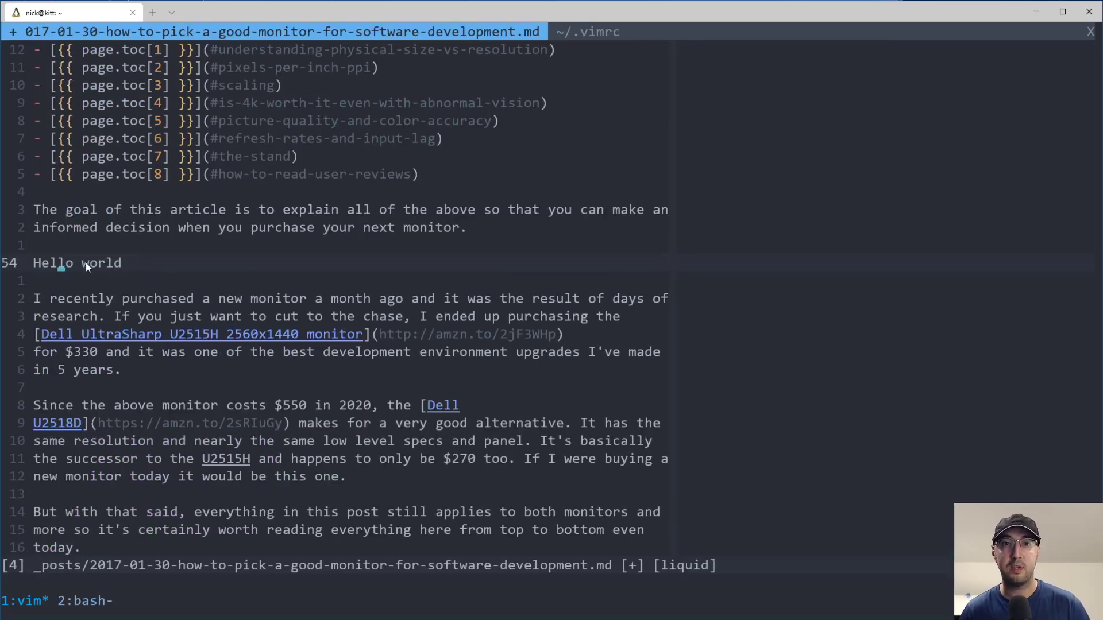
click(173, 260)
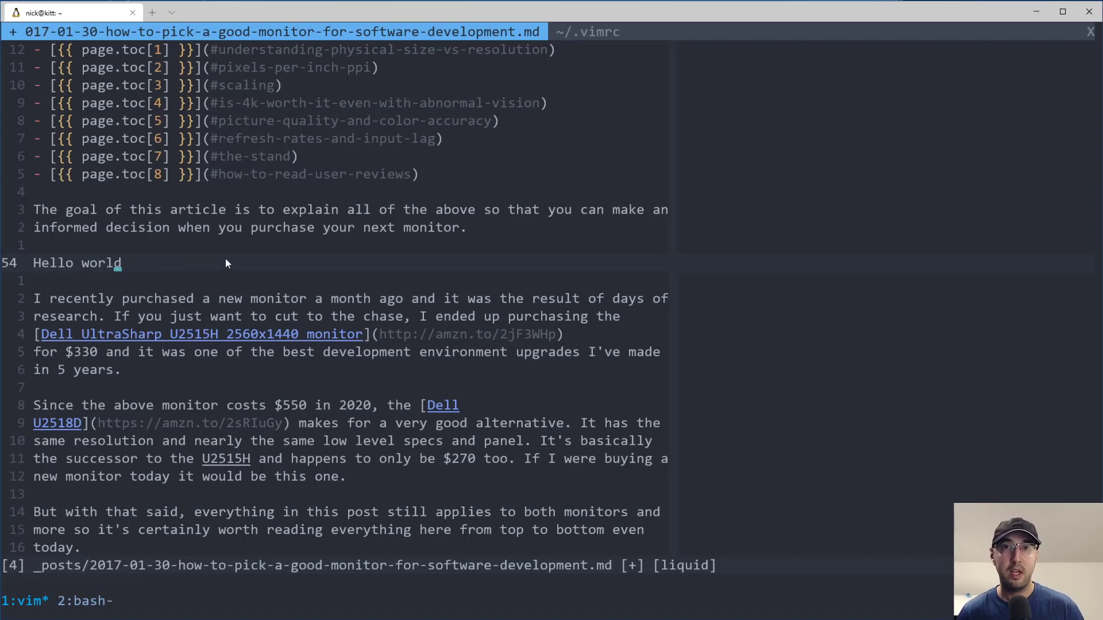
key(o)
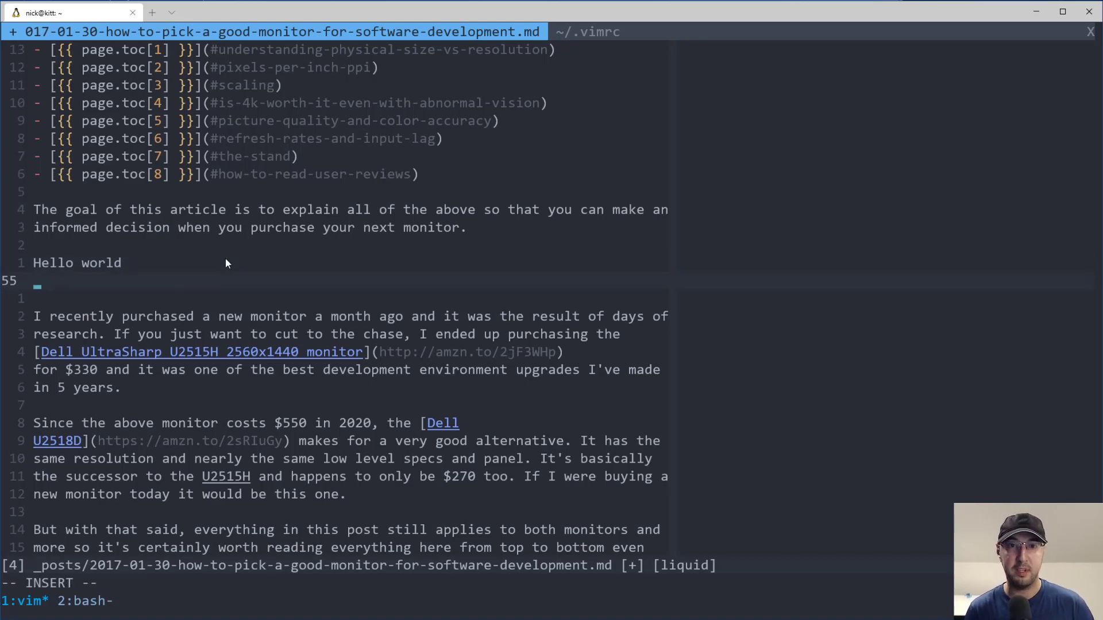
key(Return)
text(ensut)
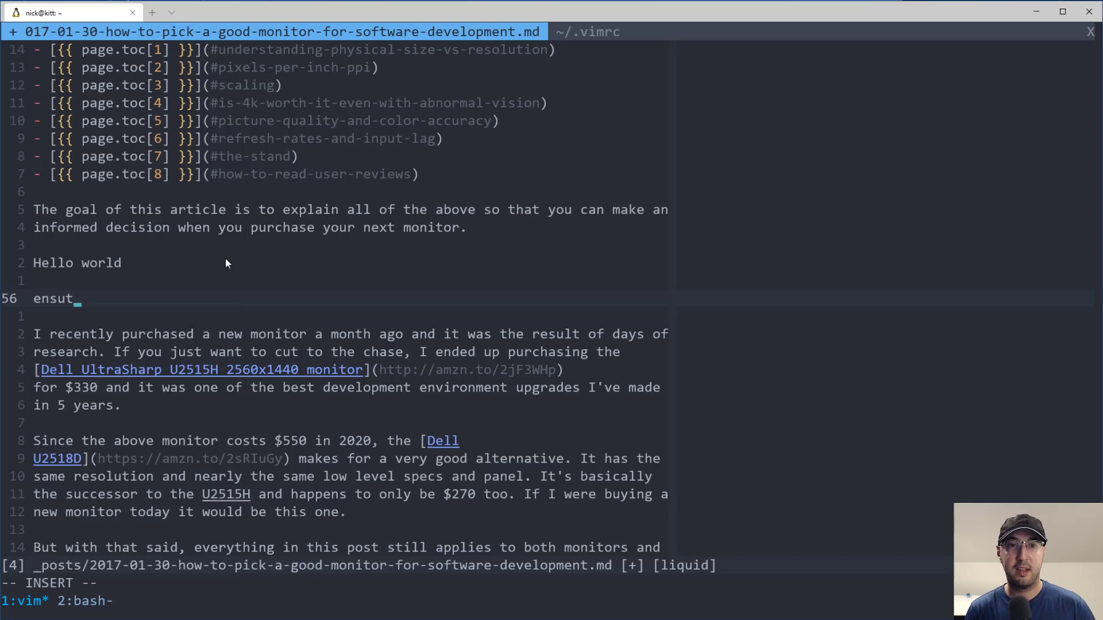
key(BackSpace)
key(BackSpace)
text(truanruer)
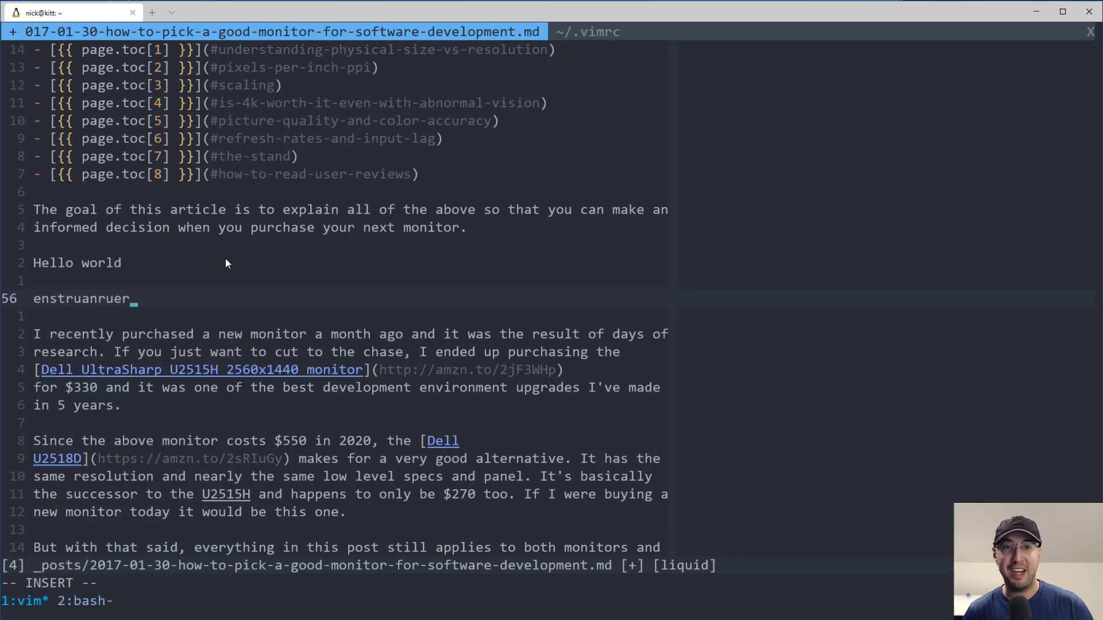
key(Escape)
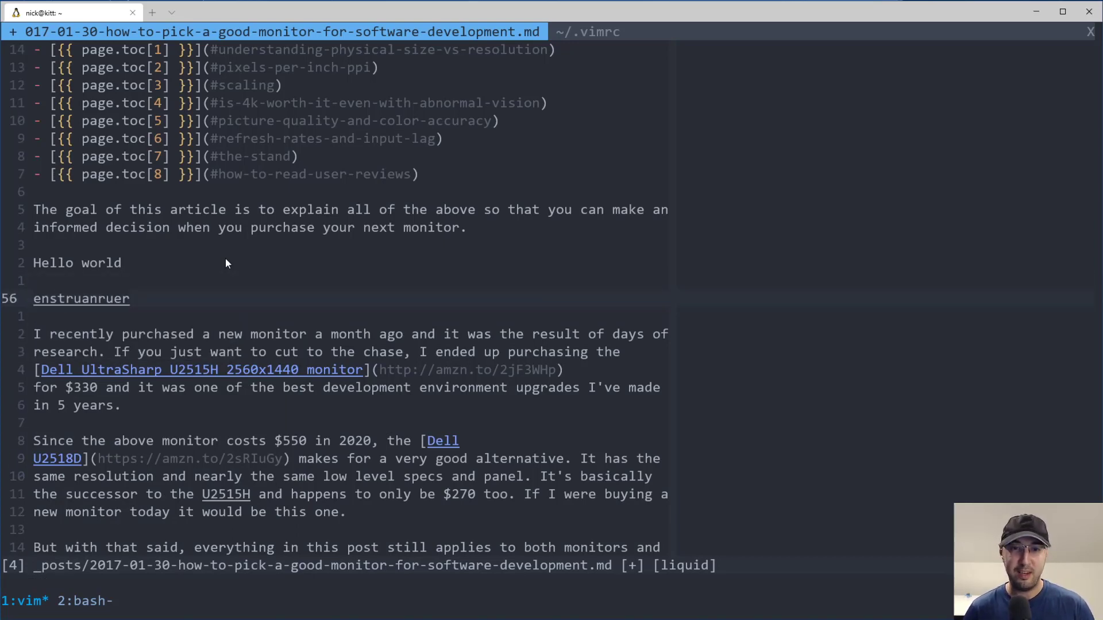
key(z)
key(equal)
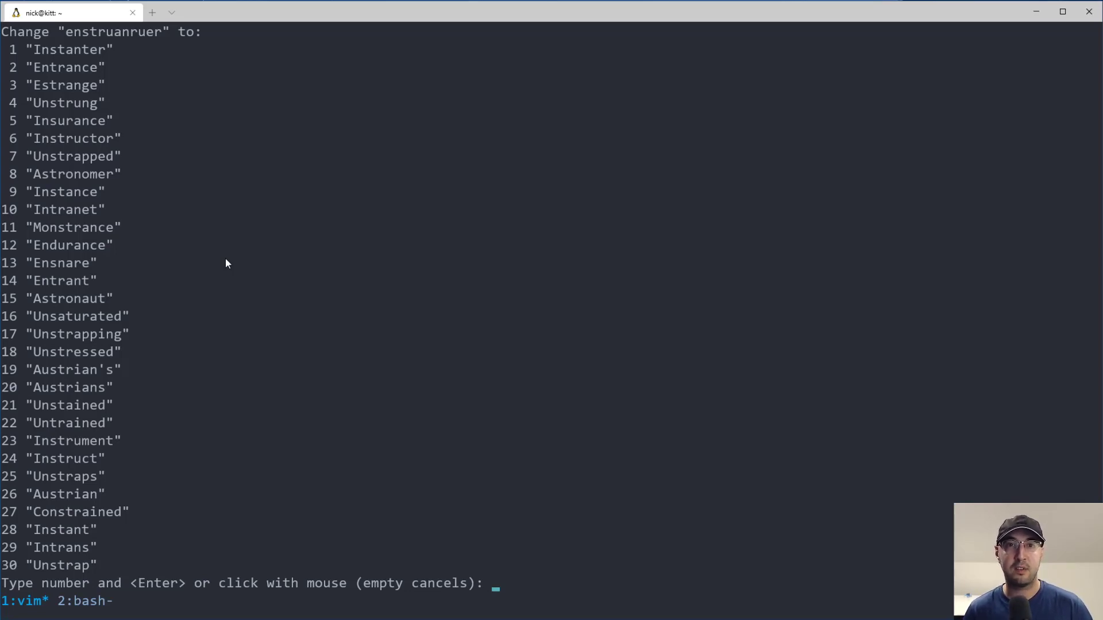
key(Return)
Delete the Hello world and enstruanruer test lines, restore the blank line, and save
drag(182, 307, 18, 249)
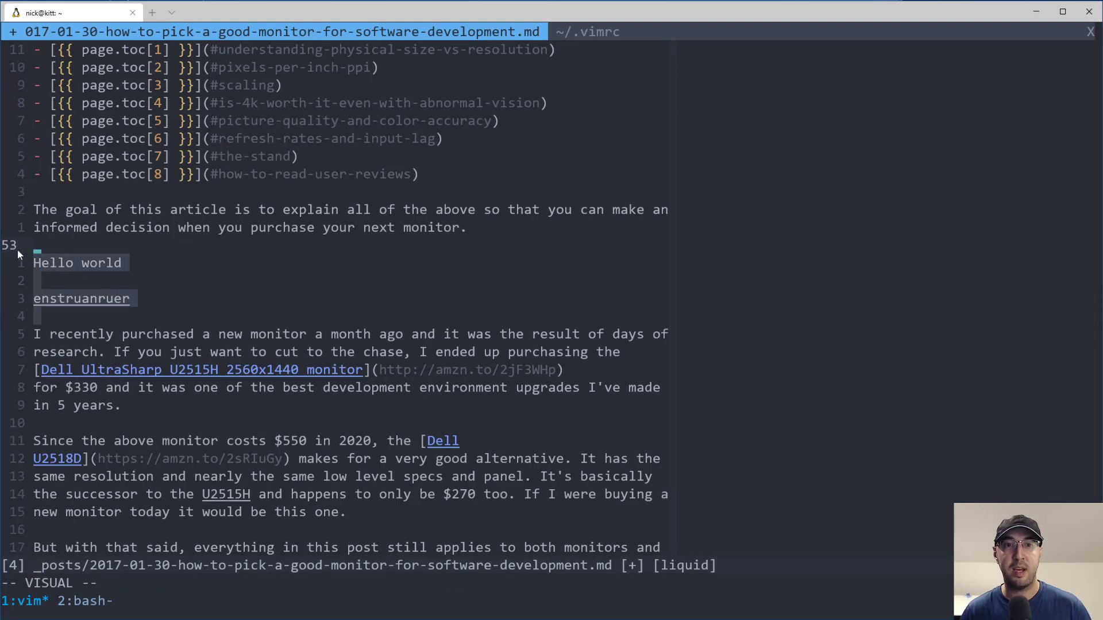
key(d)
key(O)
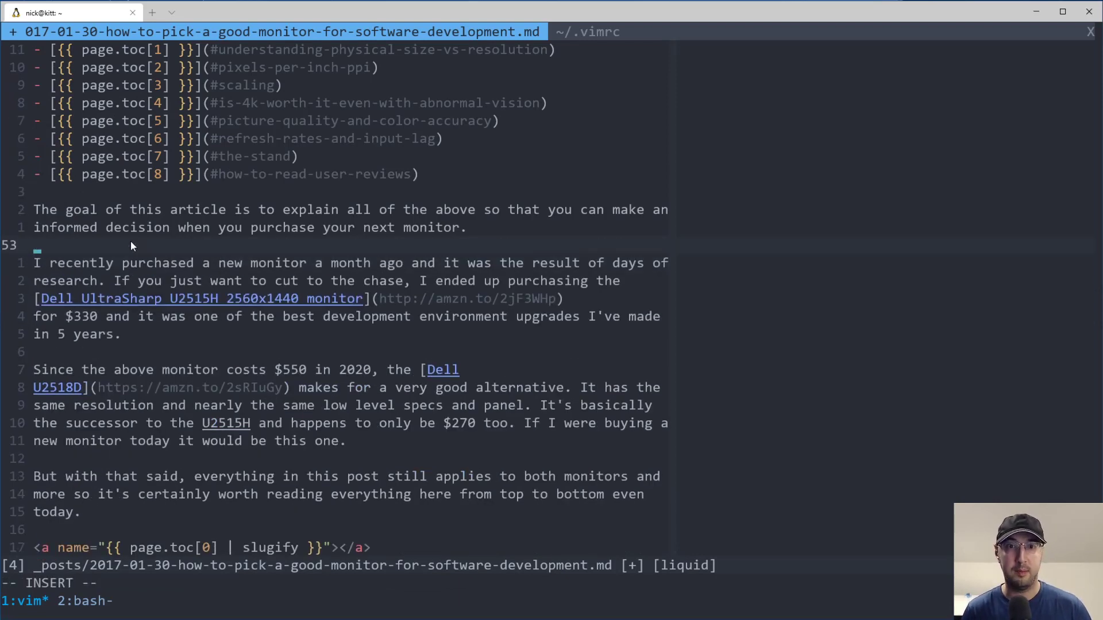
key(Escape)
text(:w)
key(Return)
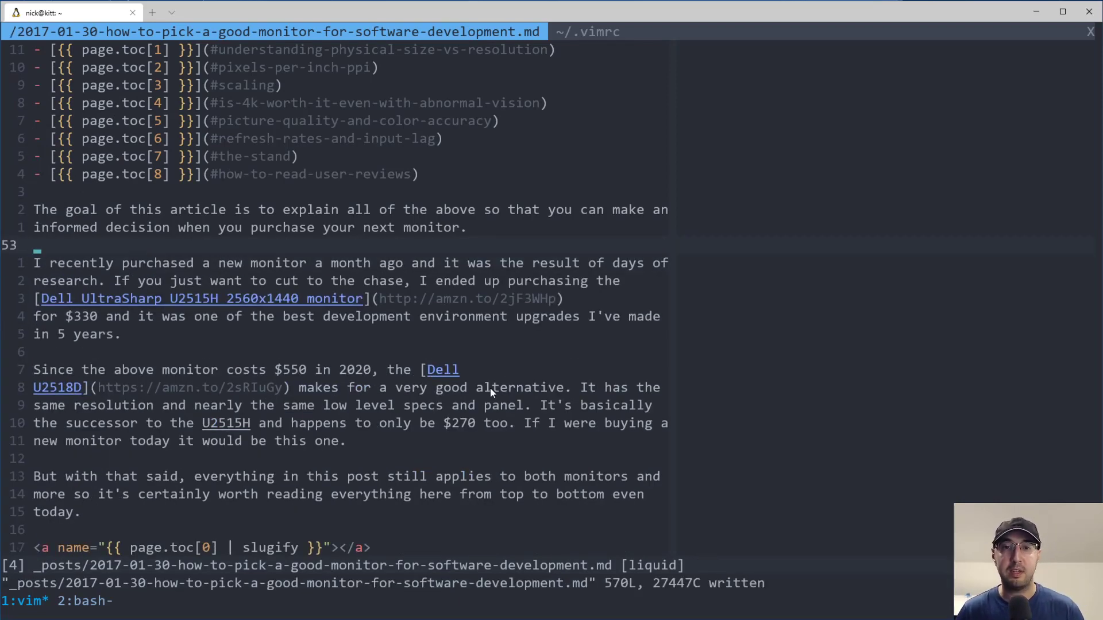